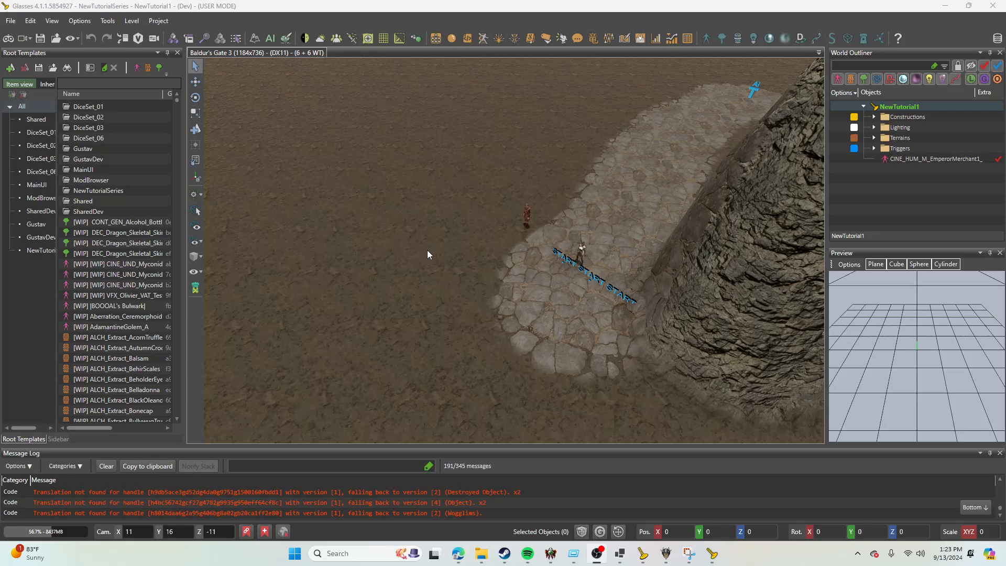
# Step: Open the terrain editing tools and raise two rocky hills on Terrain_Basic_001 with the height sculpting brush
pyautogui.click(254, 40)
pyautogui.moveTo(369, 250); pyautogui.dragTo(400, 244, button='right')
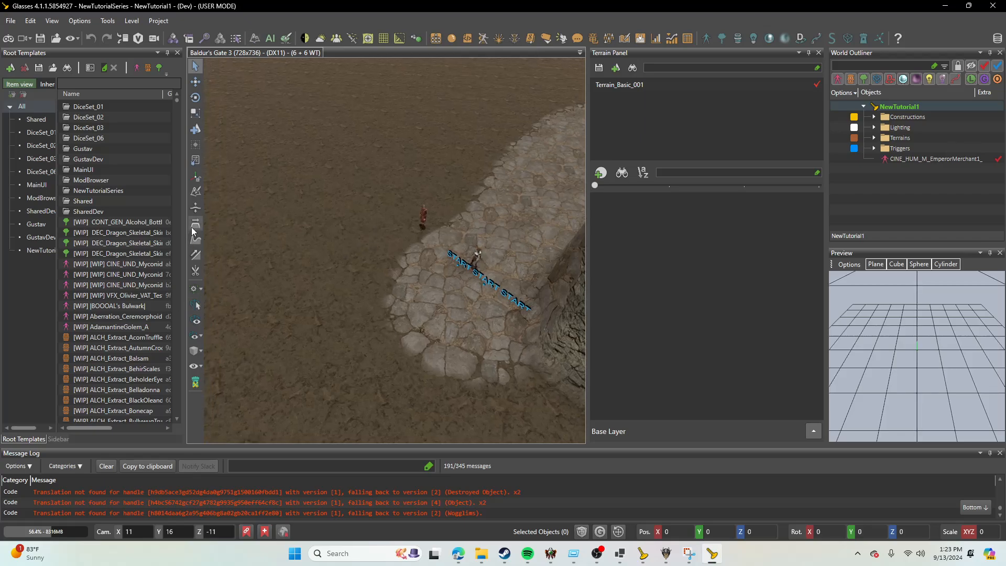
pyautogui.click(194, 205)
pyautogui.press('a')
pyautogui.scroll(4, 349, 298)
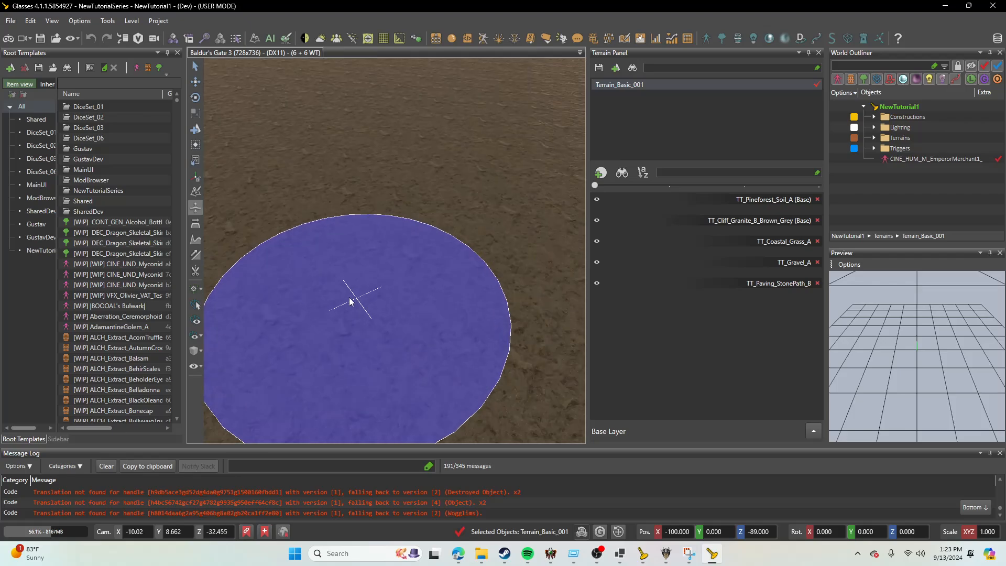
pyautogui.scroll(-5, 349, 301)
pyautogui.moveTo(356, 294)
pyautogui.mouseDown()
pyautogui.moveTo(325, 258)
pyautogui.moveTo(282, 172)
pyautogui.moveTo(382, 155)
pyautogui.moveTo(410, 166)
pyautogui.moveTo(429, 139)
pyautogui.moveTo(461, 181)
pyautogui.moveTo(450, 157)
pyautogui.moveTo(408, 124)
pyautogui.moveTo(455, 147)
pyautogui.moveTo(267, 122)
pyautogui.moveTo(293, 189)
pyautogui.moveTo(245, 259)
pyautogui.mouseUp()
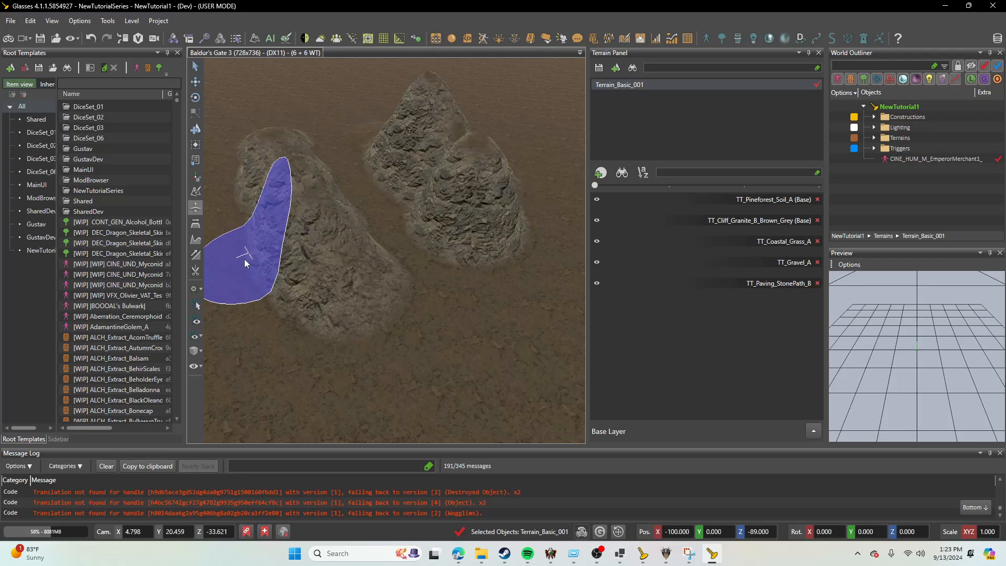
# Step: Reshape the upper part of the nearer rocky hill with the terrain flattening brush
pyautogui.click(197, 226)
pyautogui.moveTo(231, 222)
pyautogui.mouseDown()
pyautogui.moveTo(294, 204)
pyautogui.moveTo(257, 201)
pyautogui.mouseUp()
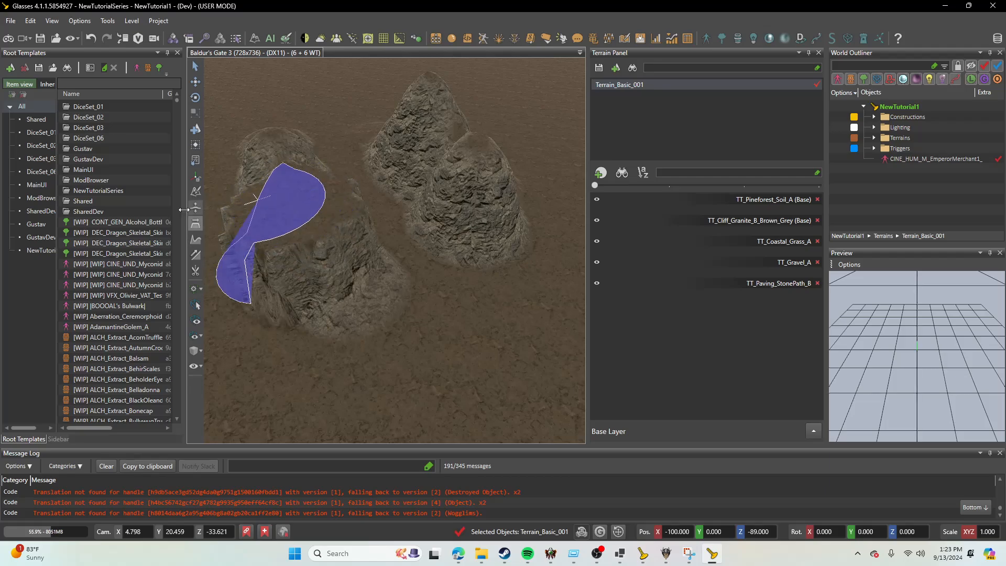
pyautogui.moveTo(184, 209)
pyautogui.mouseDown()
pyautogui.moveTo(286, 234)
pyautogui.moveTo(299, 220)
pyautogui.mouseUp()
pyautogui.moveTo(404, 317); pyautogui.dragTo(398, 321, button='right')
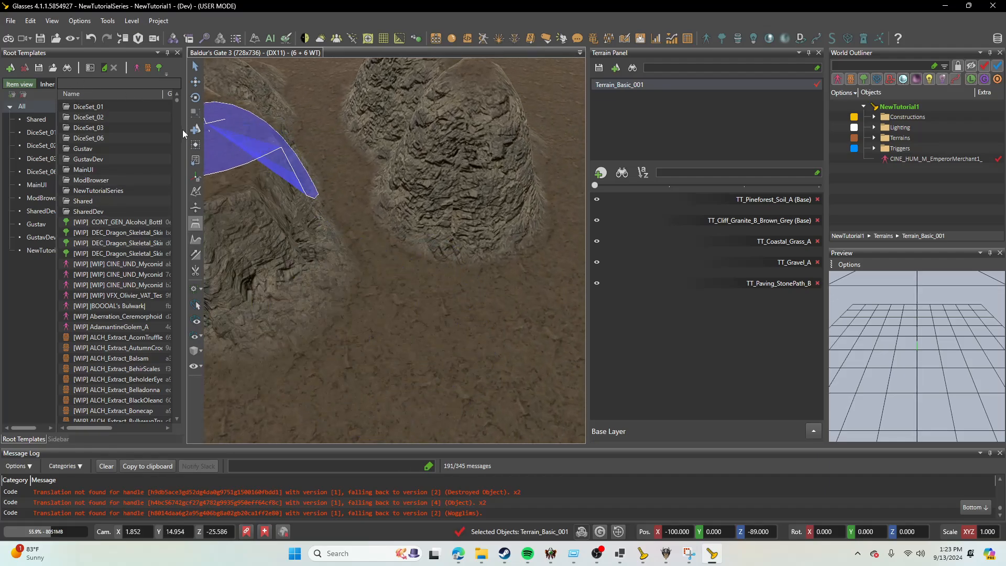
# Step: Widen the Root Templates list, search it for "goblin" and browse to the male goblin characters
pyautogui.moveTo(183, 130); pyautogui.dragTo(292, 134)
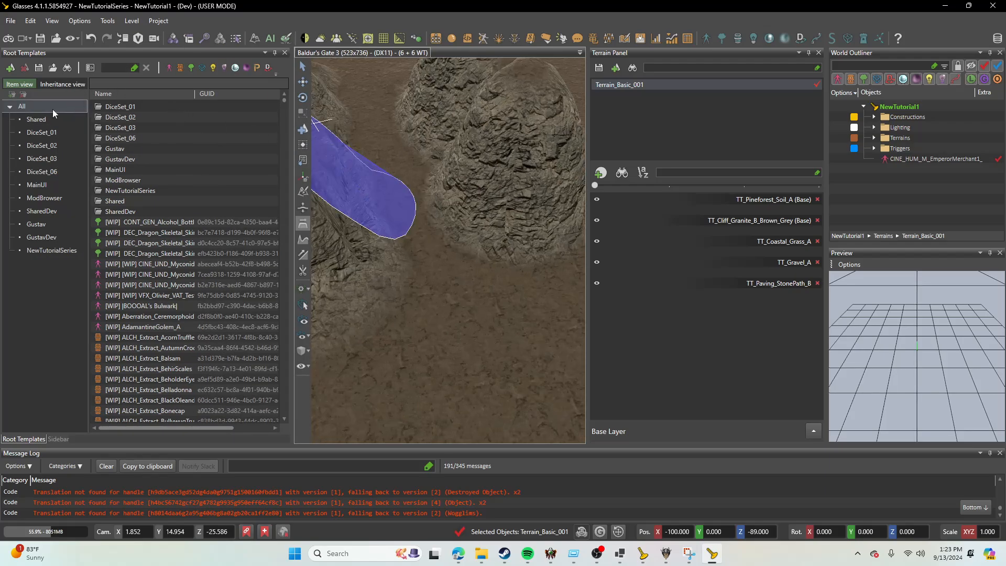
pyautogui.write('goblin')
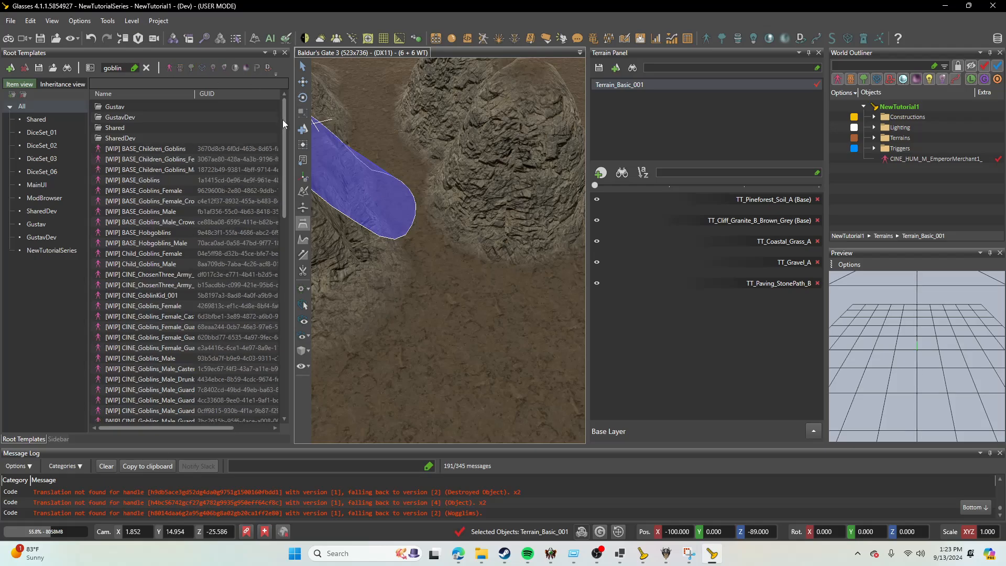
pyautogui.scroll(-1, 282, 119)
pyautogui.moveTo(293, 175); pyautogui.dragTo(296, 300)
# Step: Create a new root template from Goblins_Male_Boss in the NewTutorialSeries mod, named gobby
pyautogui.click(164, 212)
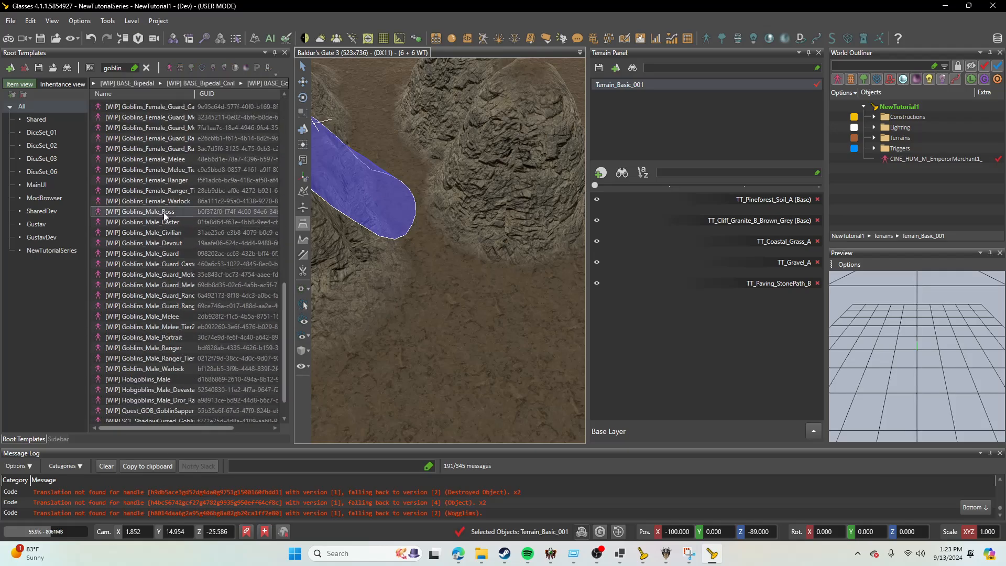
pyautogui.rightClick(164, 212)
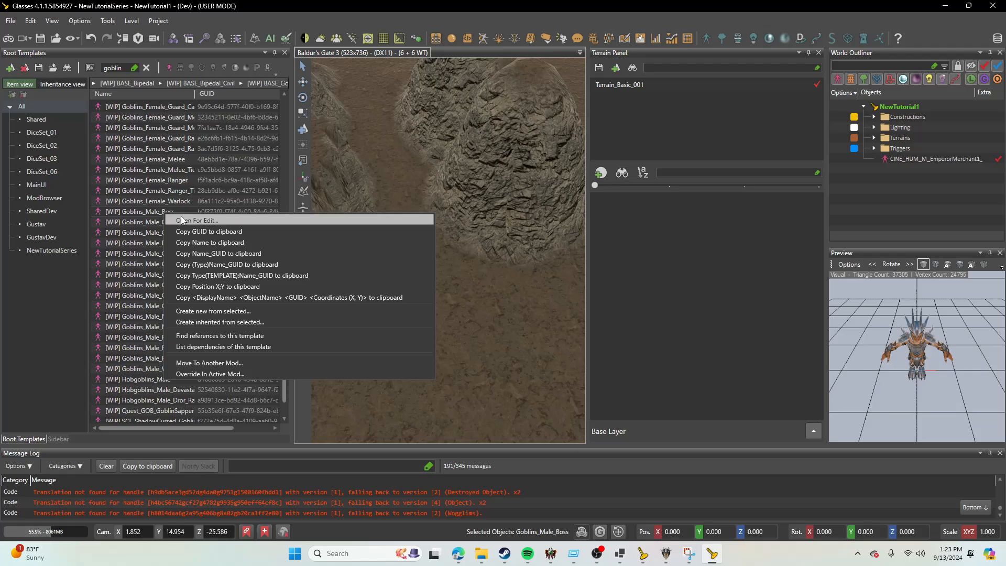
pyautogui.click(240, 311)
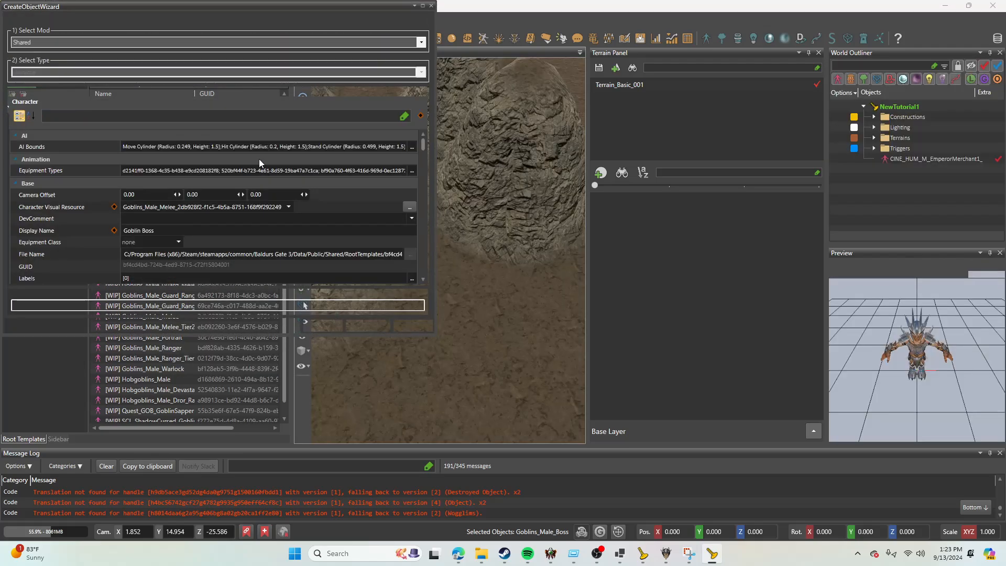
pyautogui.click(221, 42)
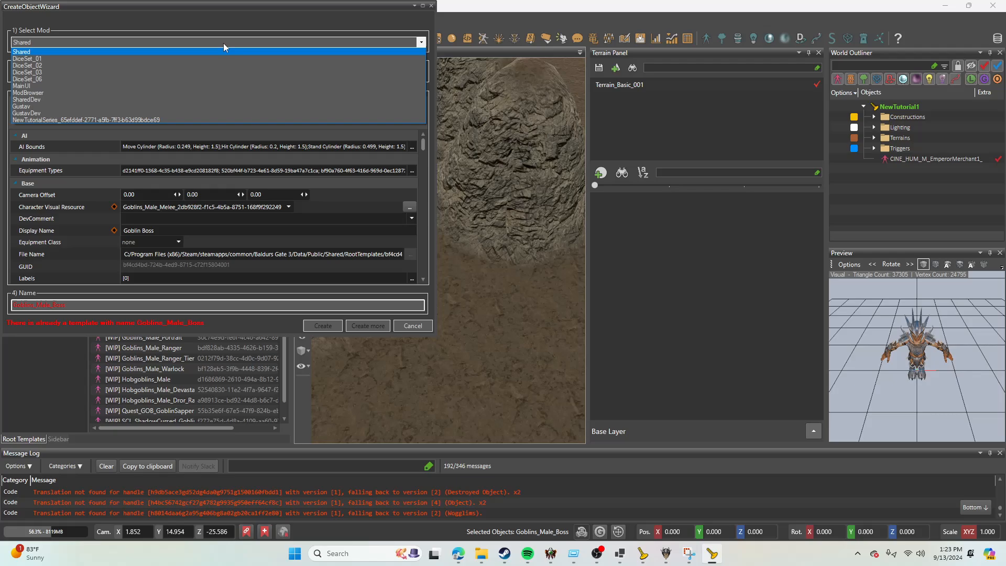
pyautogui.click(181, 118)
pyautogui.moveTo(93, 306); pyautogui.dragTo(5, 299)
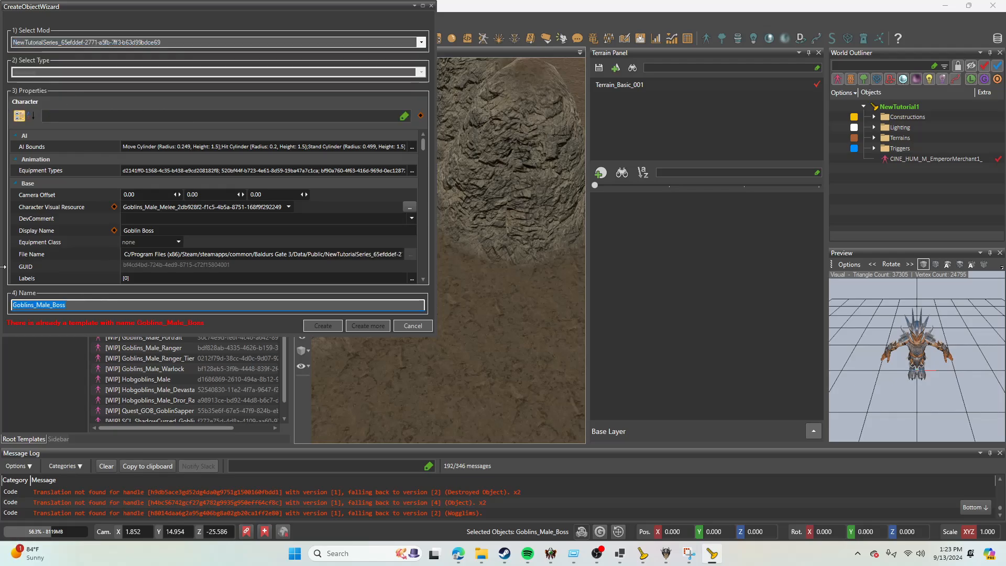
pyautogui.write('gobby')
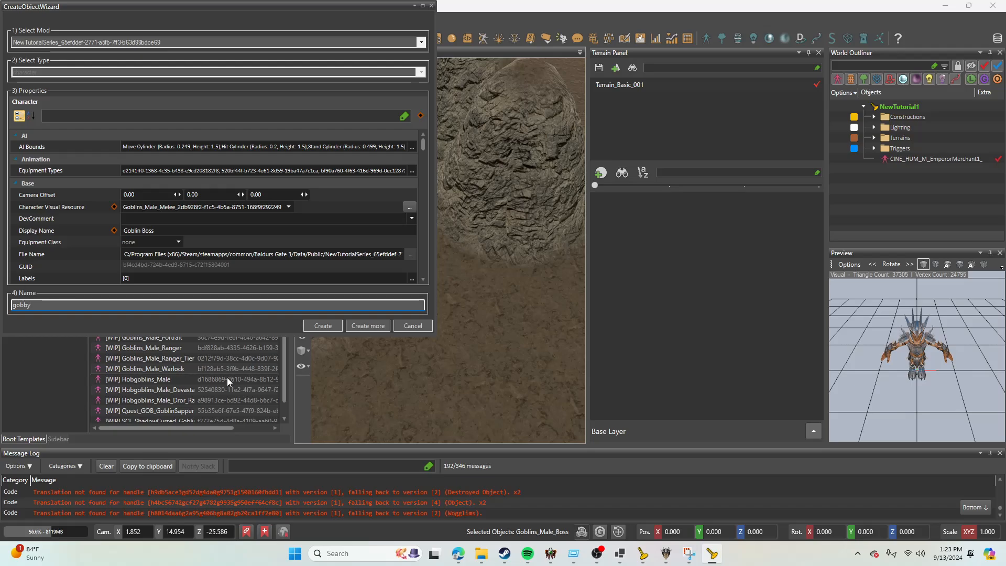
pyautogui.click(317, 326)
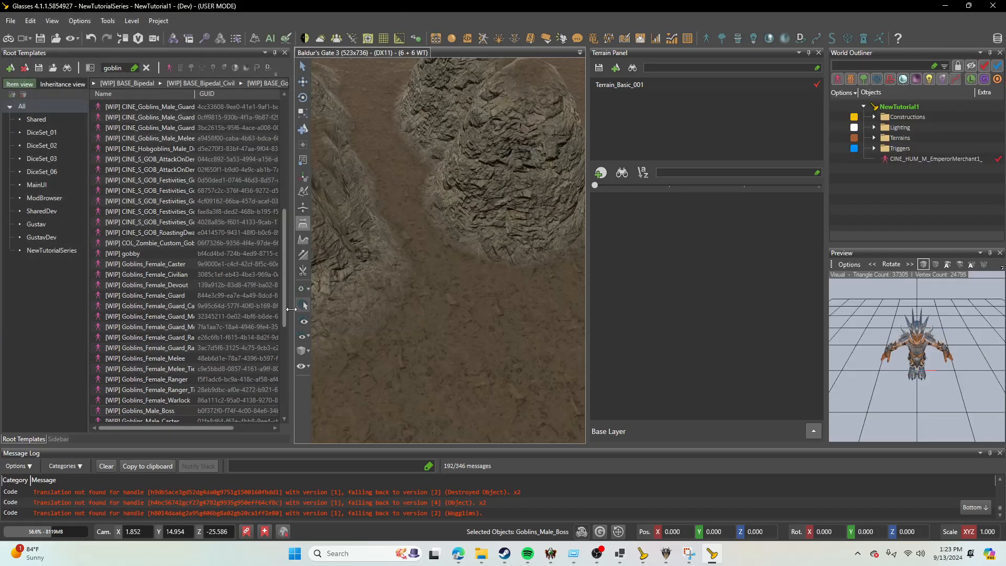
# Step: Create a new root template from Goblins_Female_Ranger in the Shared mod, named rangy
pyautogui.click(161, 381)
pyautogui.rightClick(160, 381)
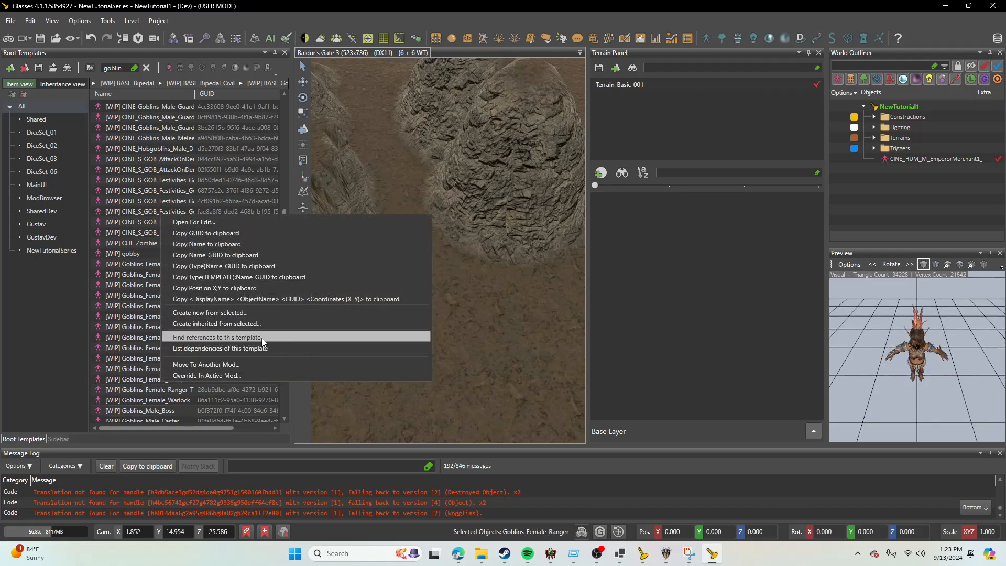
pyautogui.click(226, 316)
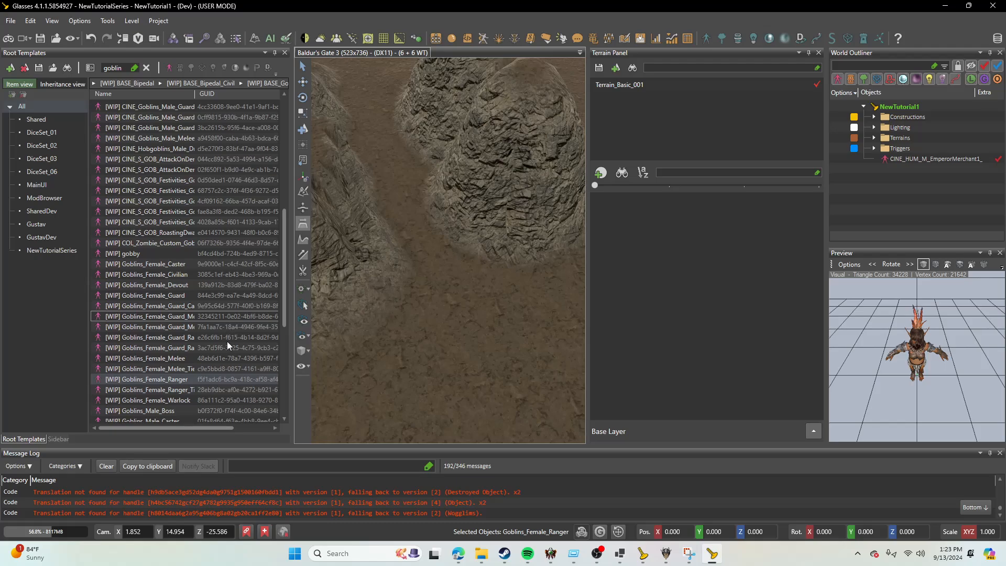
pyautogui.doubleClick(125, 306)
pyautogui.write('rangy')
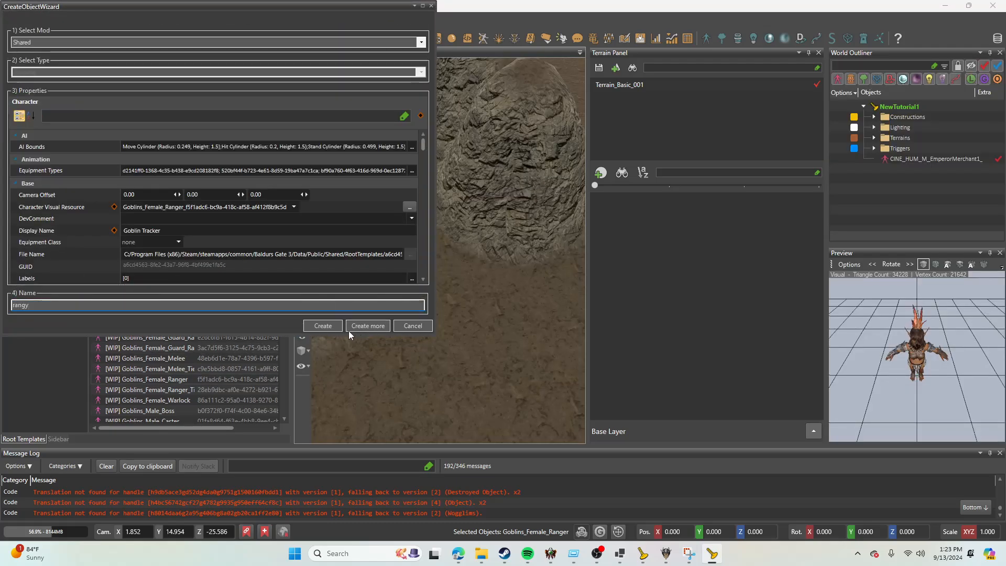
pyautogui.click(331, 329)
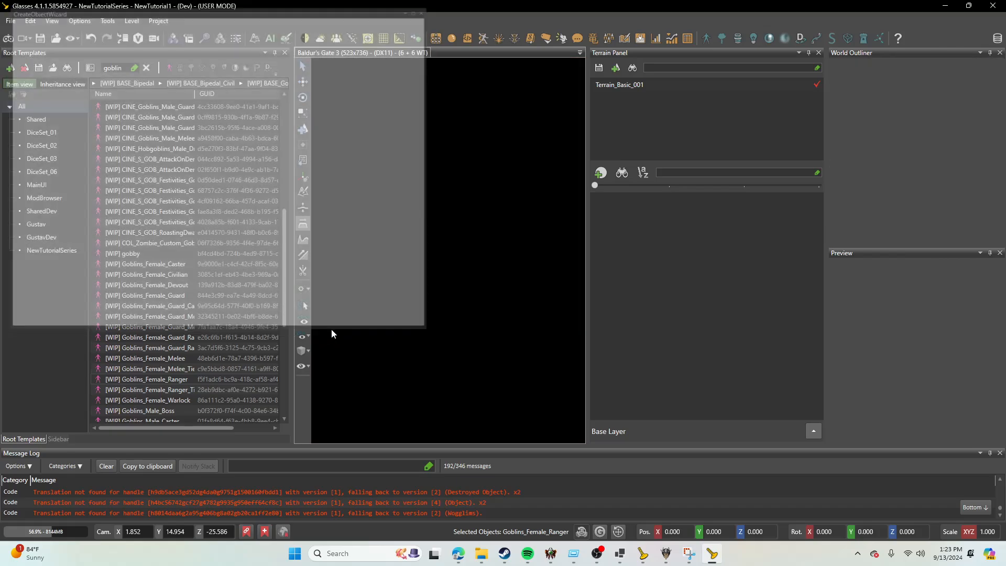
# Step: Check gobby's faction setting and place the character from the NewTutorialSeries templates on the ground between the two rocky hills
pyautogui.click(70, 255)
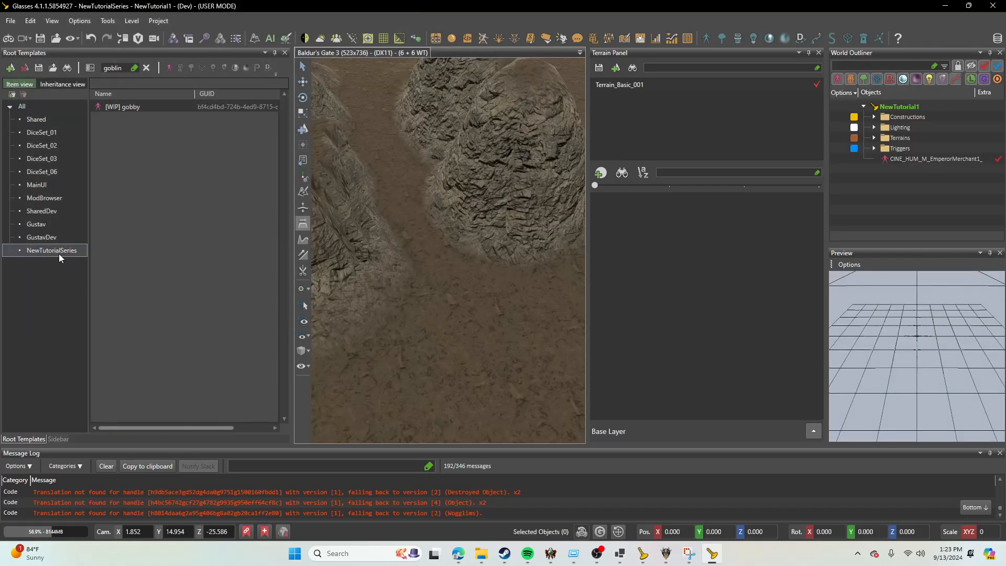
pyautogui.click(144, 108)
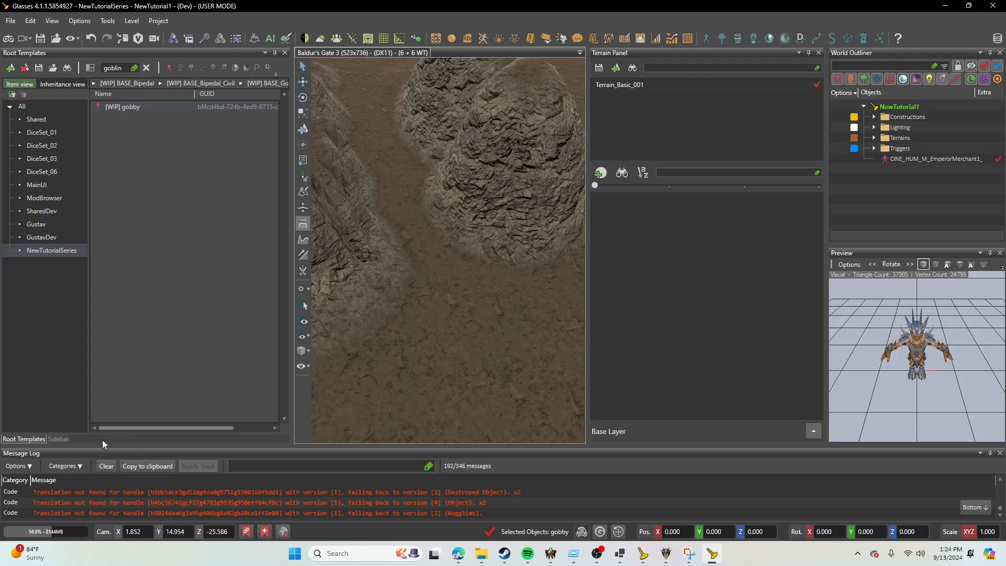
pyautogui.click(58, 438)
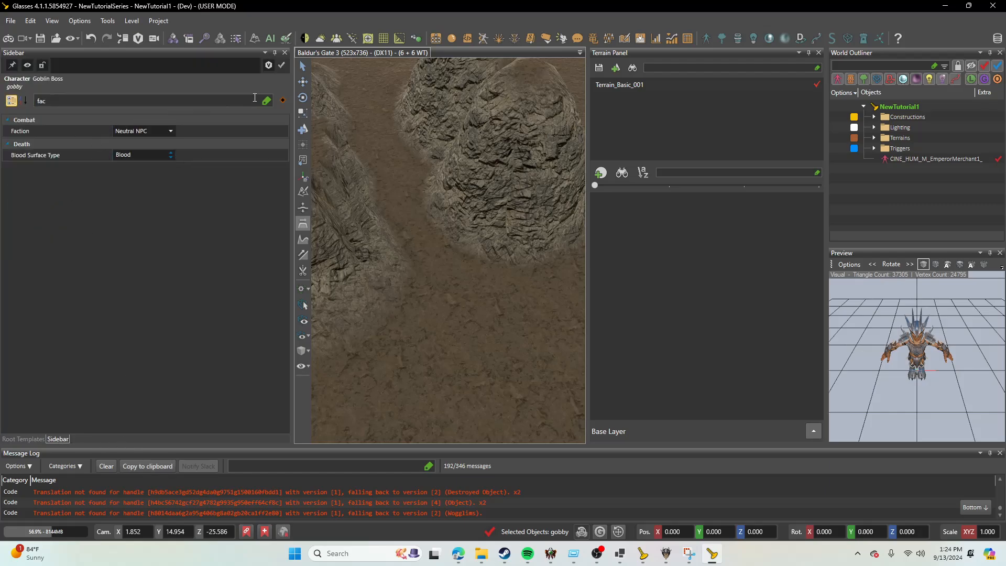
pyautogui.click(26, 437)
pyautogui.moveTo(226, 138); pyautogui.dragTo(427, 249)
pyautogui.scroll(-2, 448, 267)
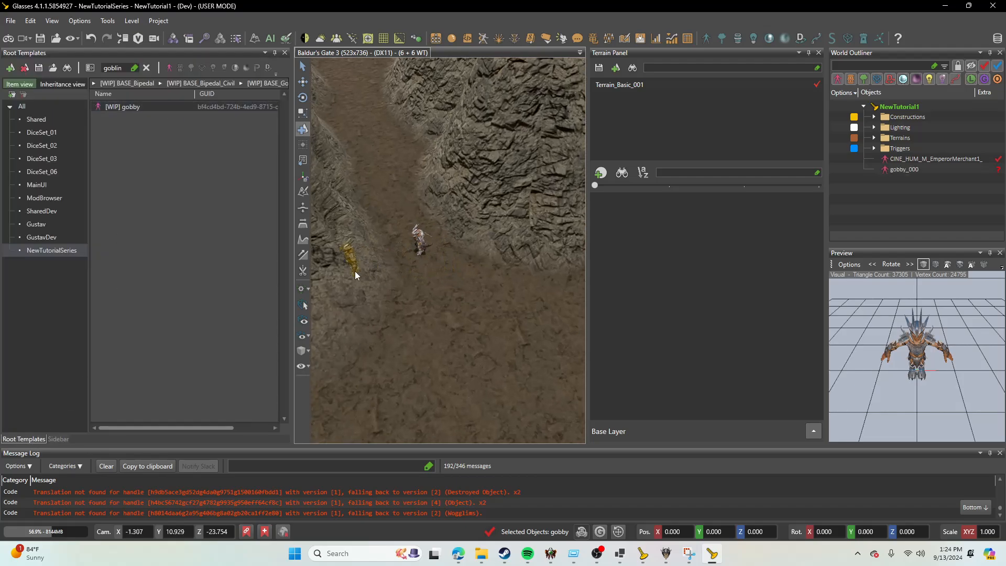
pyautogui.scroll(-2, 354, 274)
# Step: Search the NewTutorialSeries templates for "ran", clear the filter and leave placement mode
pyautogui.write('ran')
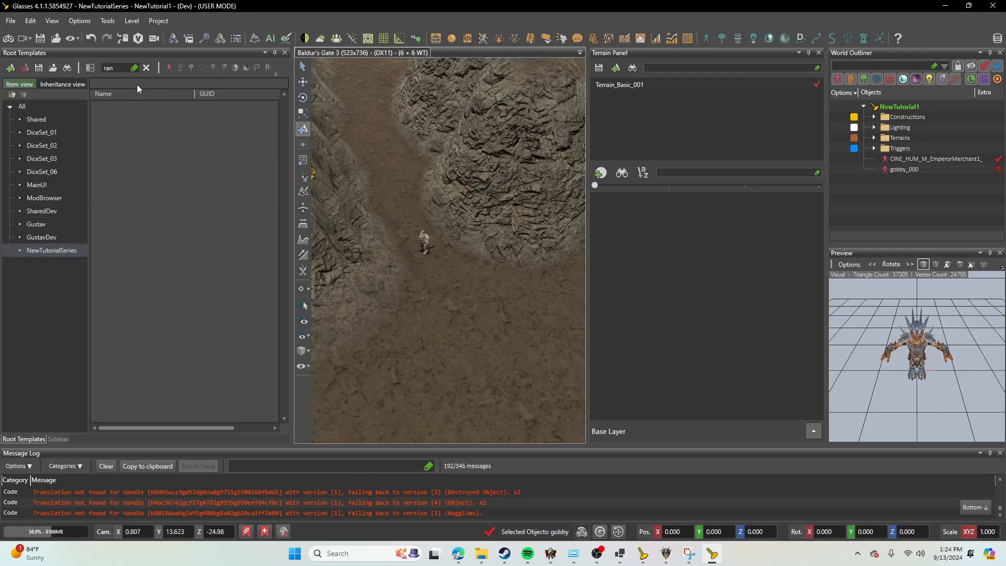
pyautogui.click(146, 68)
pyautogui.press('Escape')
pyautogui.scroll(-3, 366, 291)
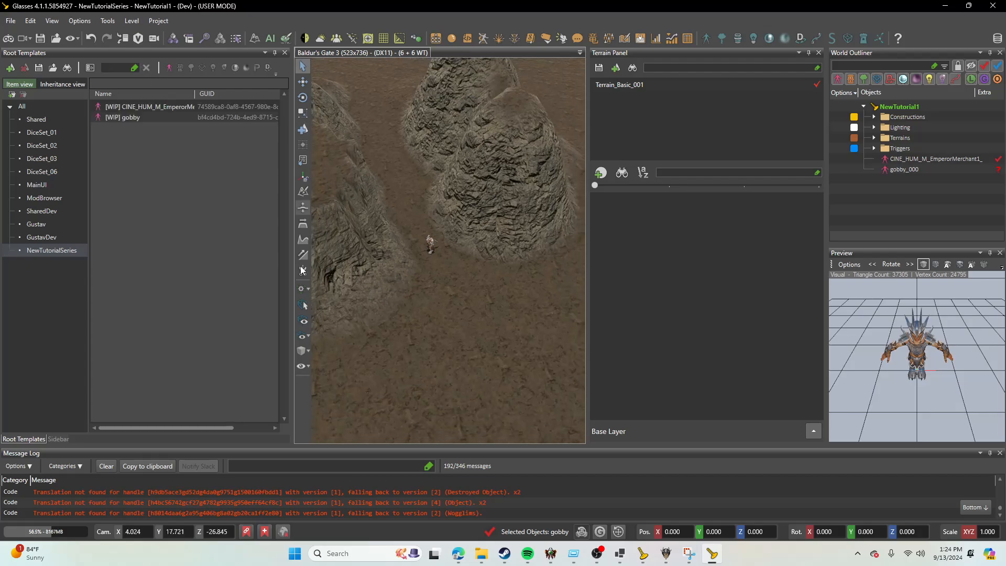
# Step: Search all mods' root templates for "goblin" and browse to the end of the list
pyautogui.click(42, 107)
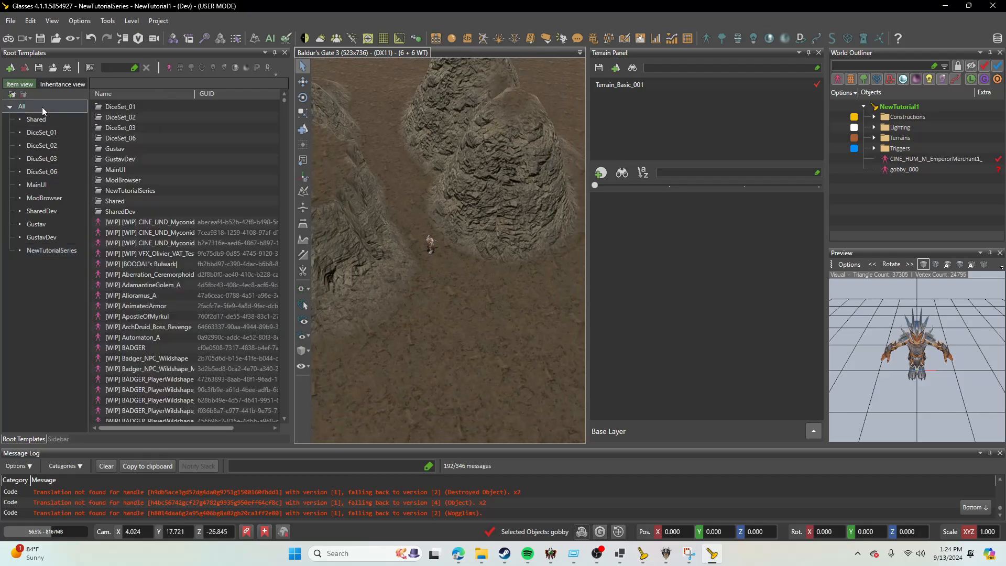
pyautogui.click(120, 70)
pyautogui.write('goblin')
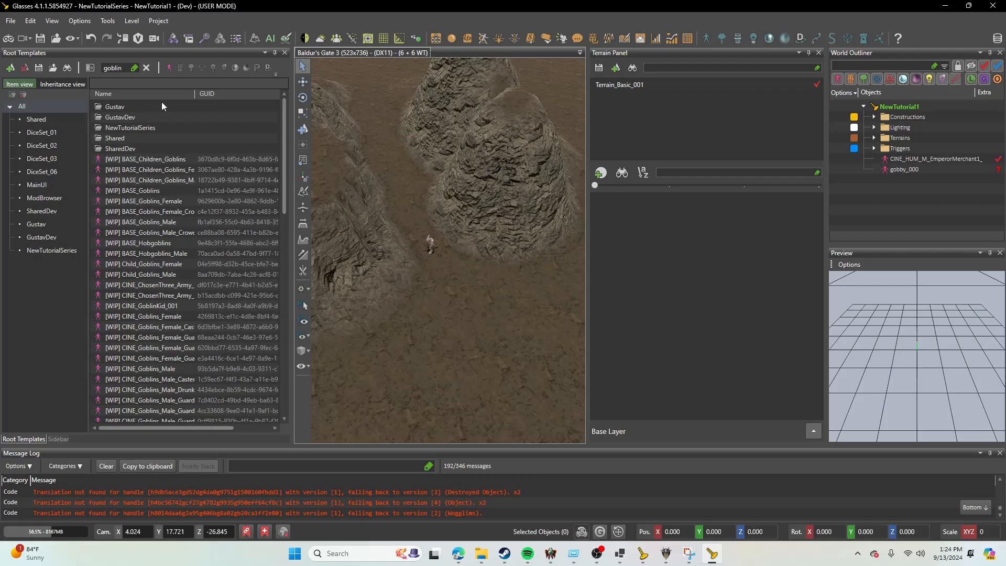
pyautogui.moveTo(282, 153); pyautogui.dragTo(275, 369)
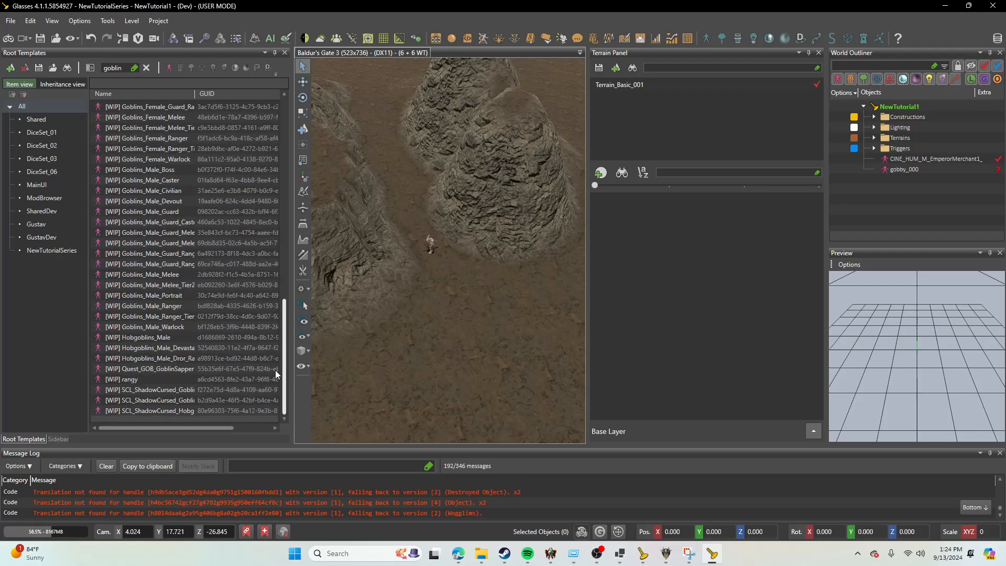
# Step: Move the rangy template to the NewTutorialSeries mod without its dependencies and close the data mover
pyautogui.click(137, 379)
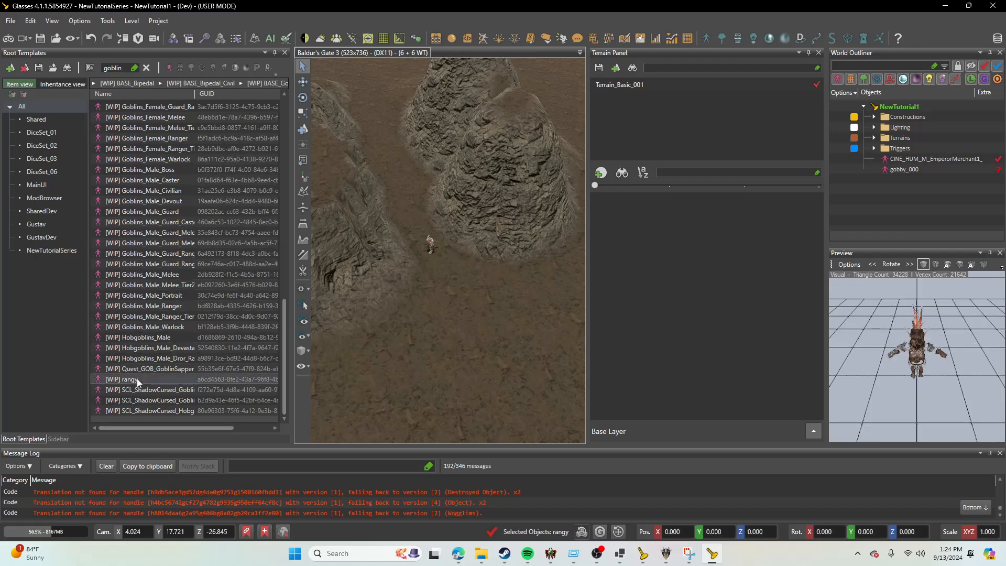
pyautogui.rightClick(136, 378)
pyautogui.click(181, 365)
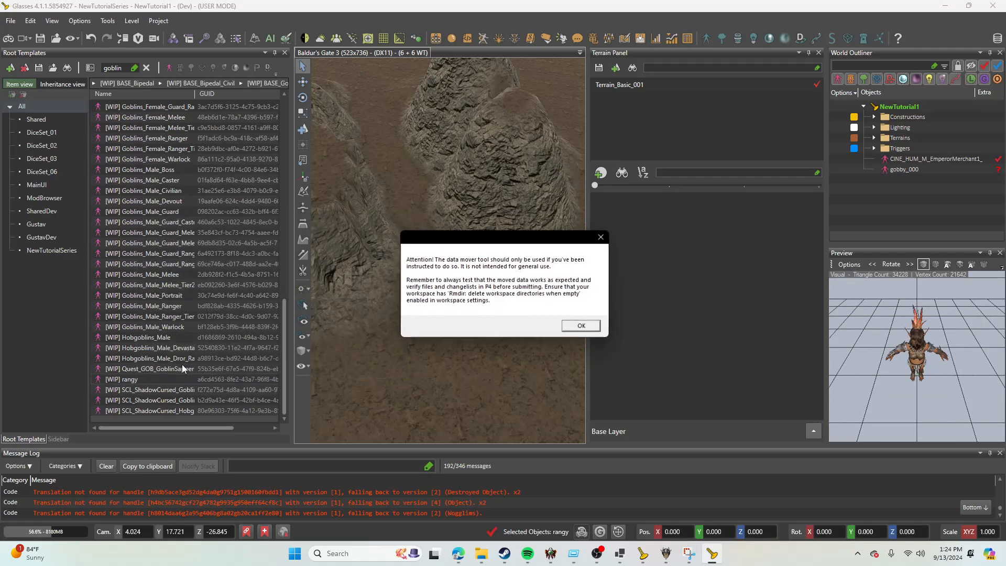
pyautogui.click(581, 325)
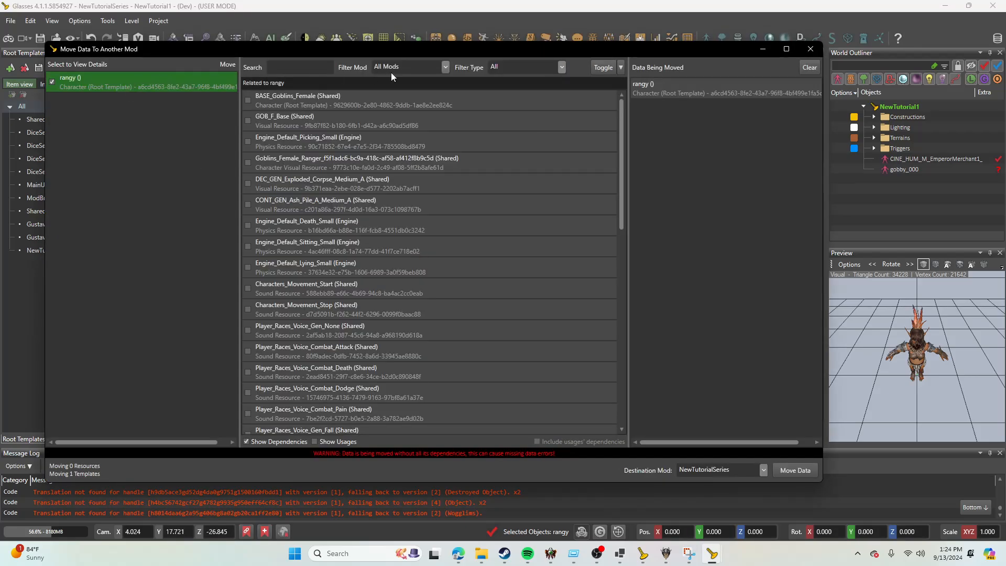
pyautogui.click(794, 470)
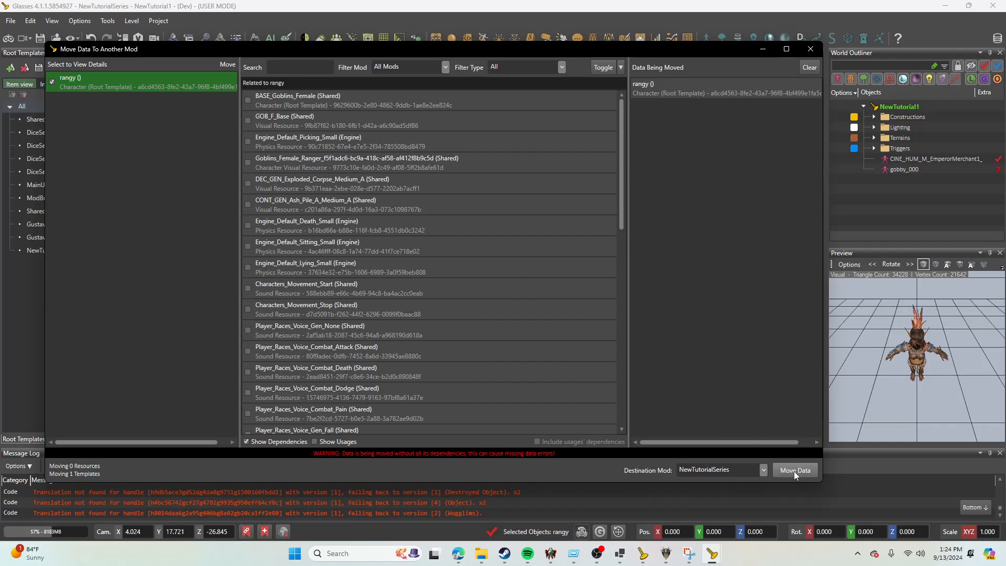
pyautogui.click(809, 48)
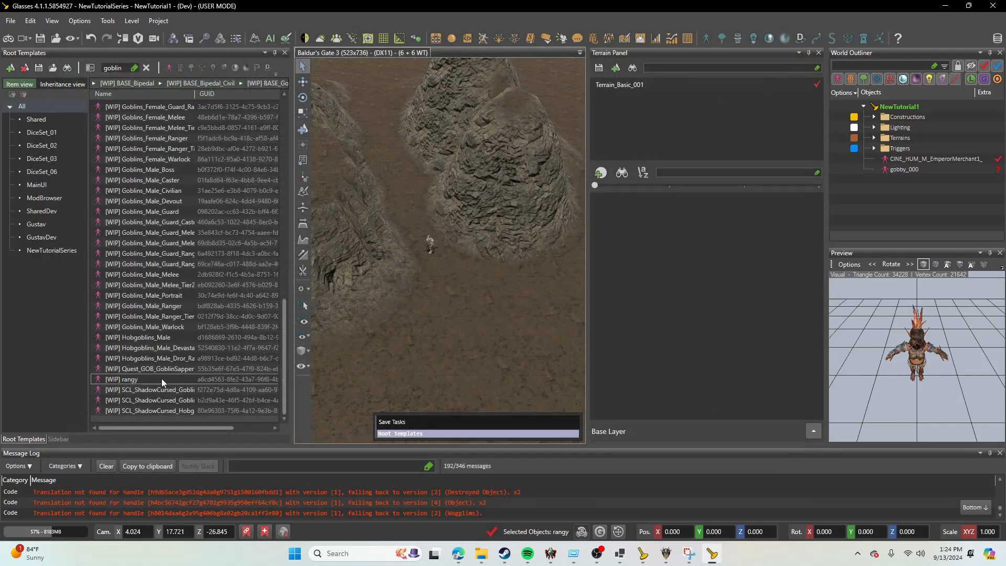
# Step: Create a new template named rangy1 in the NewTutorialSeries mod from the Goblins_Male_Ranger template
pyautogui.click(172, 307)
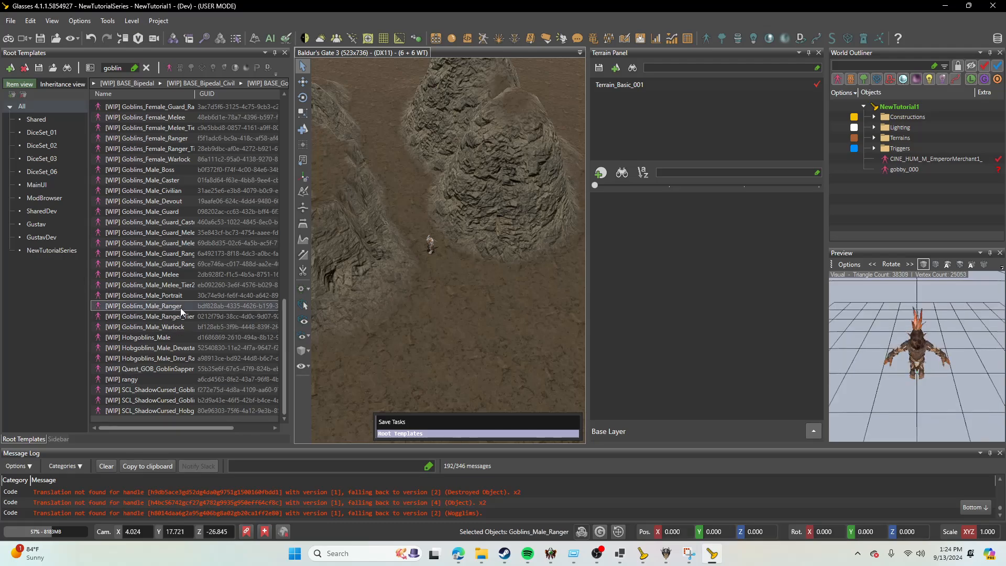
pyautogui.rightClick(180, 307)
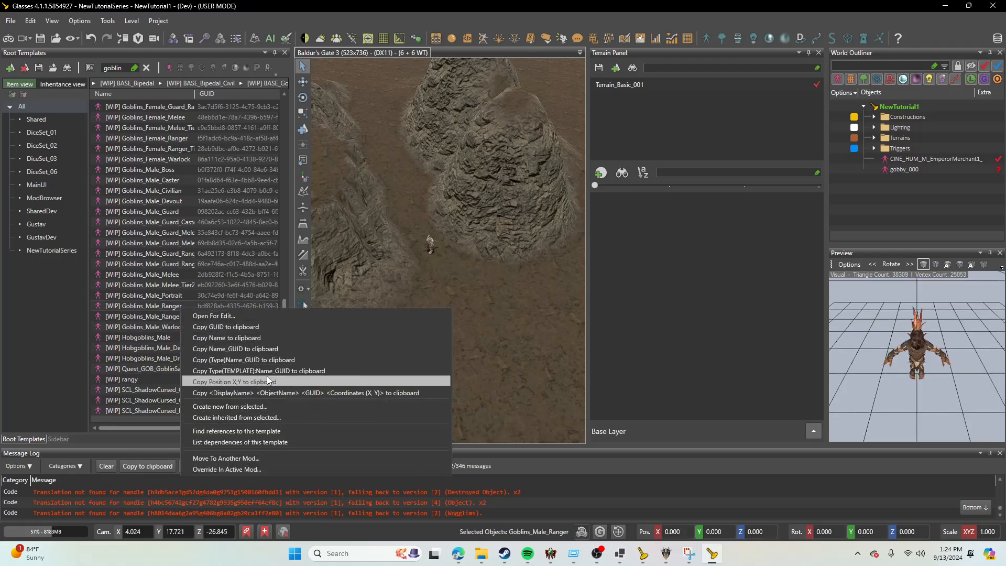
pyautogui.click(279, 407)
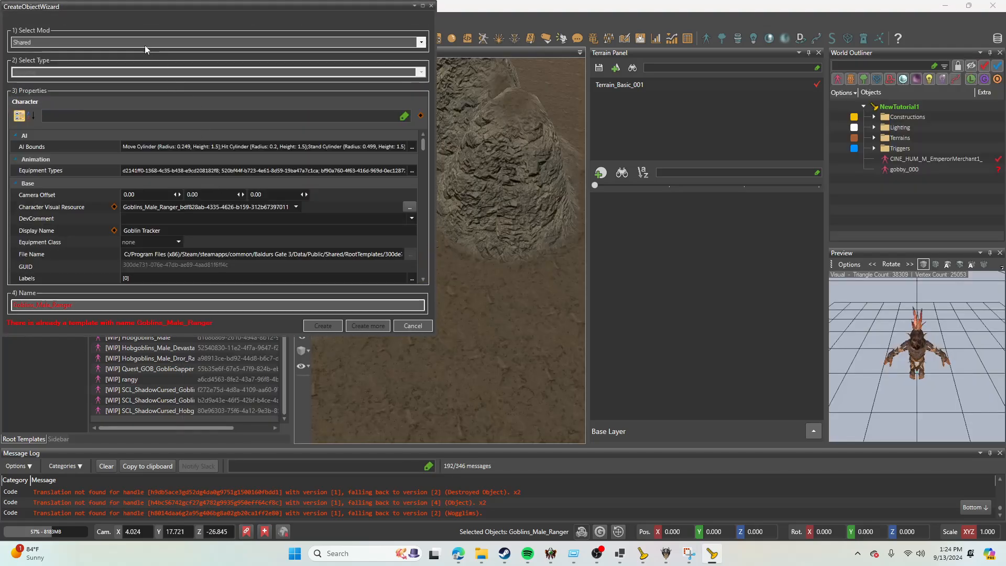
pyautogui.click(144, 45)
pyautogui.click(134, 121)
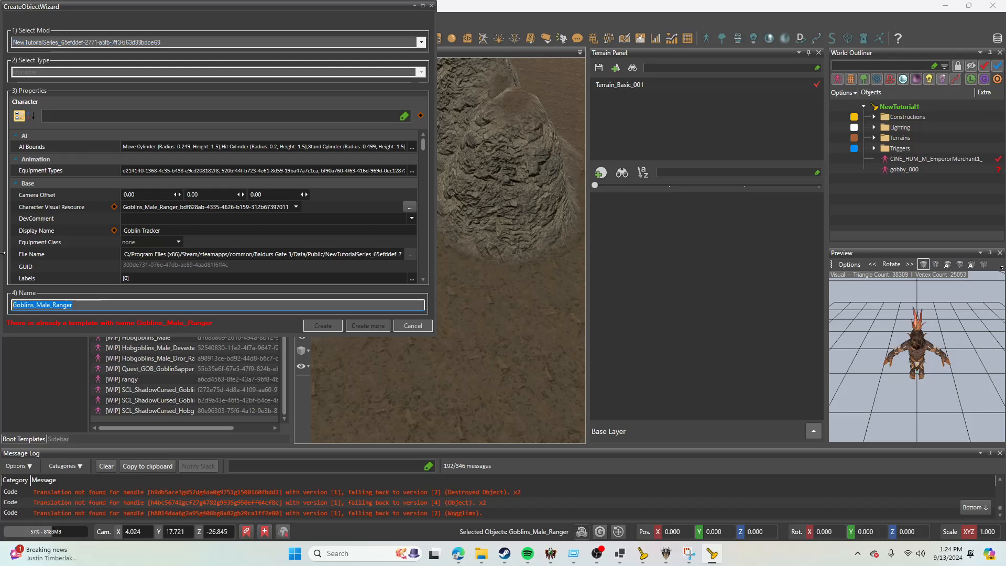
pyautogui.write('rangy')
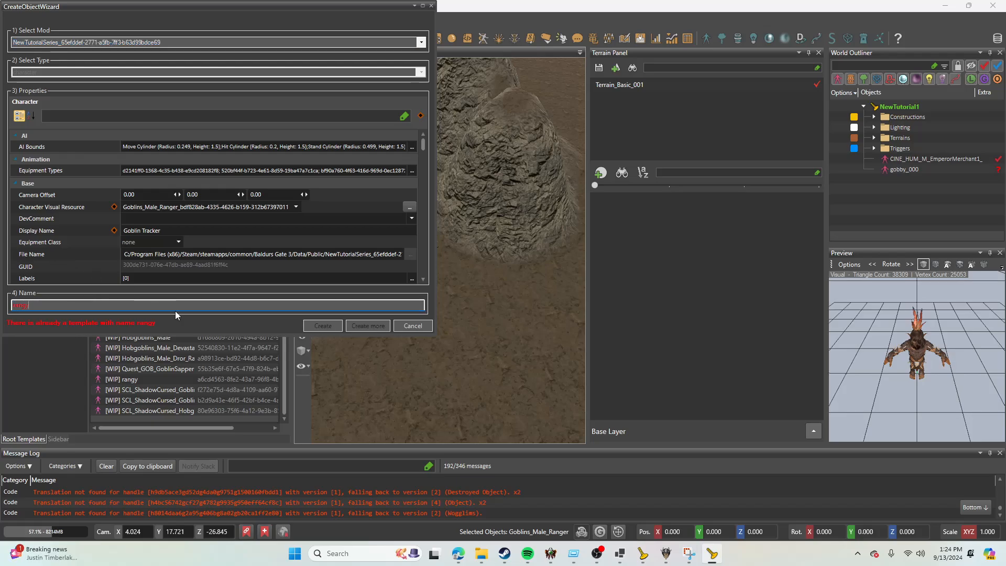
pyautogui.write('1')
pyautogui.click(322, 326)
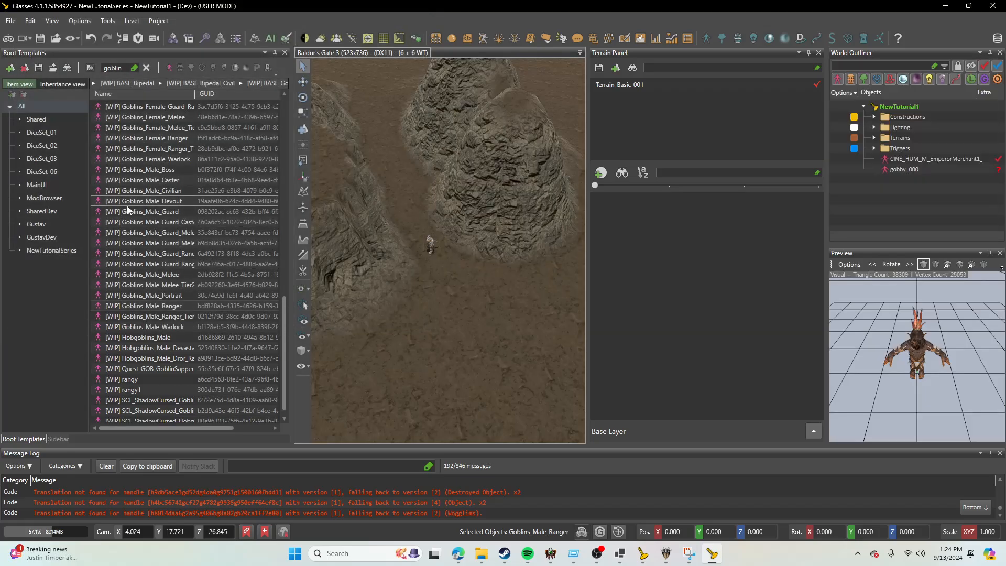
# Step: Place rangy1 from the NewTutorialSeries templates on the rocky hill beside gobby and leave placement mode
pyautogui.click(74, 249)
pyautogui.click(125, 117)
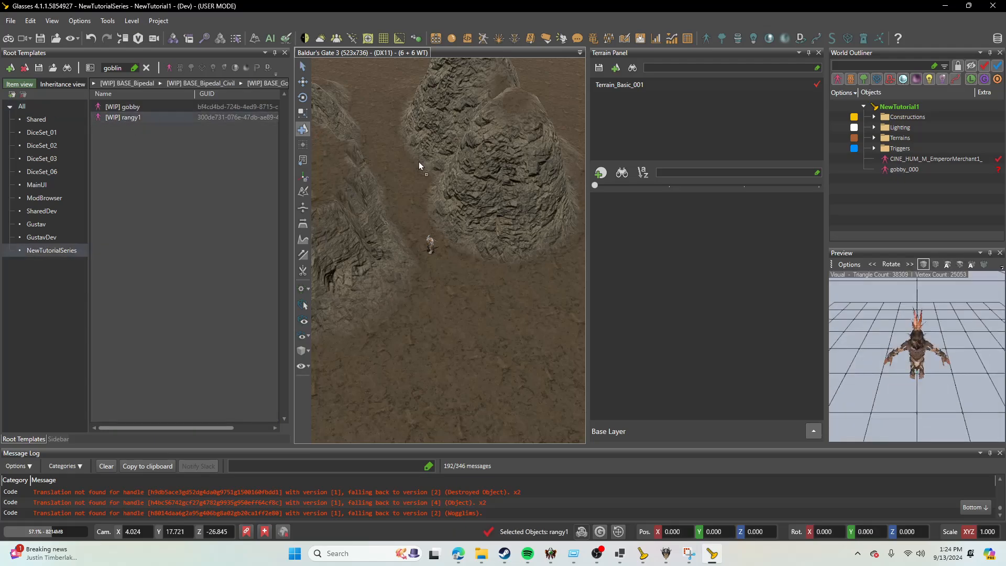
pyautogui.click(329, 181)
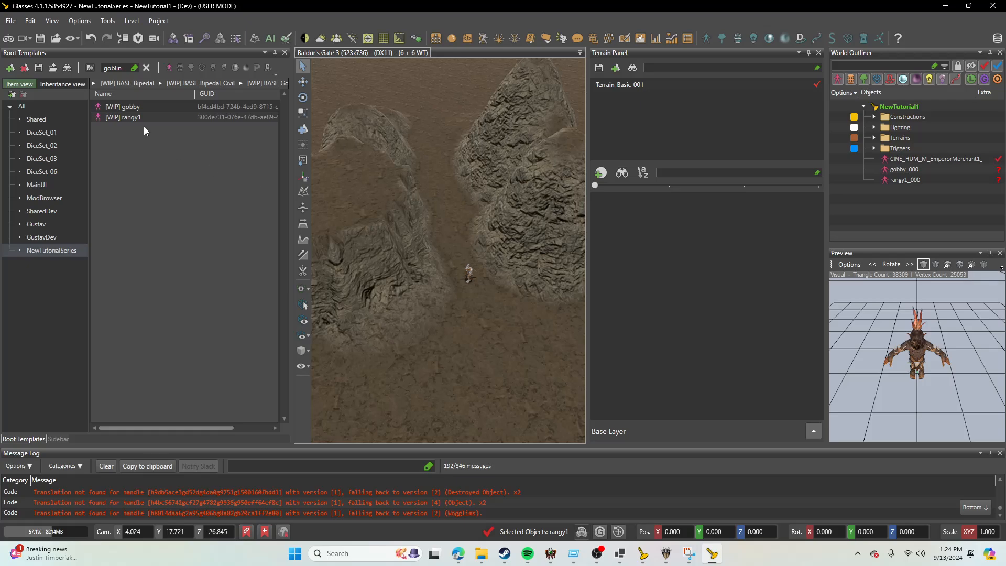
pyautogui.click(302, 129)
# Step: Delete the two surplus rangy1 copies from the level and run a full AI grid generation
pyautogui.click(270, 39)
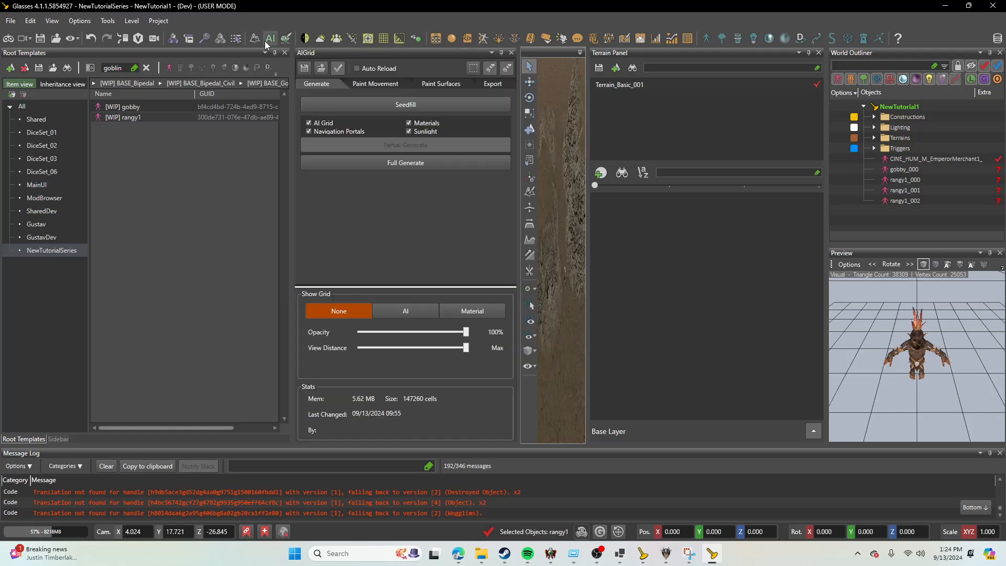
pyautogui.click(923, 191)
pyautogui.press('Delete')
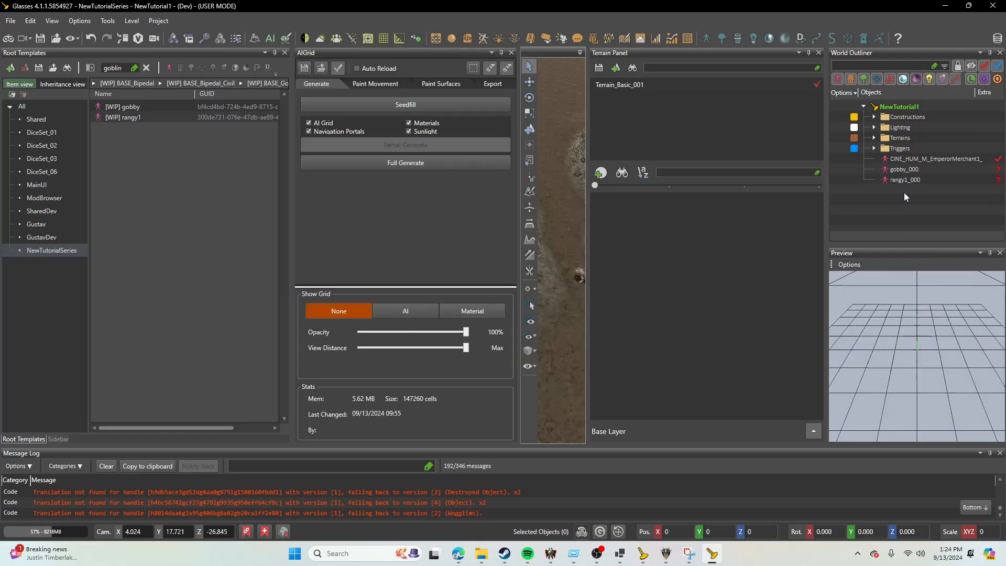
pyautogui.click(356, 162)
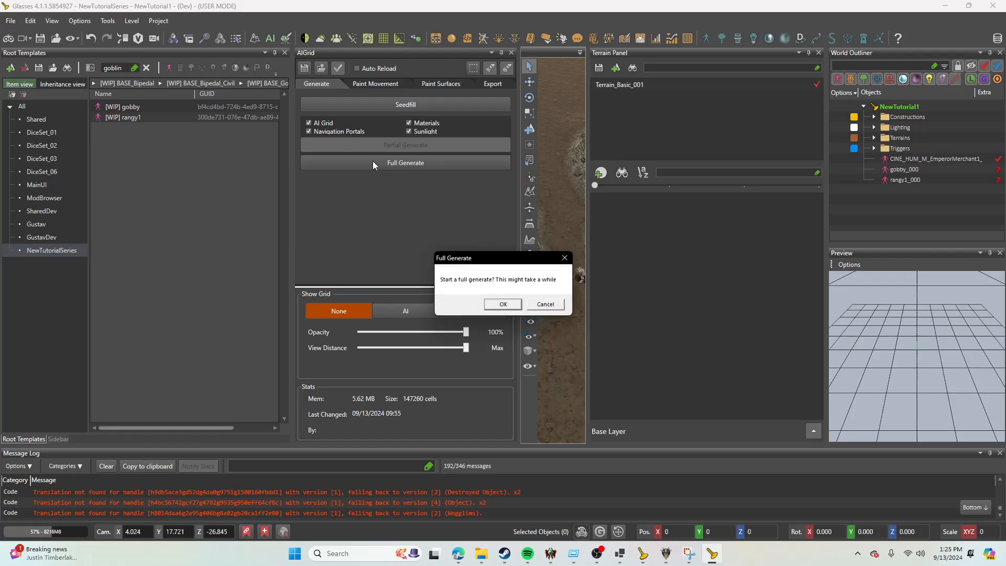
pyautogui.click(495, 307)
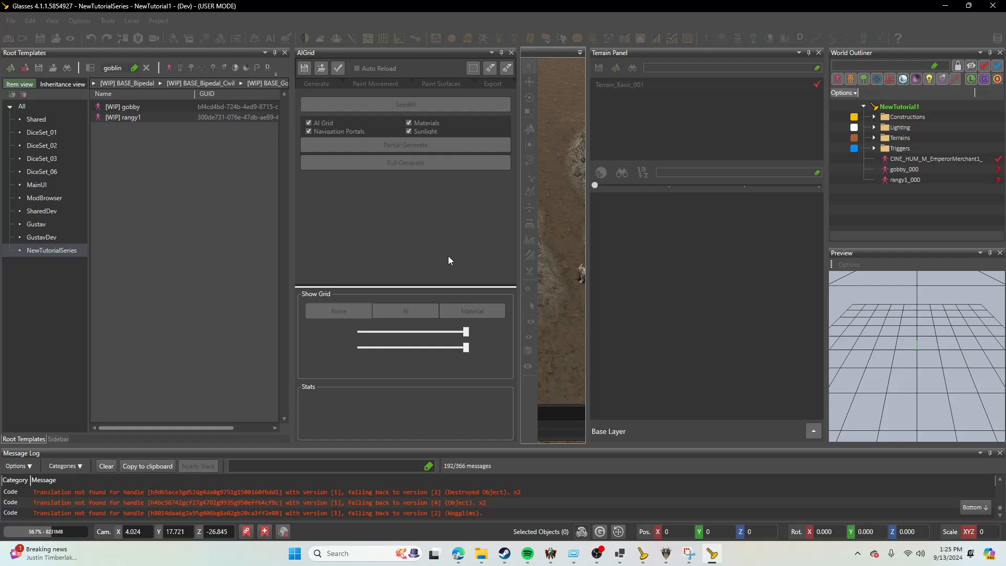
pyautogui.moveTo(517, 293); pyautogui.dragTo(400, 292)
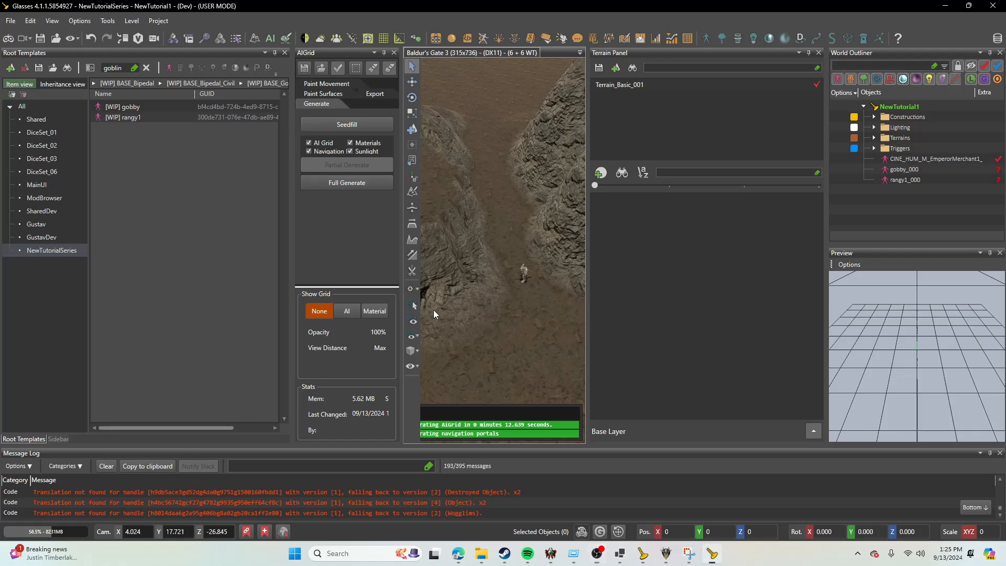
# Step: Delete the remaining rangy1 character and place a new one from its template on the flat top of the hill
pyautogui.click(907, 179)
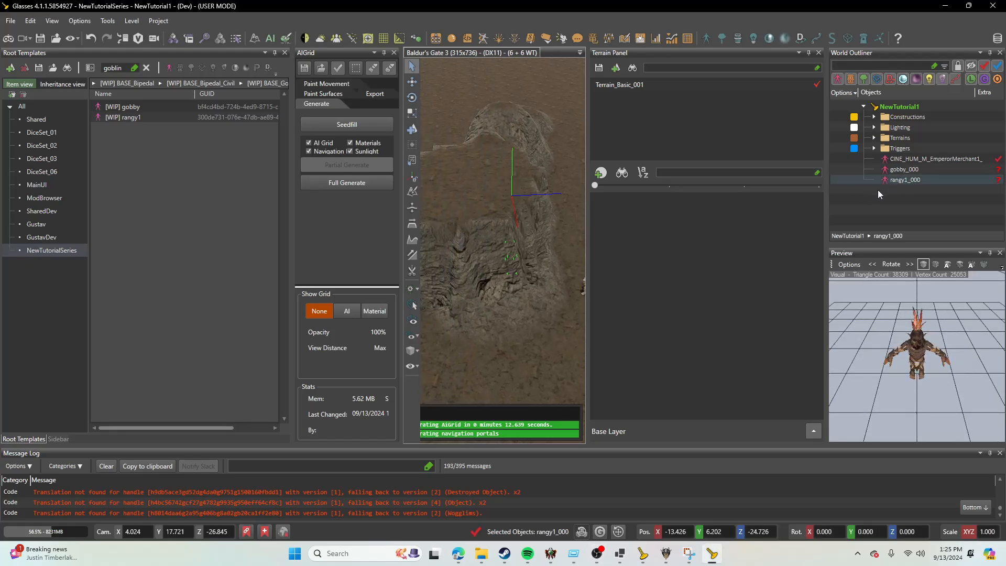
pyautogui.press('Delete')
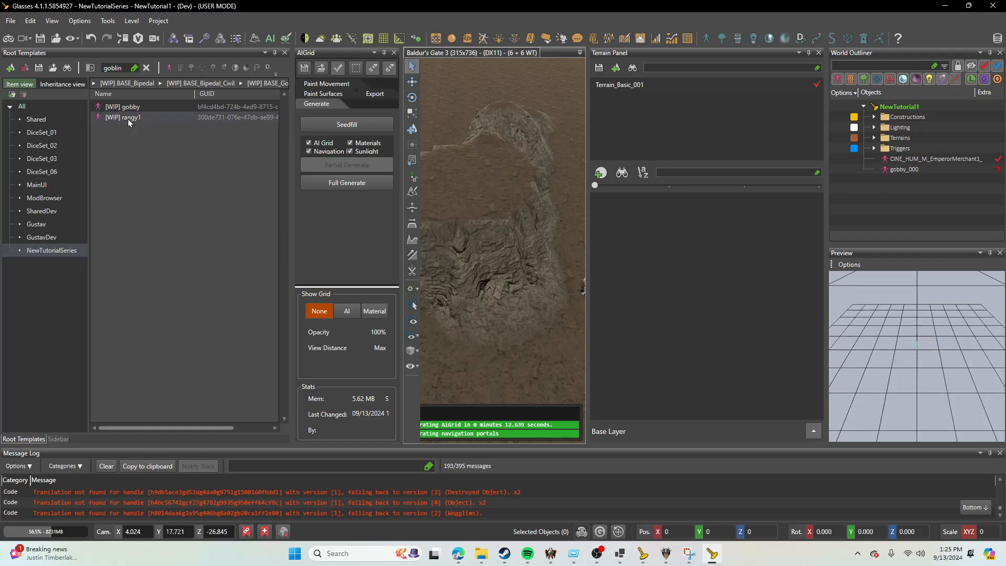
pyautogui.moveTo(127, 119); pyautogui.dragTo(498, 197)
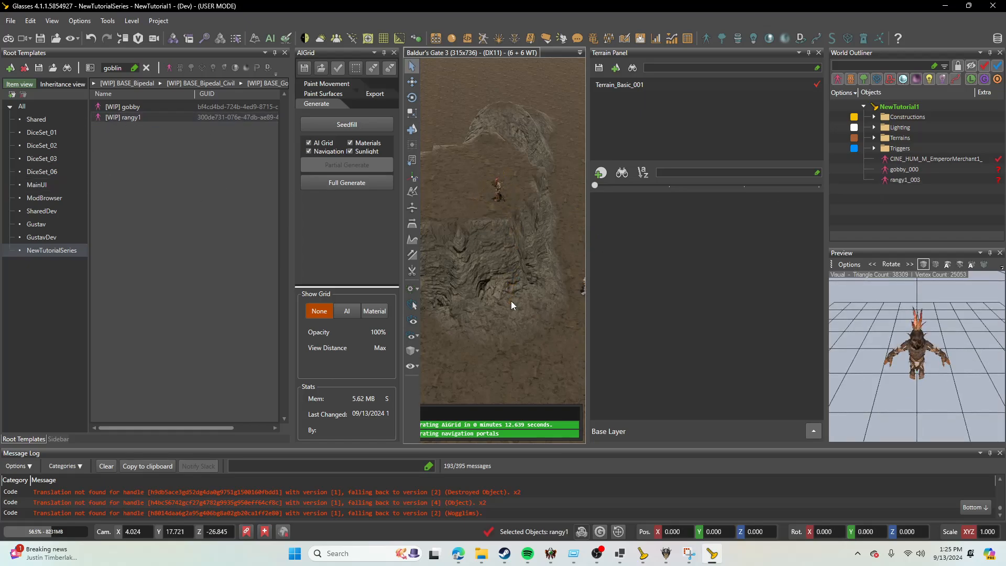
# Step: Rotate rangy1 on the hilltop to face the open ground and turn gobby about -97° around the Y axis
pyautogui.moveTo(511, 301); pyautogui.dragTo(511, 301, button='right')
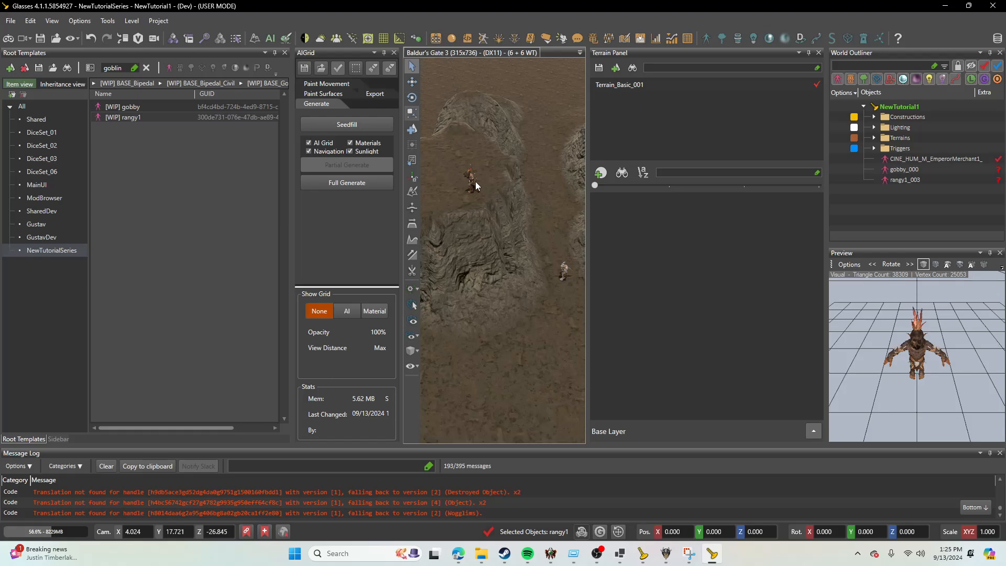
pyautogui.click(476, 181)
pyautogui.click(412, 98)
pyautogui.moveTo(461, 209); pyautogui.dragTo(546, 195)
pyautogui.click(564, 274)
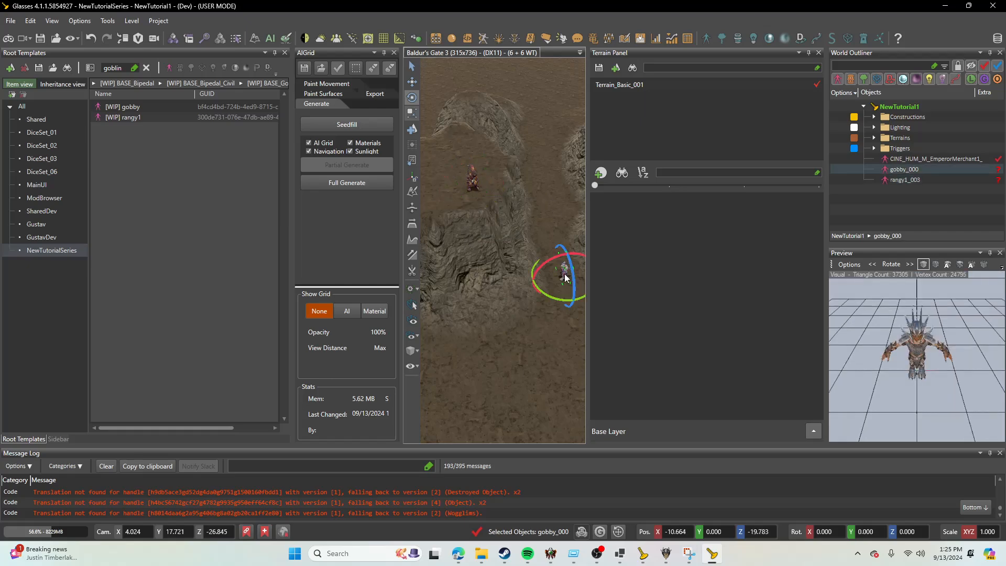
pyautogui.click(550, 348)
pyautogui.scroll(2, 534, 350)
pyautogui.click(529, 219)
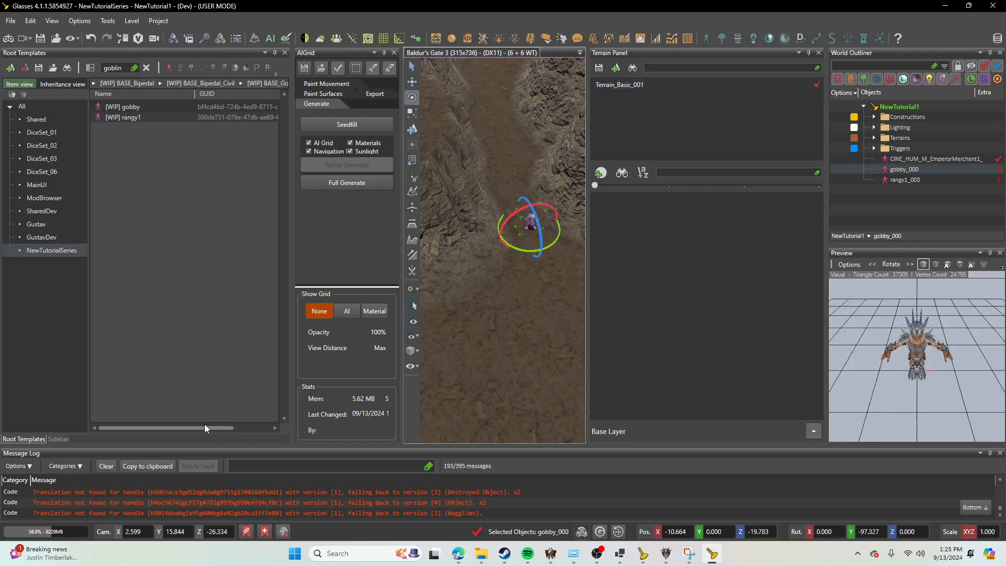
# Step: Set the display name of gobby_000 to "Gobby The Gobblin' goblin"
pyautogui.click(60, 439)
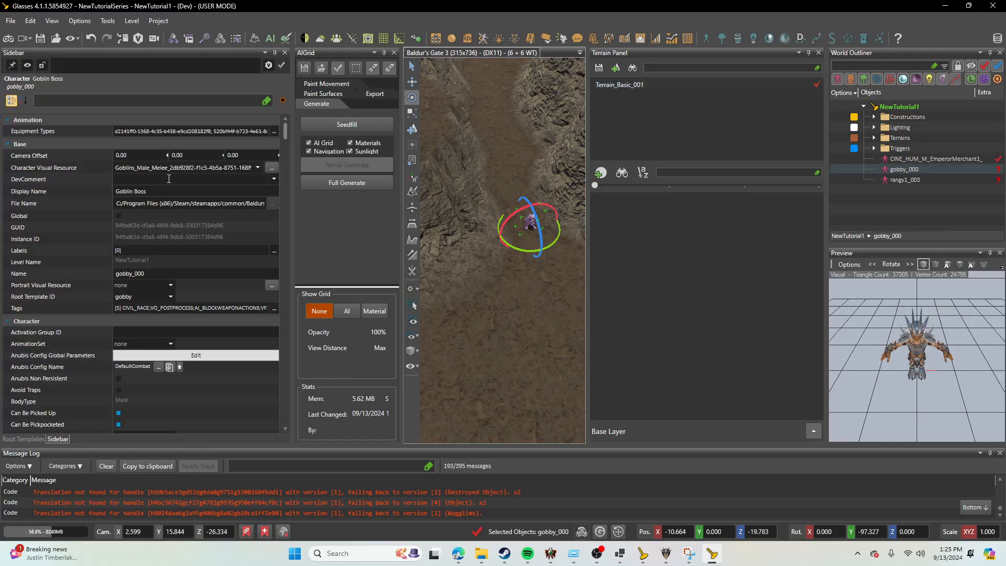
pyautogui.click(24, 189)
pyautogui.write('Gobby The G')
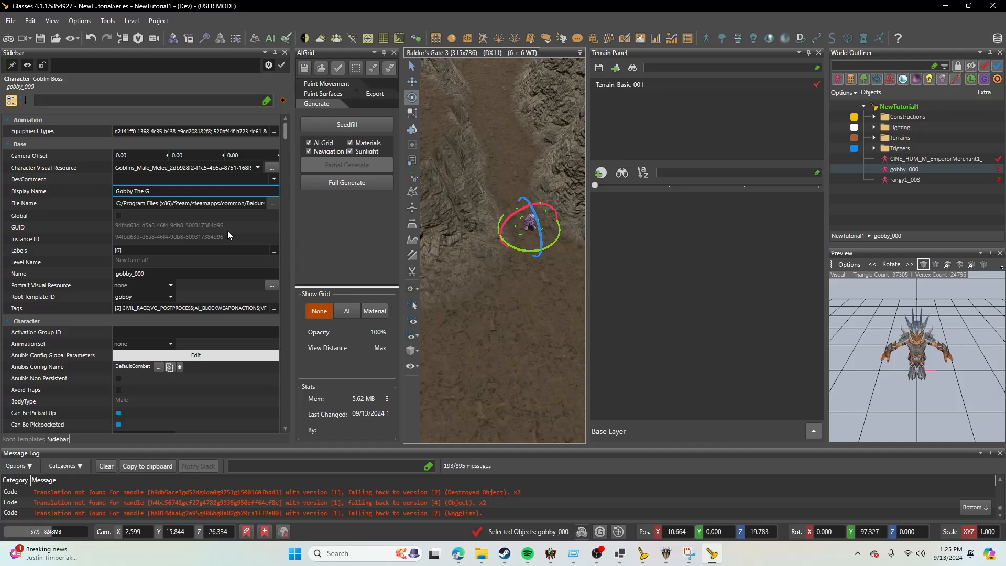
pyautogui.write("obblin'")
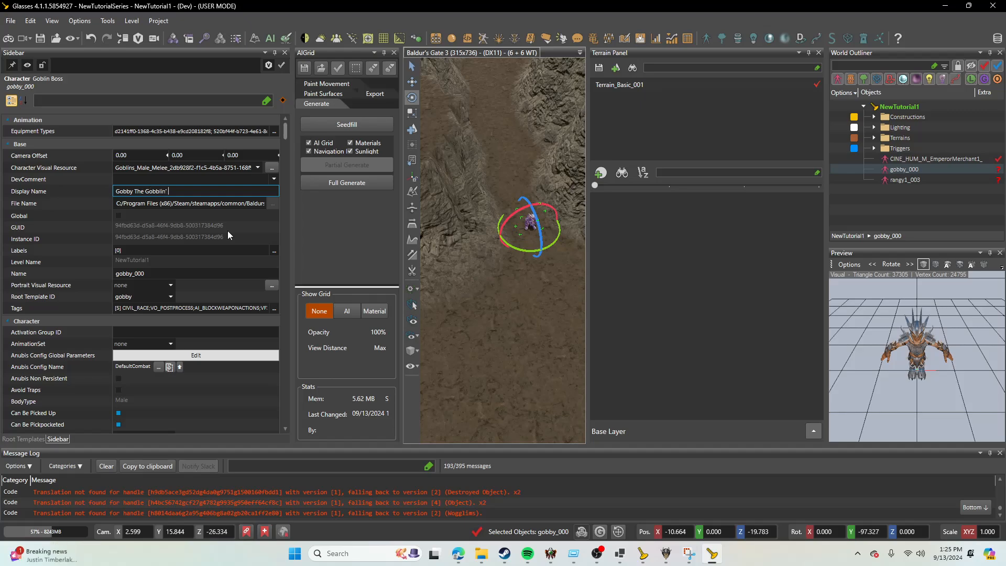
pyautogui.write(' goblin')
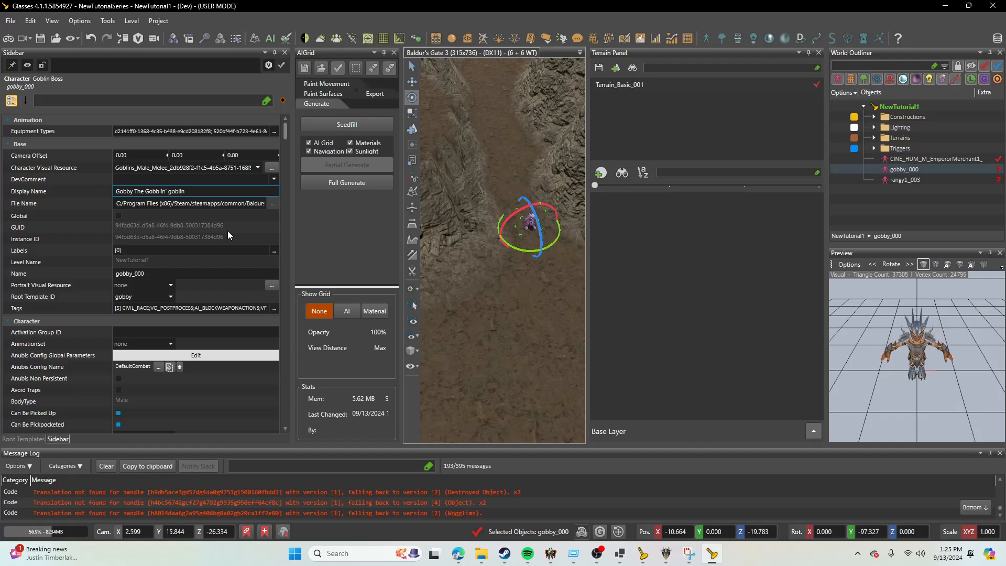
pyautogui.click(479, 303)
pyautogui.click(529, 227)
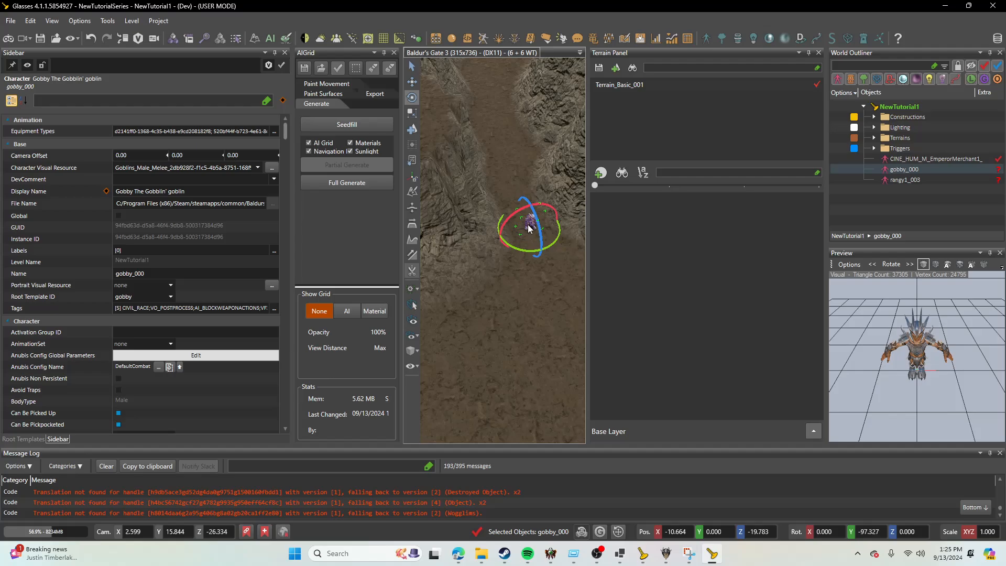
# Step: Close the AIGrid and Terrain panels to enlarge the level view and select gobby between the hills
pyautogui.click(515, 295)
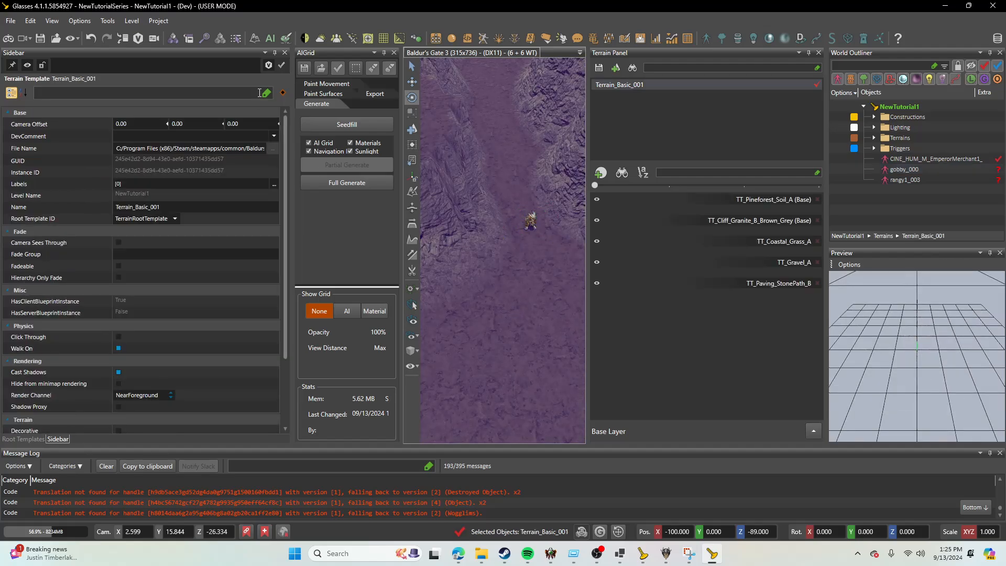
pyautogui.click(394, 53)
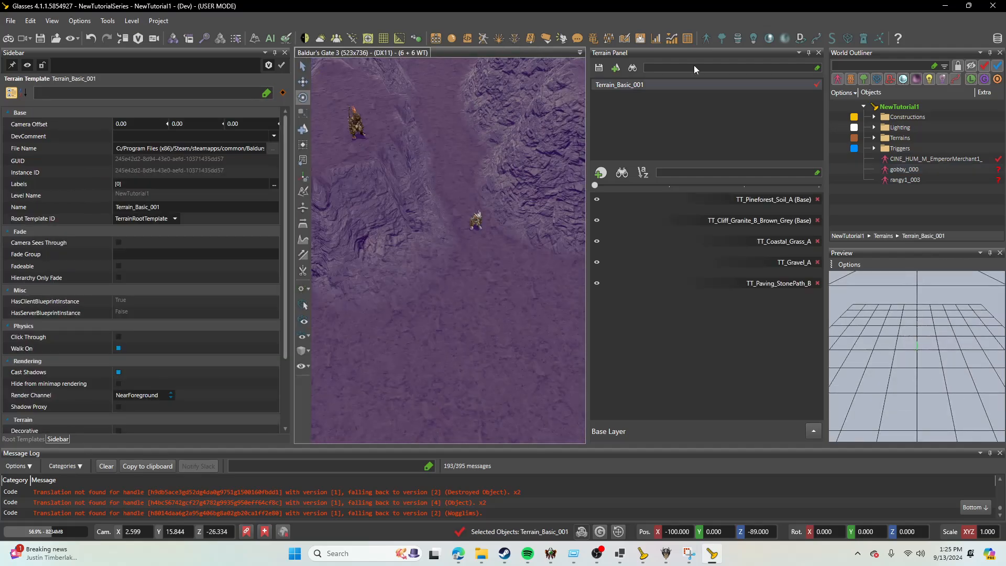
pyautogui.click(819, 53)
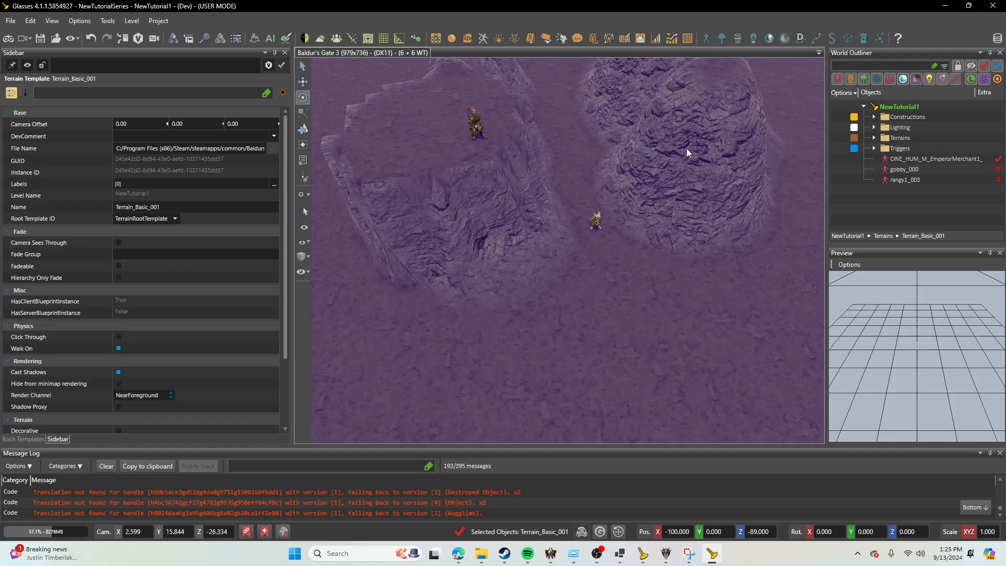
pyautogui.click(597, 219)
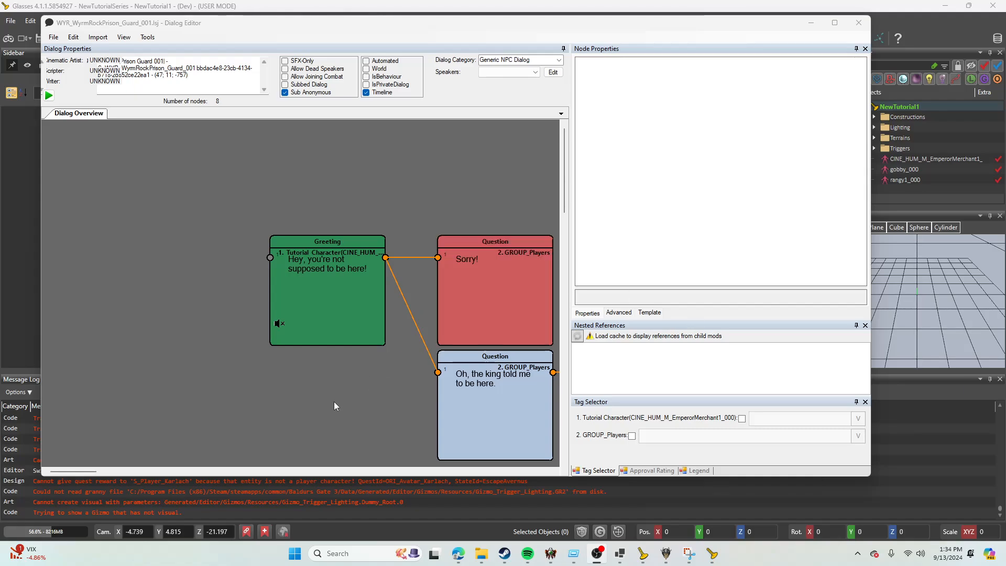
# Step: Add a Question node to the guard's Greeting, position it below "Oh, the king told me to be here.", and briefly open its text
pyautogui.moveTo(334, 401); pyautogui.dragTo(155, 312)
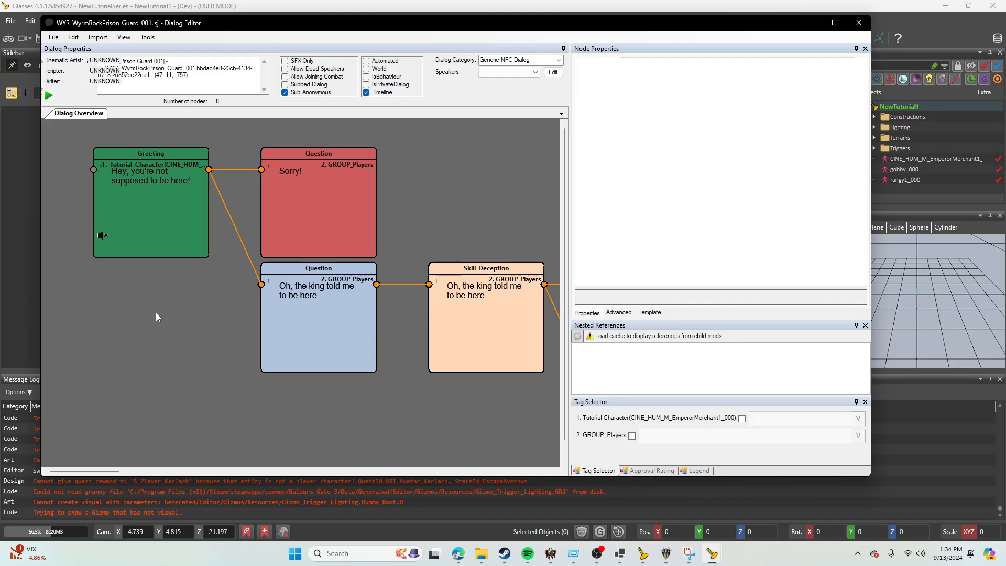
pyautogui.scroll(-3, 155, 312)
pyautogui.scroll(5, 356, 351)
pyautogui.moveTo(228, 353); pyautogui.dragTo(180, 380, button='middle')
pyautogui.moveTo(260, 360); pyautogui.dragTo(247, 247, button='middle')
pyautogui.scroll(-1, 246, 414)
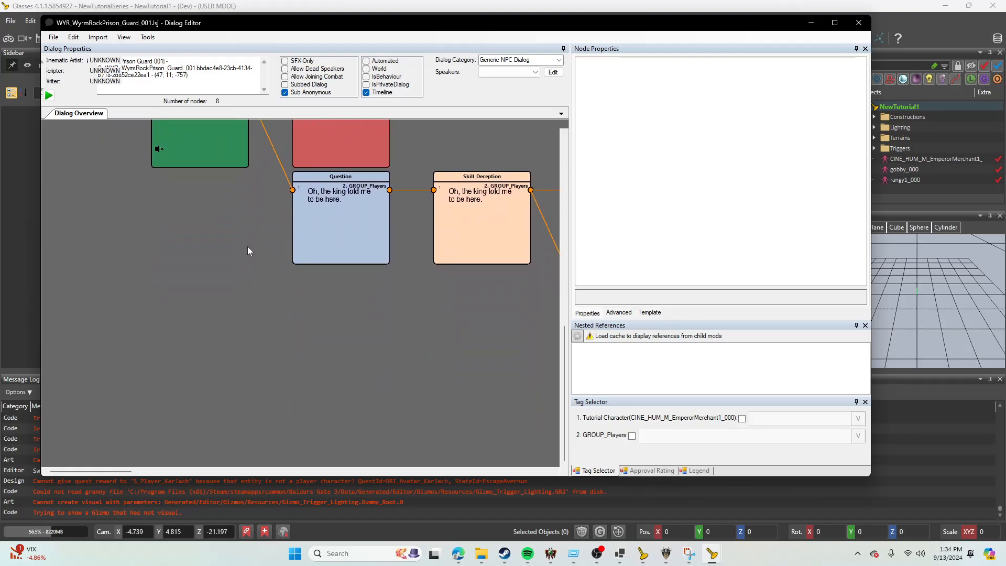
pyautogui.click(222, 159)
pyautogui.rightClick(274, 346)
pyautogui.moveTo(301, 351)
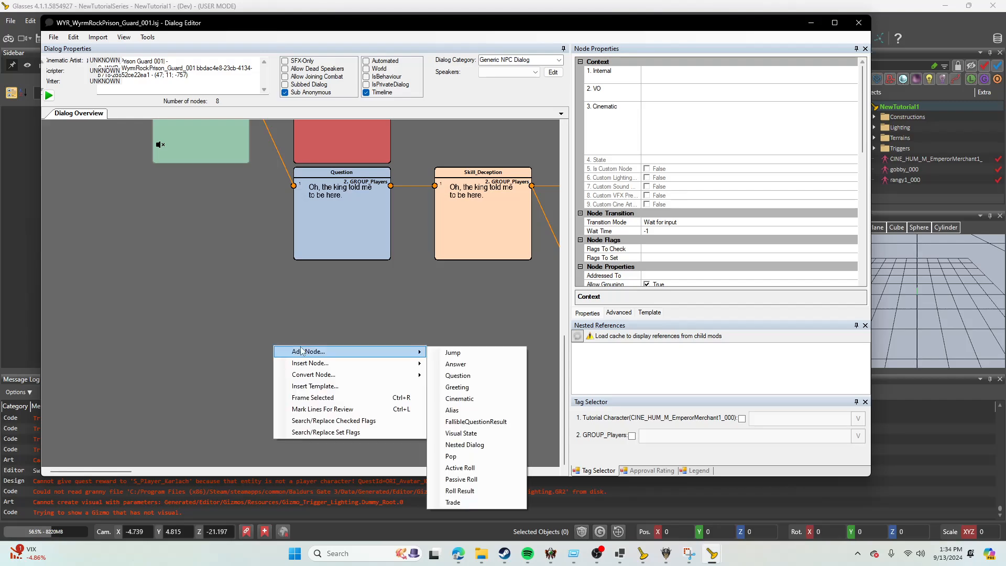
pyautogui.click(454, 374)
pyautogui.moveTo(339, 407); pyautogui.dragTo(340, 313)
pyautogui.doubleClick(340, 313)
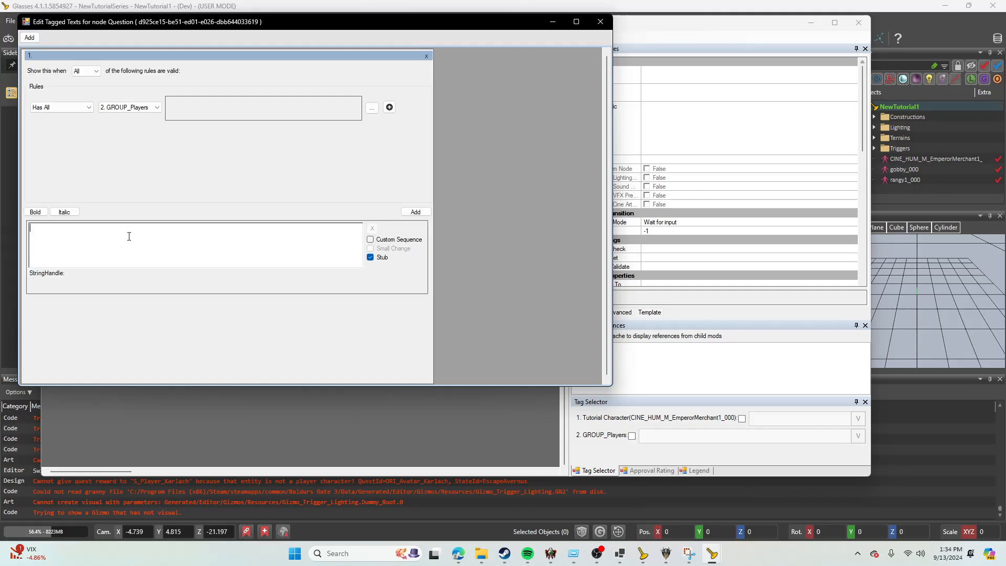
pyautogui.click(601, 21)
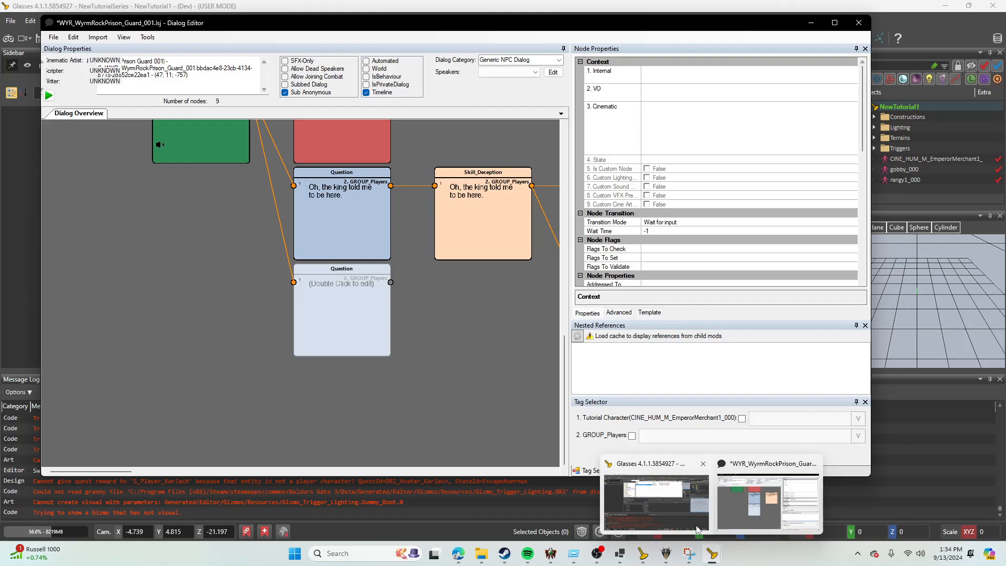
# Step: Open test.lsf in the TranslatedStringKey Editor and copy the handle of string 6, "What if I just kill you instead?"
pyautogui.click(712, 551)
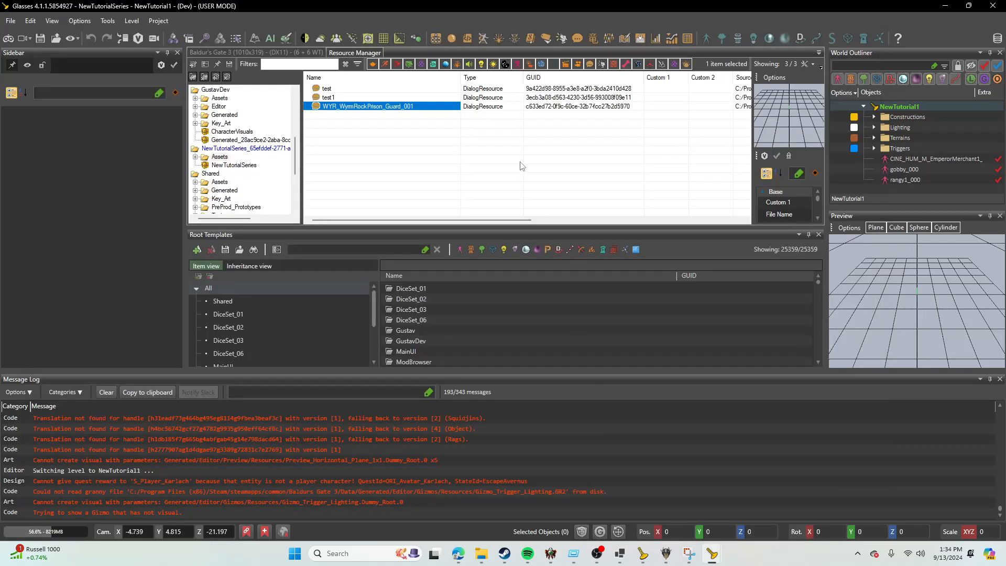
pyautogui.click(598, 40)
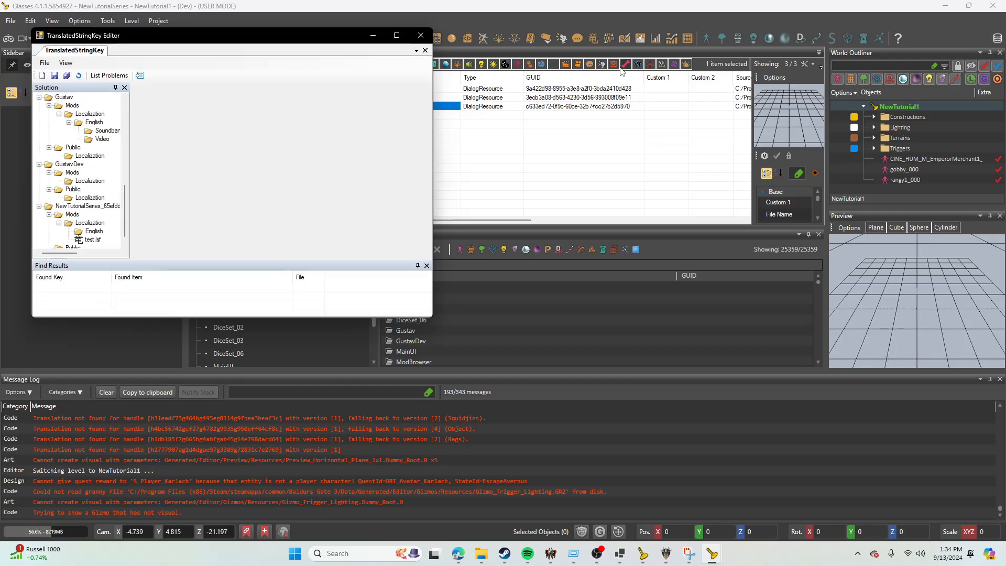
pyautogui.doubleClick(99, 241)
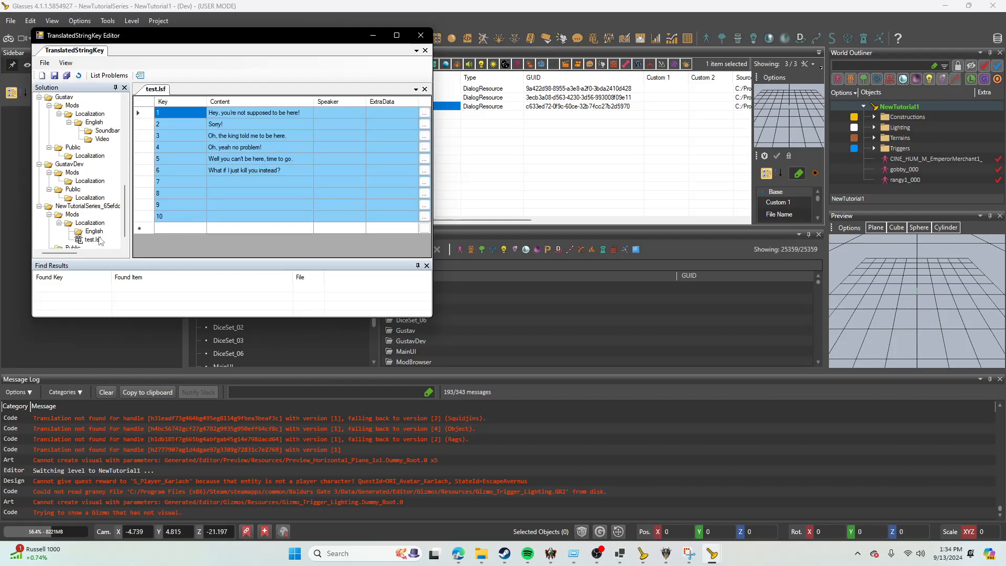
pyautogui.click(424, 170)
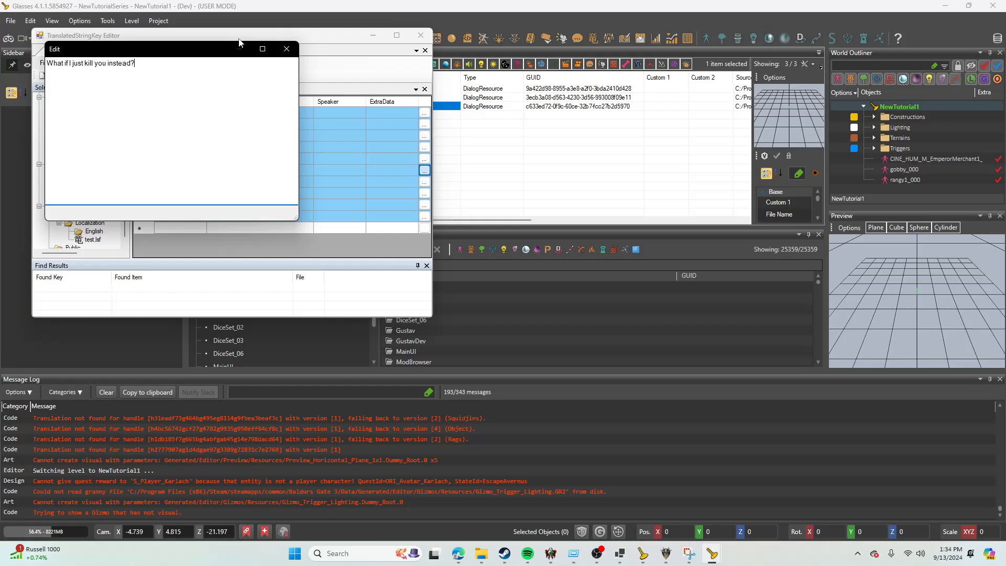
pyautogui.click(286, 49)
pyautogui.click(373, 35)
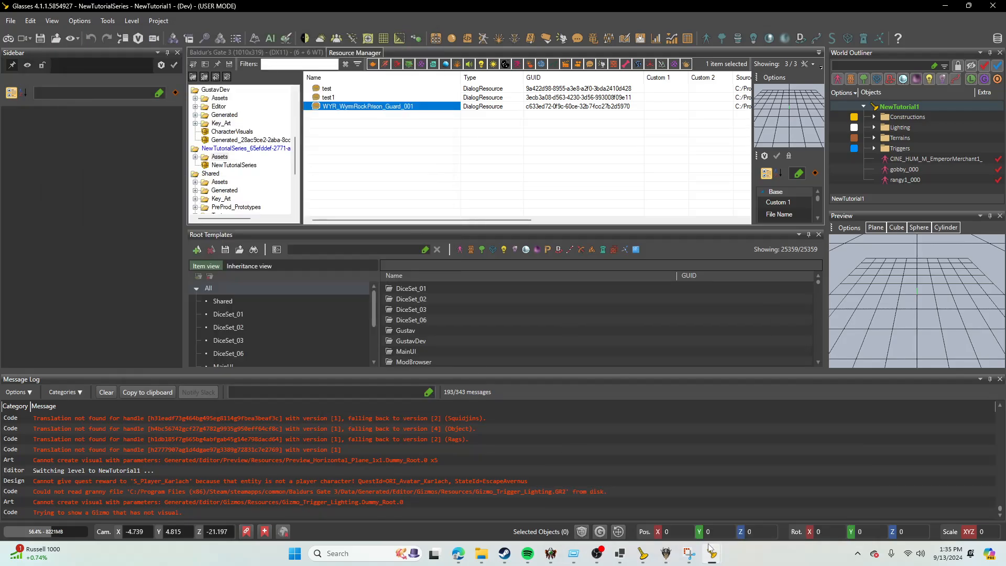
# Step: In the guard's dialog, set the new Question node's text to the copied handle ha8686c43g3d05g5f36g3253ge1c35e40f225 and recheck the entry
pyautogui.moveTo(711, 553)
pyautogui.click(712, 520)
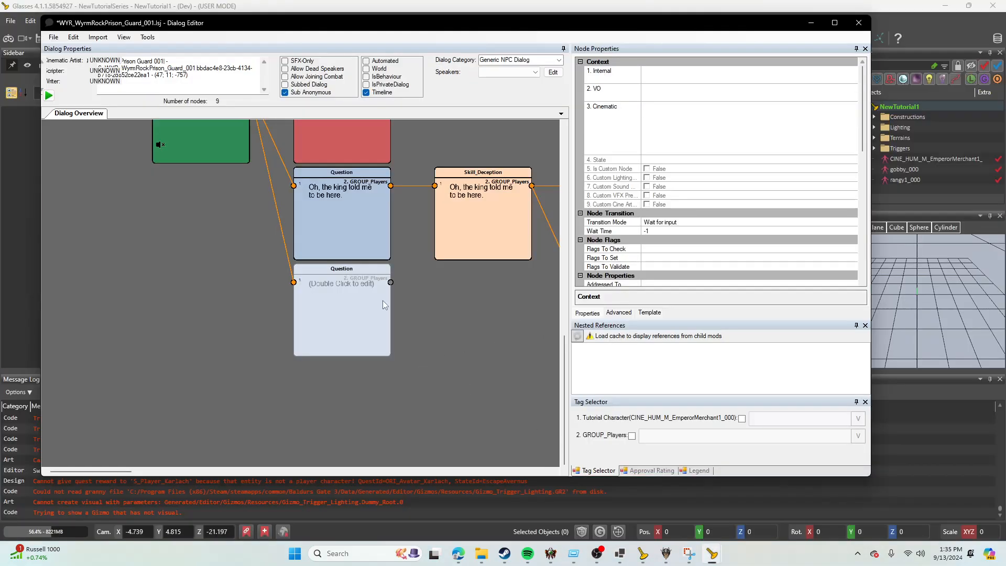
pyautogui.doubleClick(382, 300)
pyautogui.click(283, 281)
pyautogui.hotkey('ctrl', 'v')
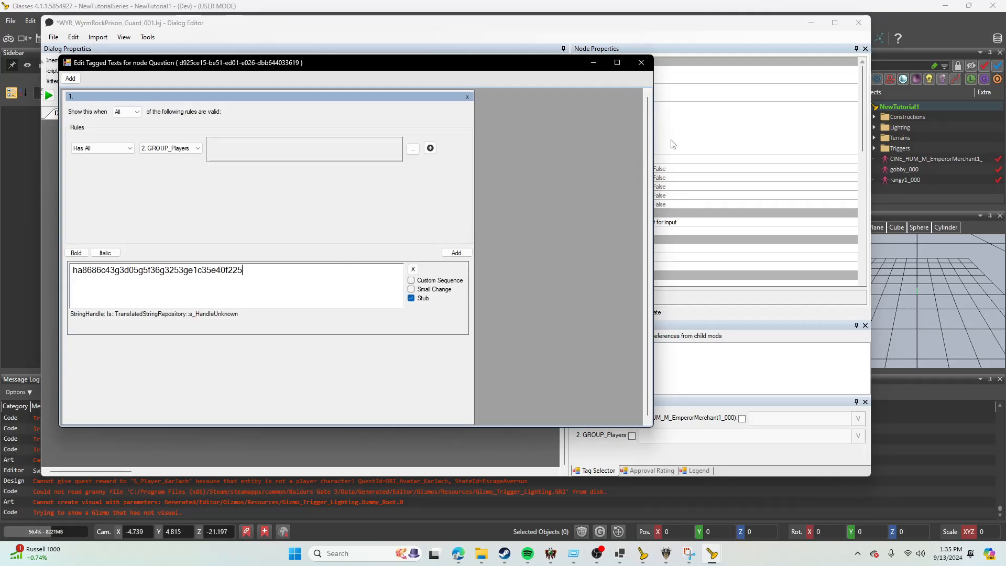
pyautogui.click(640, 64)
pyautogui.doubleClick(368, 316)
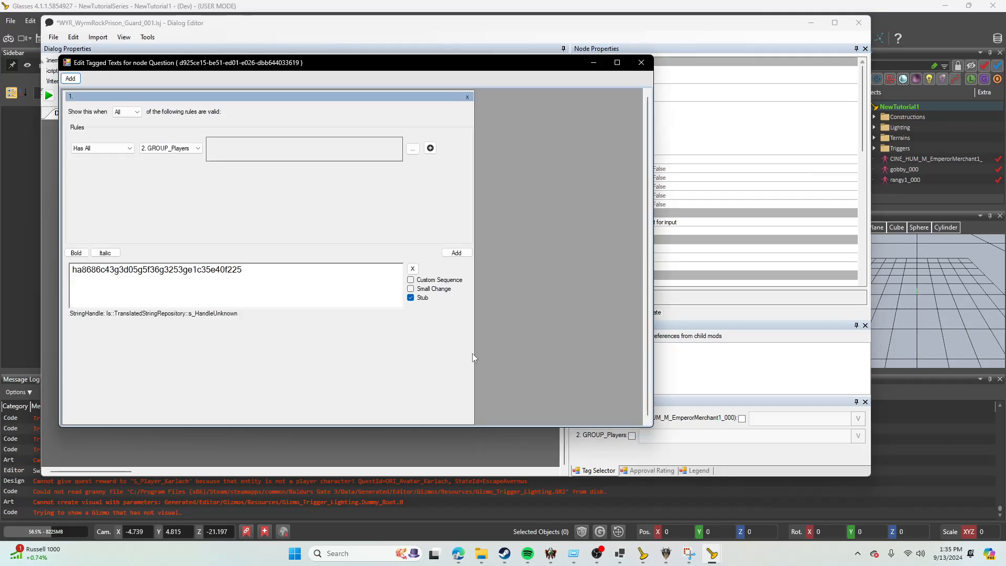
pyautogui.click(641, 62)
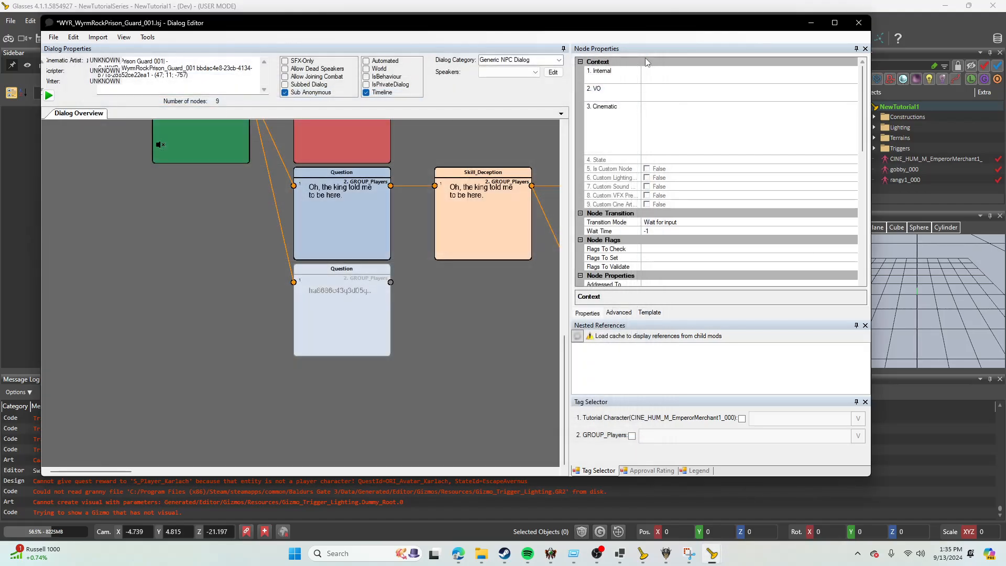
# Step: Return to test.lsf in the TranslatedStringKey Editor and check the text of string 6
pyautogui.click(527, 491)
pyautogui.moveTo(712, 559)
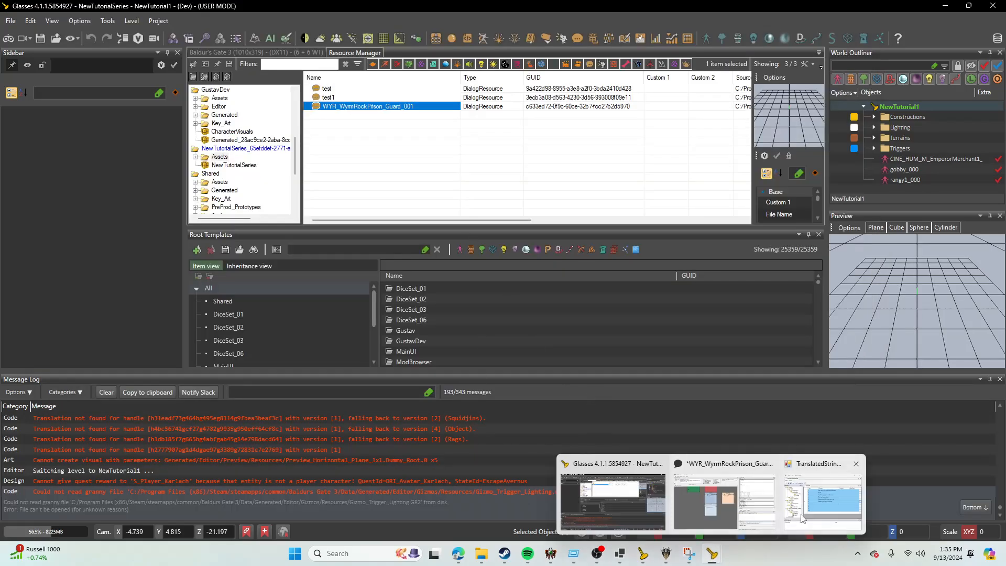
pyautogui.click(813, 511)
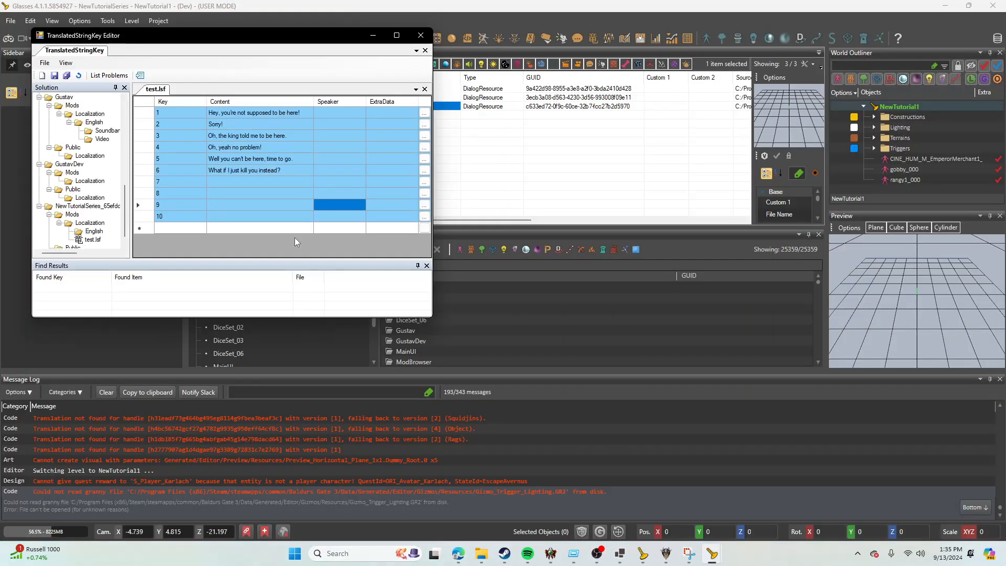
pyautogui.click(423, 170)
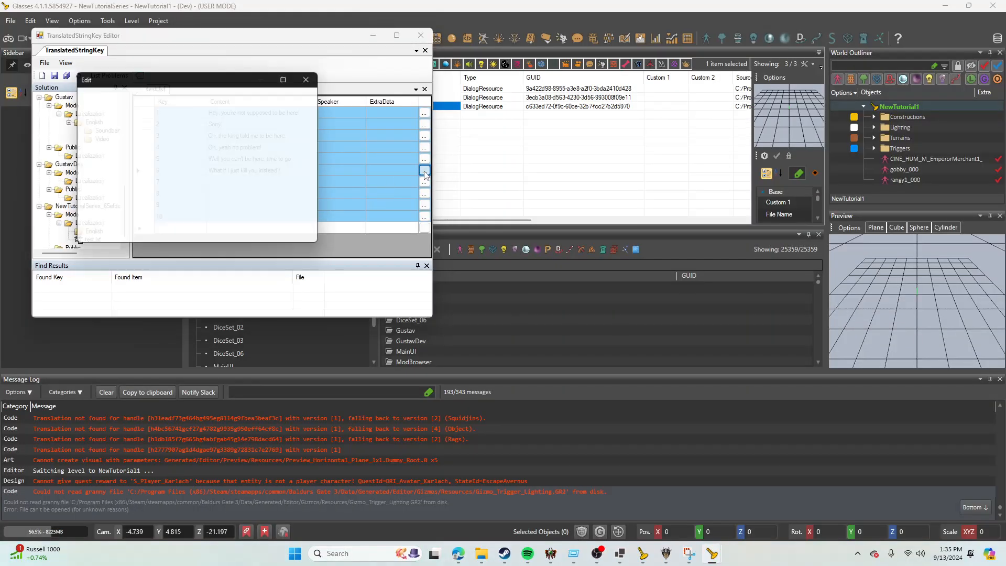
pyautogui.click(314, 76)
# Step: Back in the Dialog Editor, reopen the new Question node's tagged text to refresh it from the pasted handle, then deselect the node
pyautogui.moveTo(711, 553)
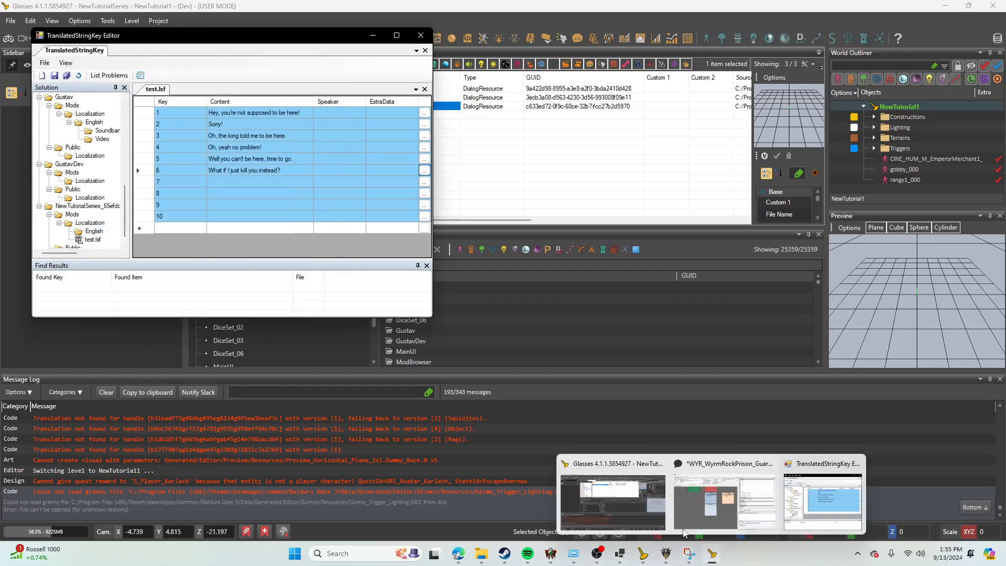
pyautogui.click(716, 511)
pyautogui.doubleClick(330, 302)
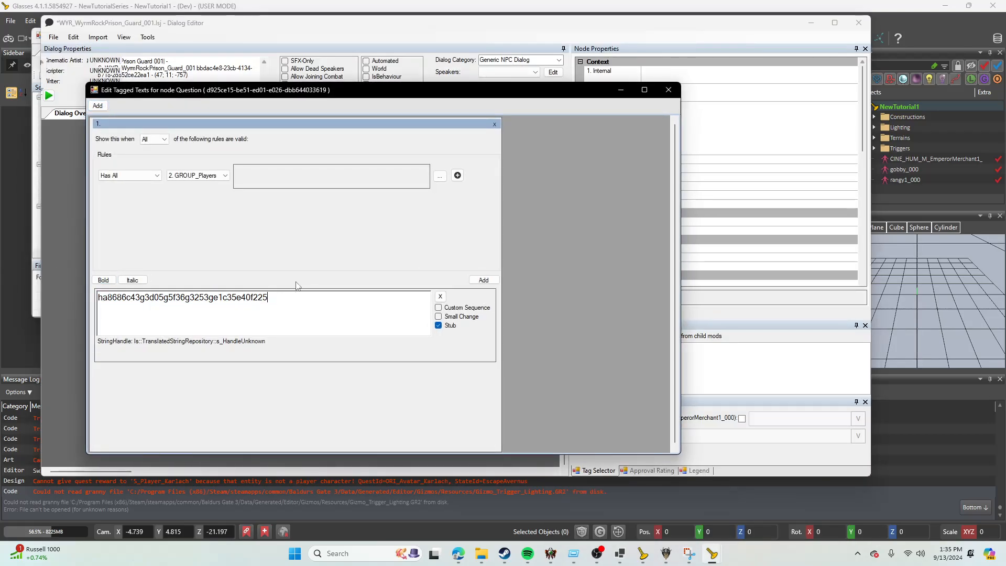
pyautogui.click(668, 90)
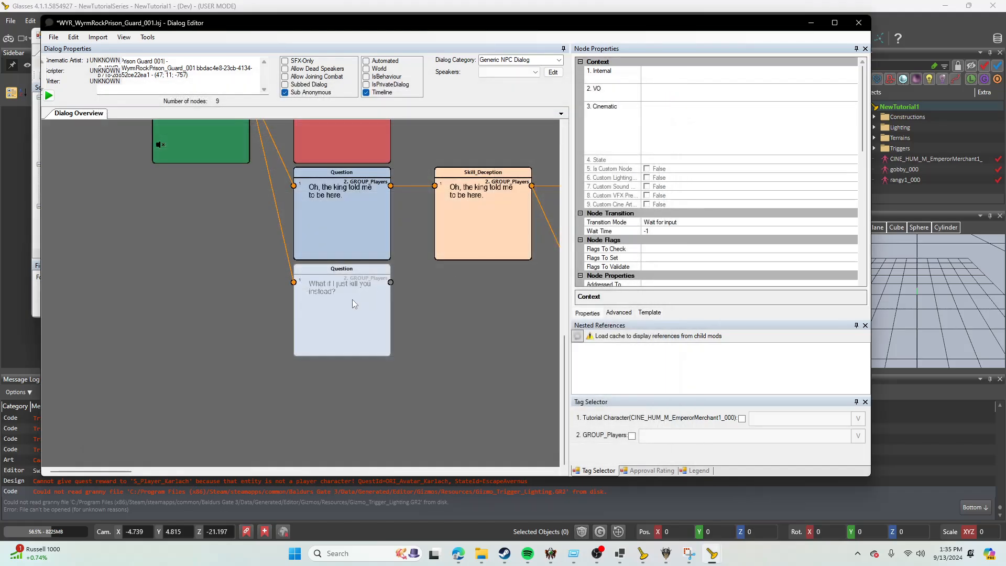
pyautogui.doubleClick(352, 300)
pyautogui.click(682, 104)
pyautogui.click(463, 335)
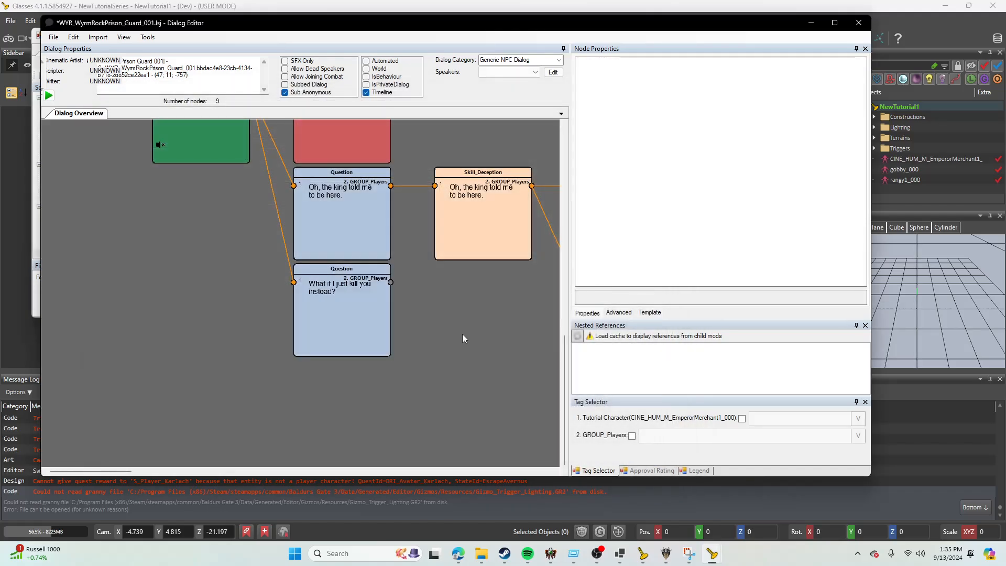
# Step: Make the "What if I just kill you instead?" question an End Node
pyautogui.moveTo(386, 317); pyautogui.dragTo(316, 343, button='middle')
pyautogui.click(316, 346)
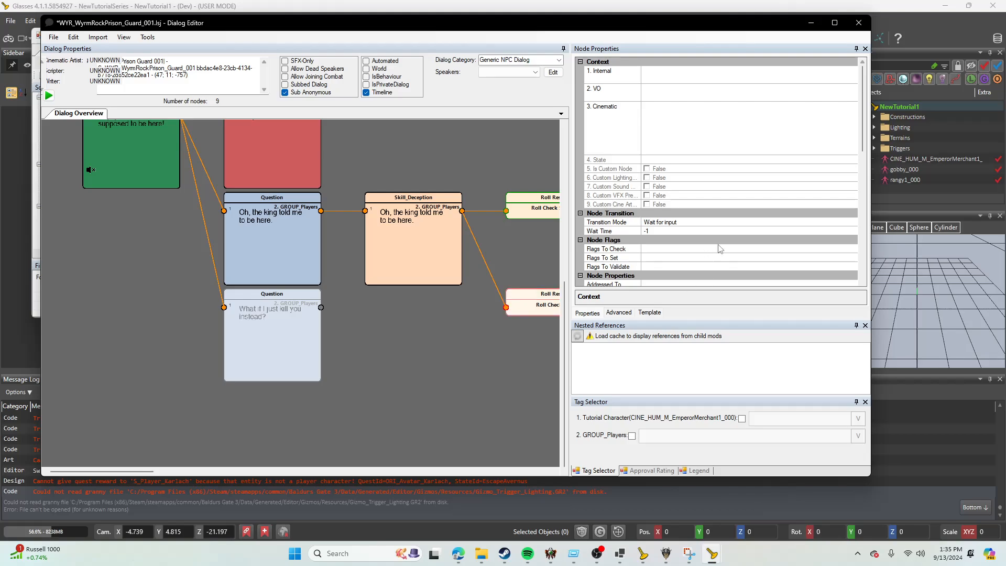
pyautogui.moveTo(862, 122); pyautogui.dragTo(868, 206)
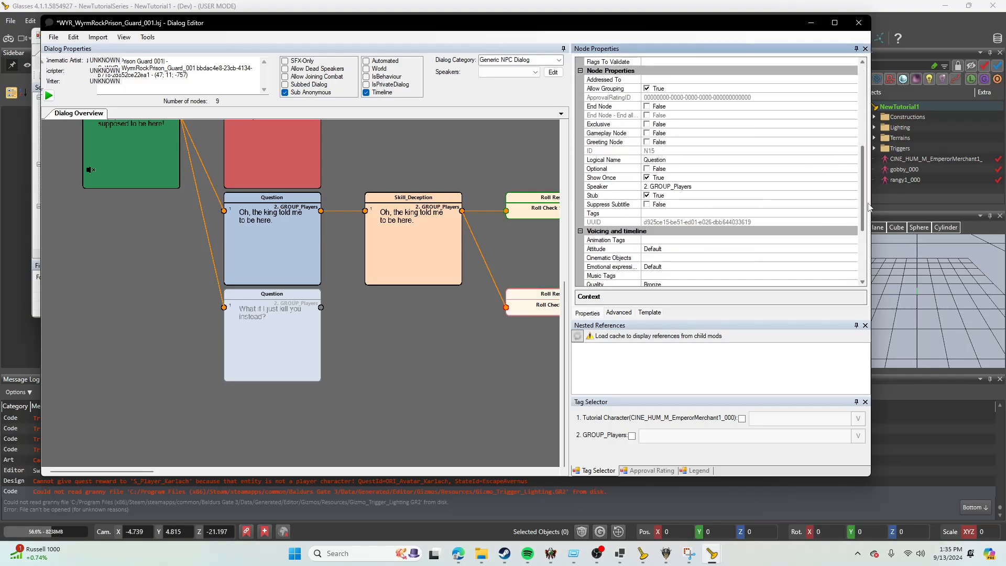
pyautogui.click(646, 106)
pyautogui.click(647, 107)
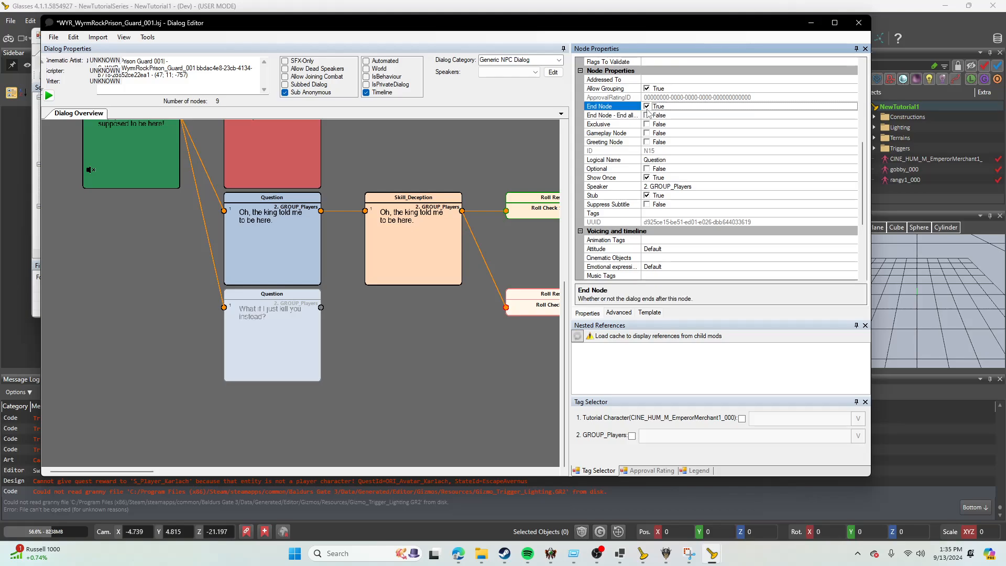
# Step: Add a custom Global flag FLO_GoblinFight with description 123 to the question's Flags To Set and enable it
pyautogui.moveTo(862, 187); pyautogui.dragTo(851, 109)
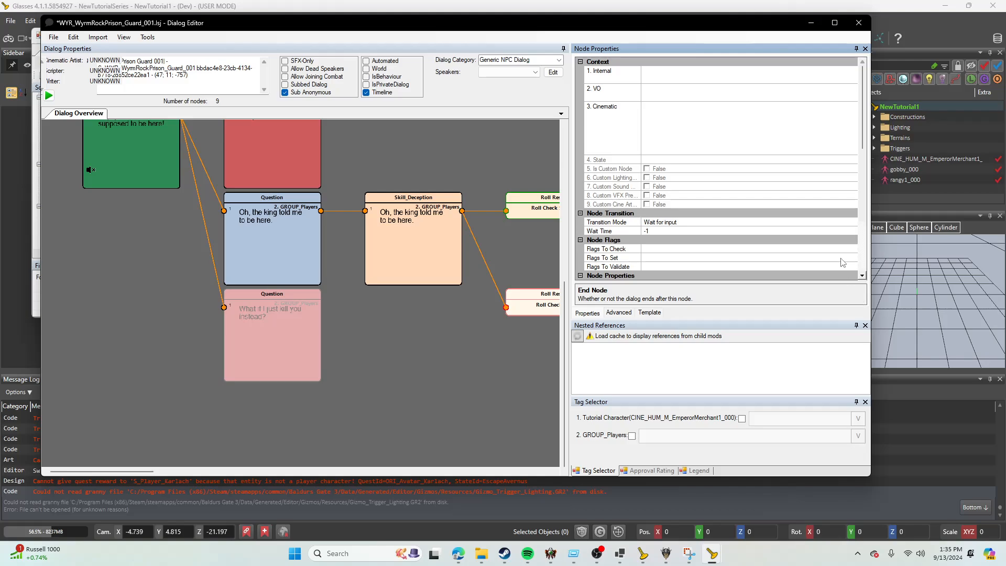
pyautogui.click(661, 258)
pyautogui.click(650, 272)
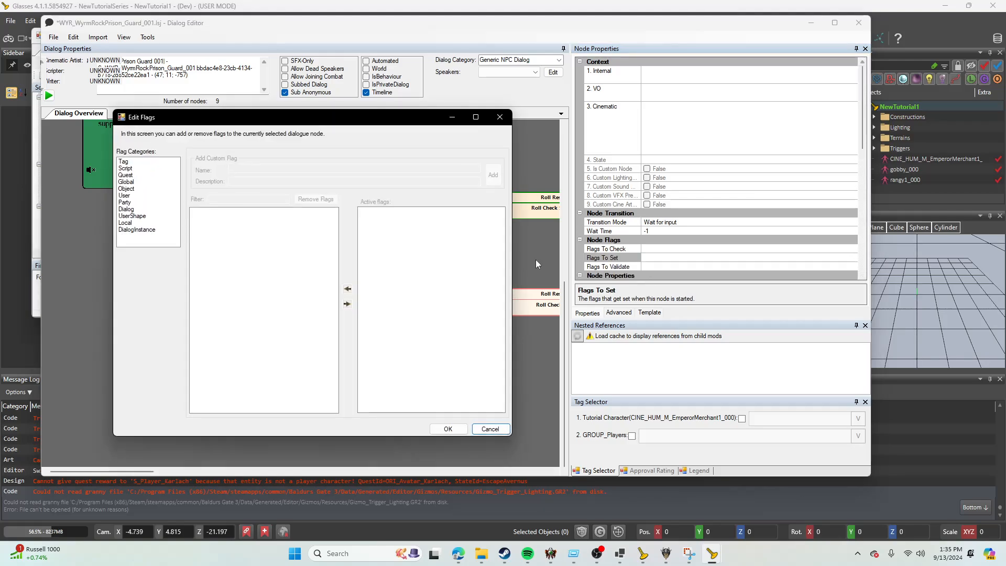
pyautogui.click(126, 182)
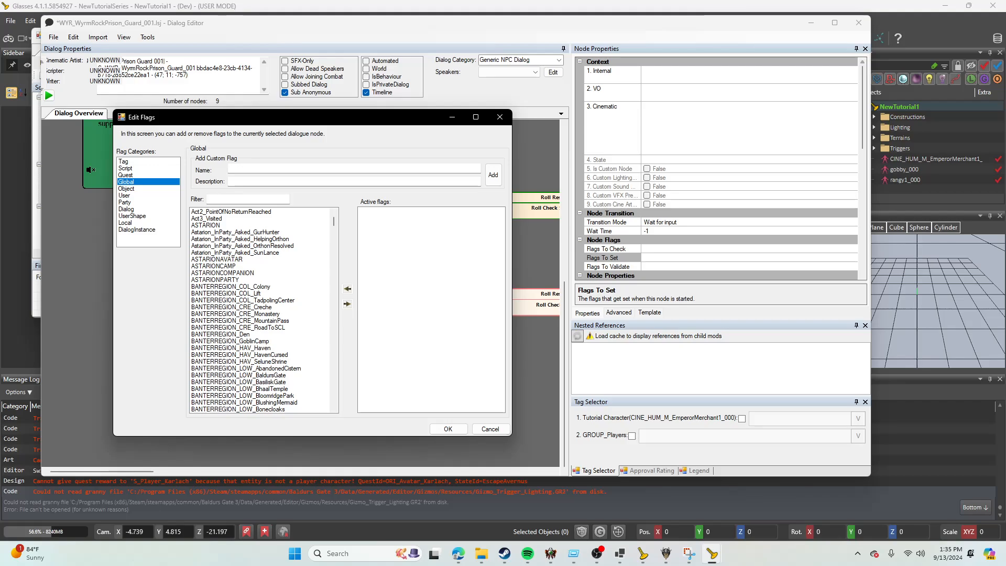
pyautogui.click(277, 169)
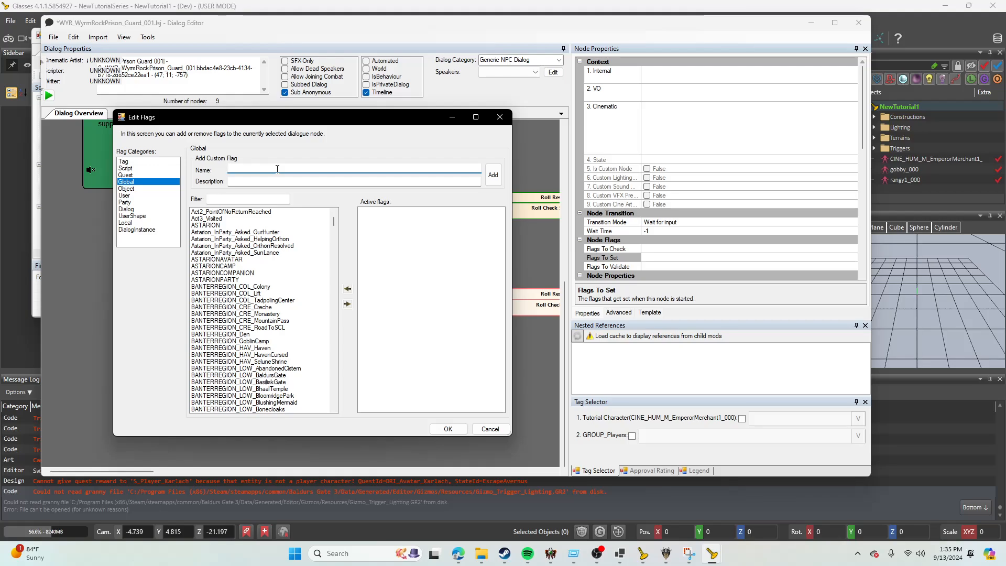
pyautogui.write('FLO_GoblinFight')
pyautogui.click(306, 179)
pyautogui.write('123')
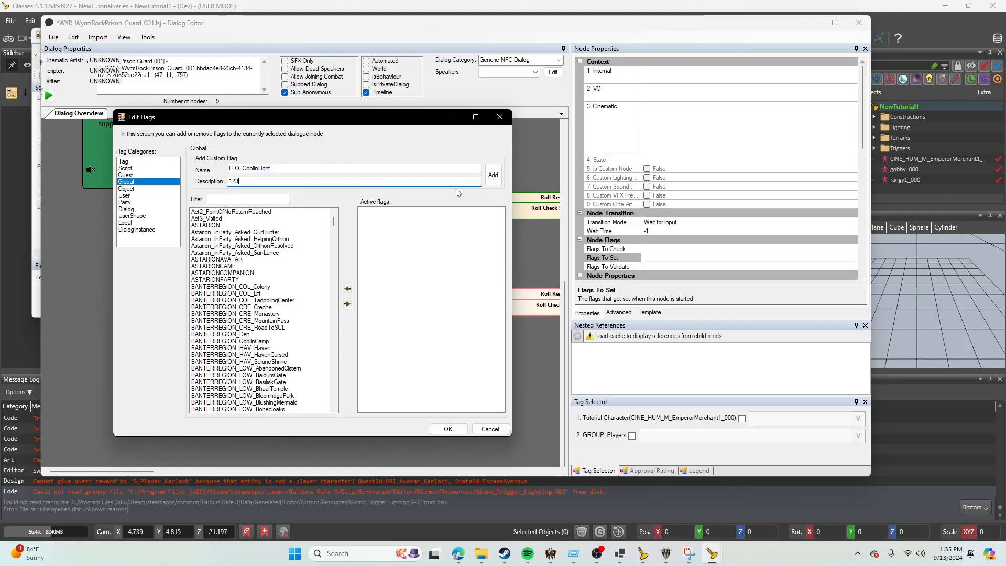
pyautogui.click(492, 176)
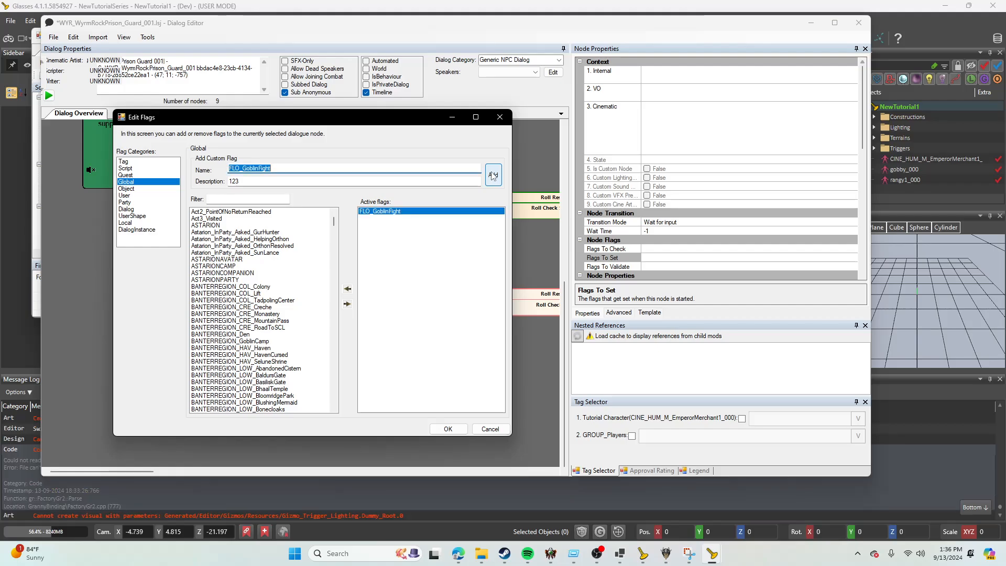
pyautogui.click(447, 429)
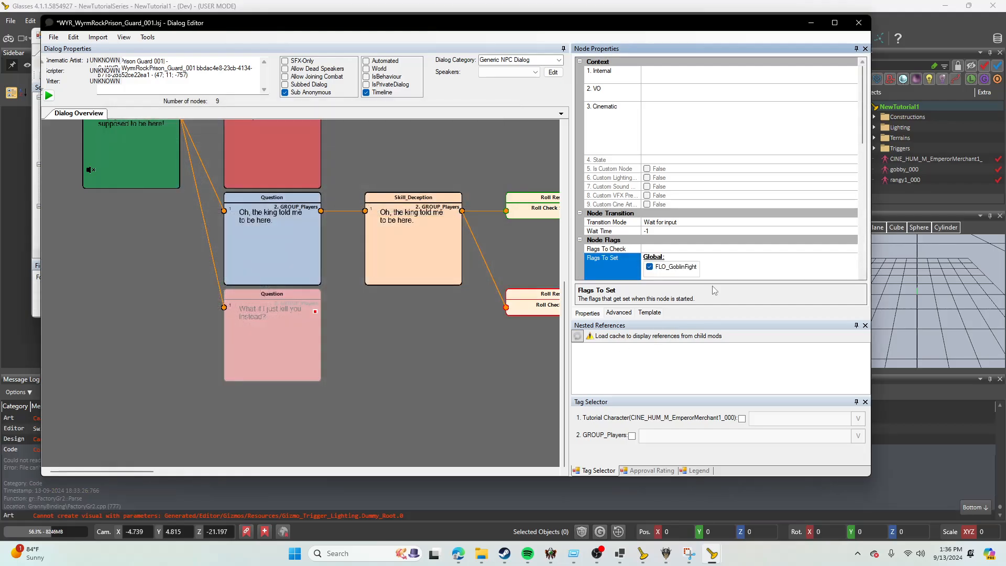
pyautogui.click(650, 267)
pyautogui.click(375, 388)
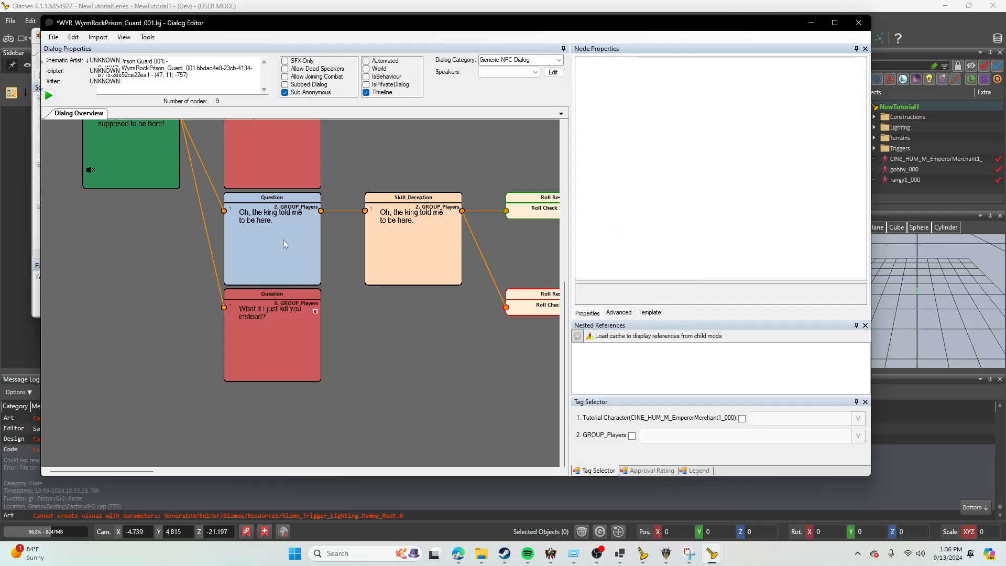
# Step: Save the prison guard dialog and close both the Dialog Editor and the TranslatedStringKey Editor
pyautogui.click(54, 37)
pyautogui.moveTo(105, 80)
pyautogui.click(170, 81)
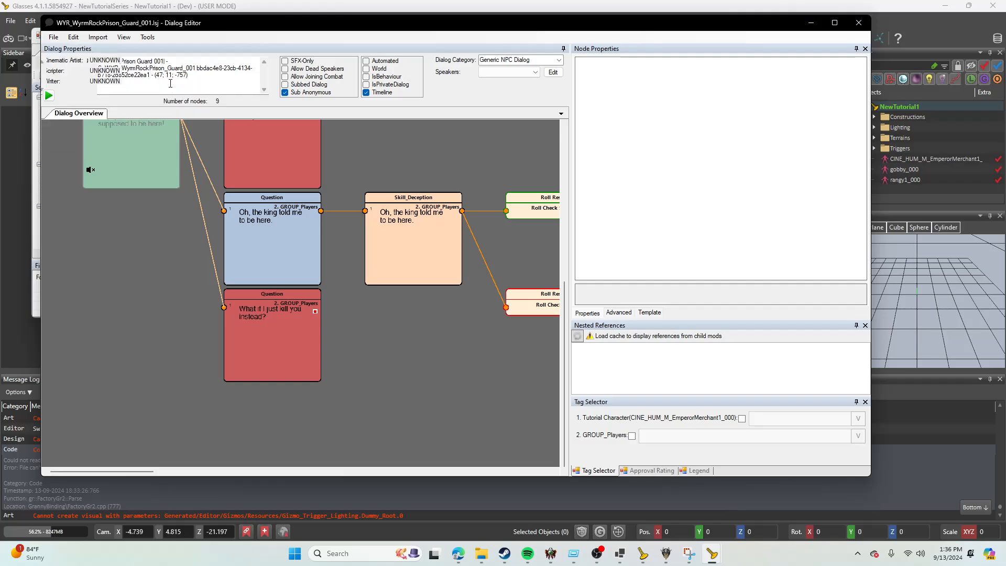
pyautogui.click(858, 23)
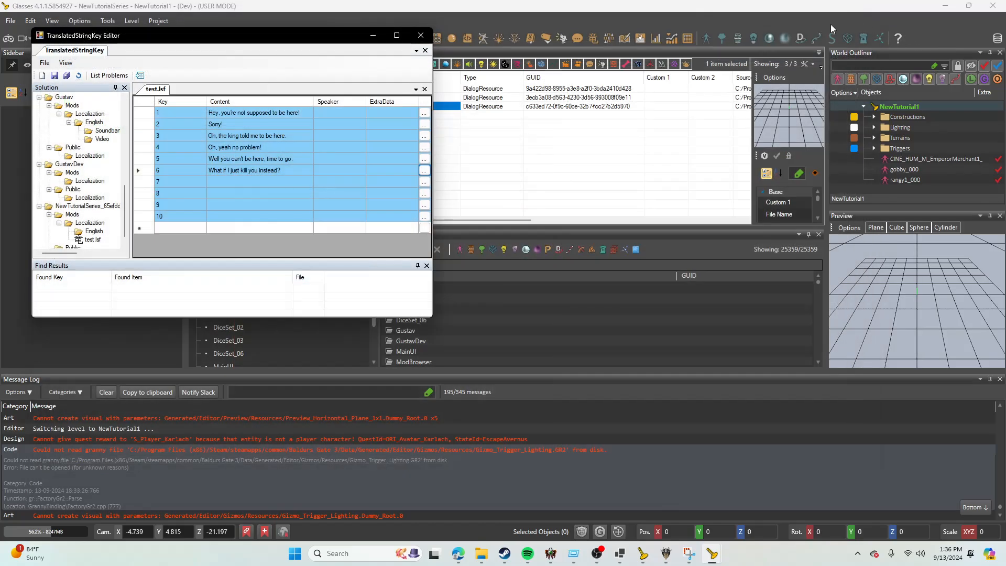
pyautogui.click(419, 36)
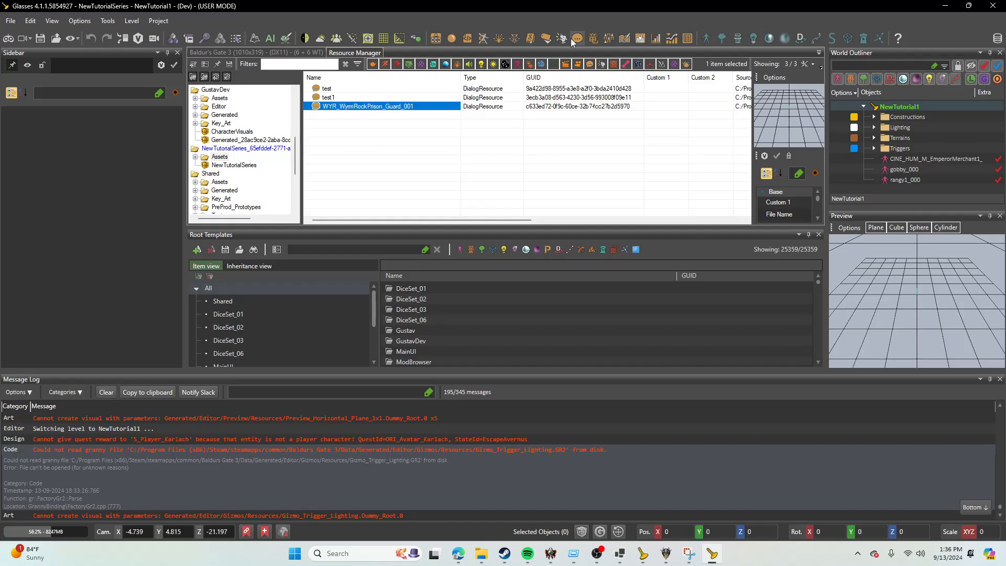
# Step: Open the Story Editor and generate definitions, build and reload the story
pyautogui.click(528, 38)
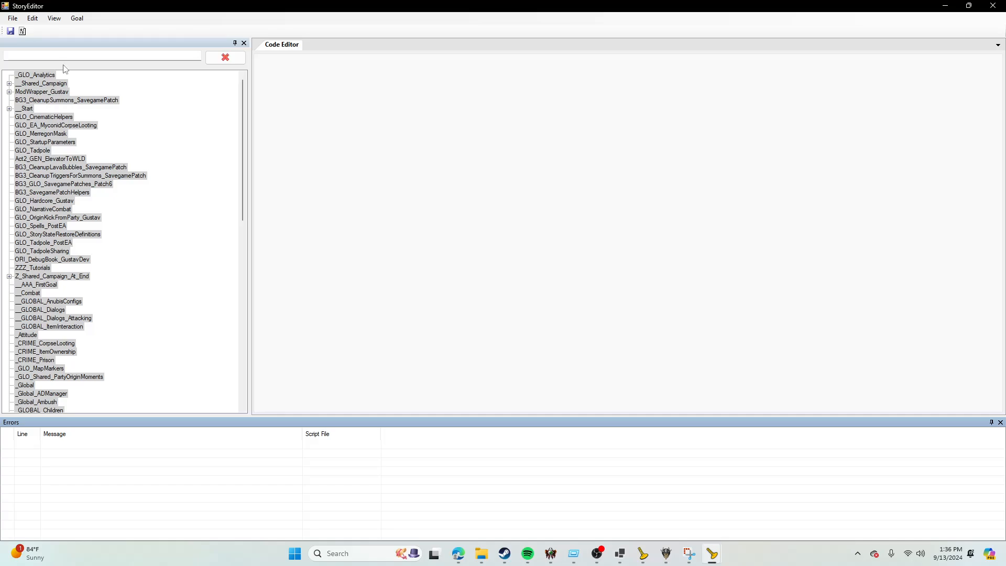
pyautogui.click(12, 20)
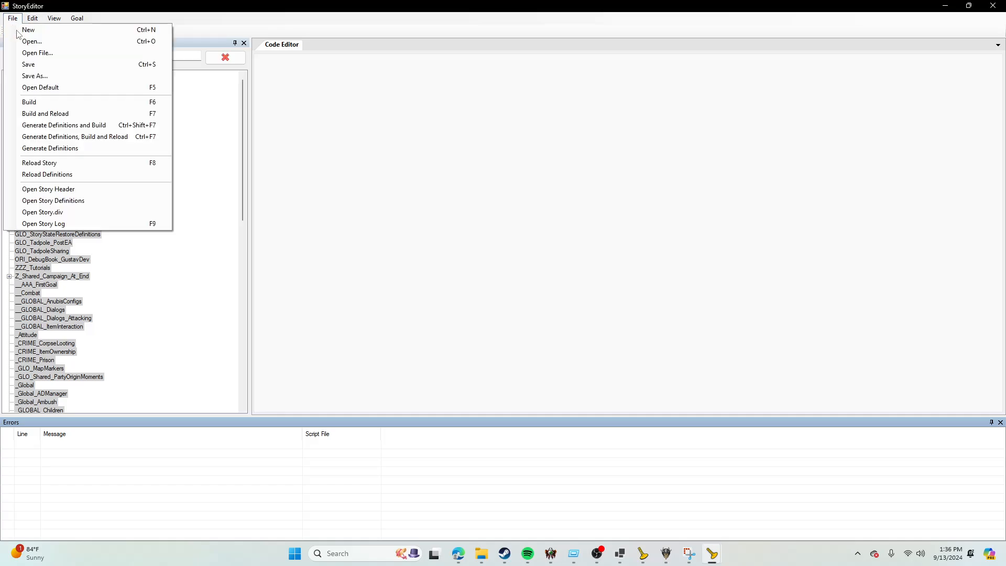
pyautogui.click(58, 137)
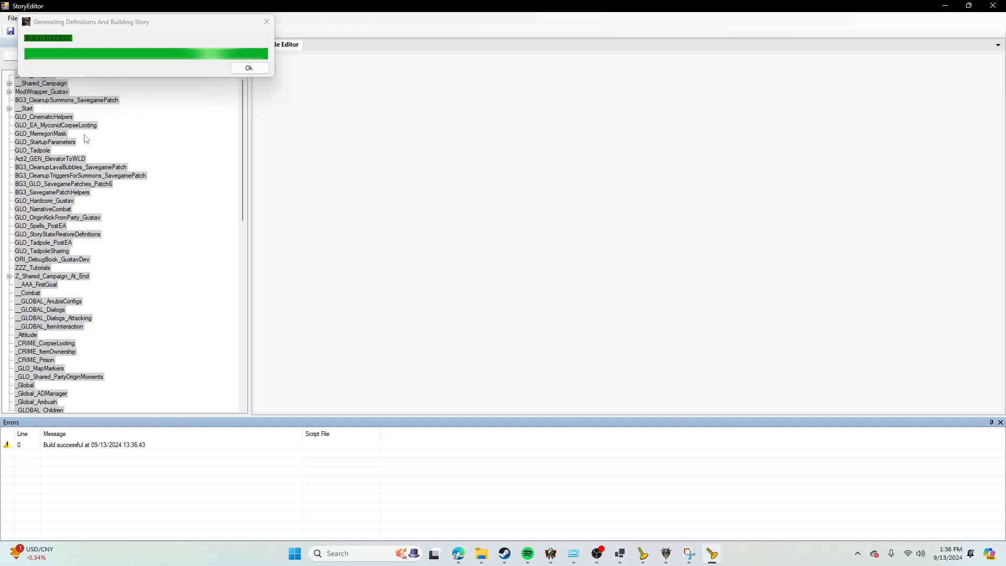
pyautogui.click(249, 68)
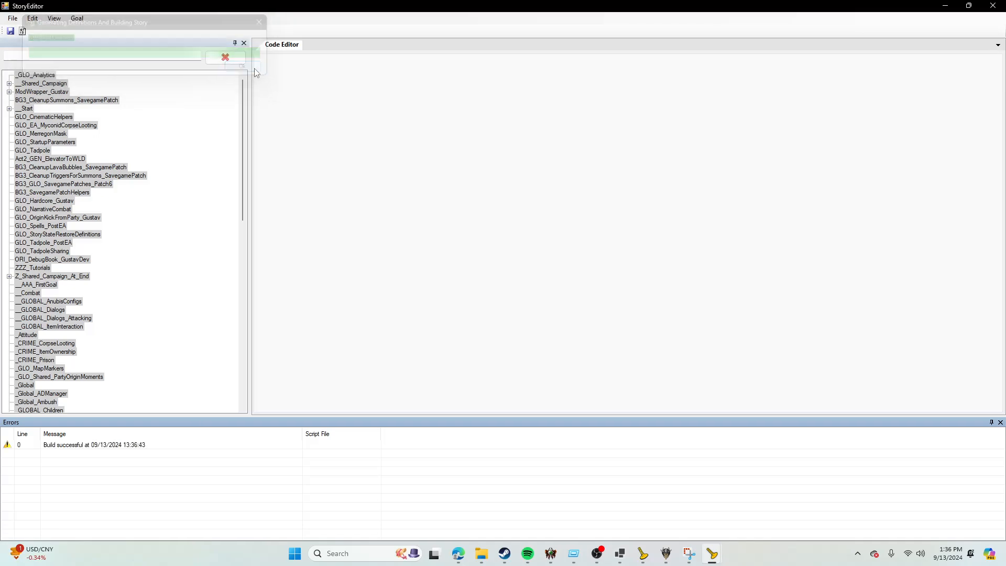
# Step: Create a new script named FLO_Goblinfight in the NewTutorialSeries mod
pyautogui.click(9, 108)
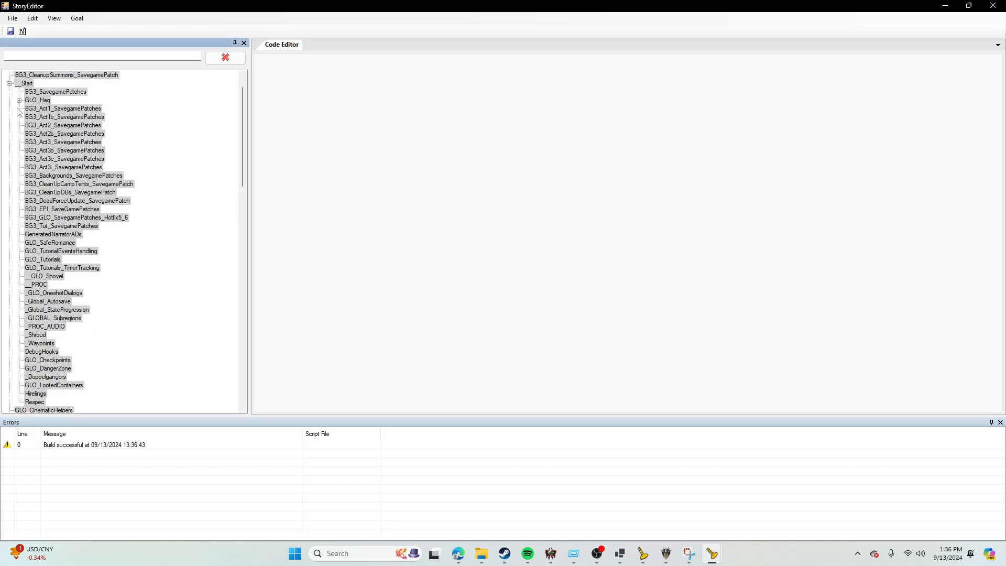
pyautogui.rightClick(28, 84)
pyautogui.click(53, 94)
pyautogui.write('FLO_')
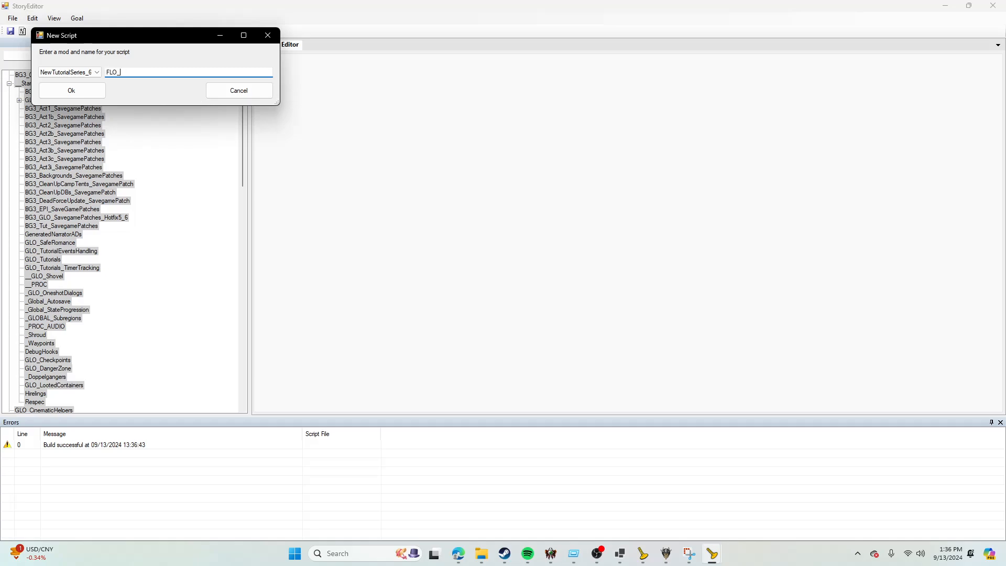
pyautogui.write('Goblinfight')
pyautogui.click(73, 91)
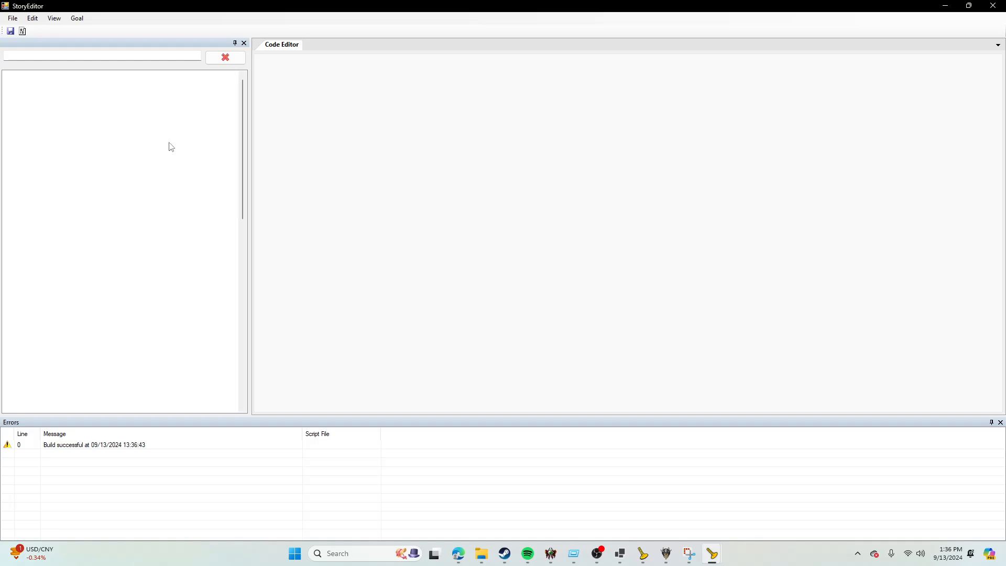
# Step: Move the FLO_Goblinfight script under the __Start goal and expand that goal
pyautogui.moveTo(242, 154); pyautogui.dragTo(245, 340)
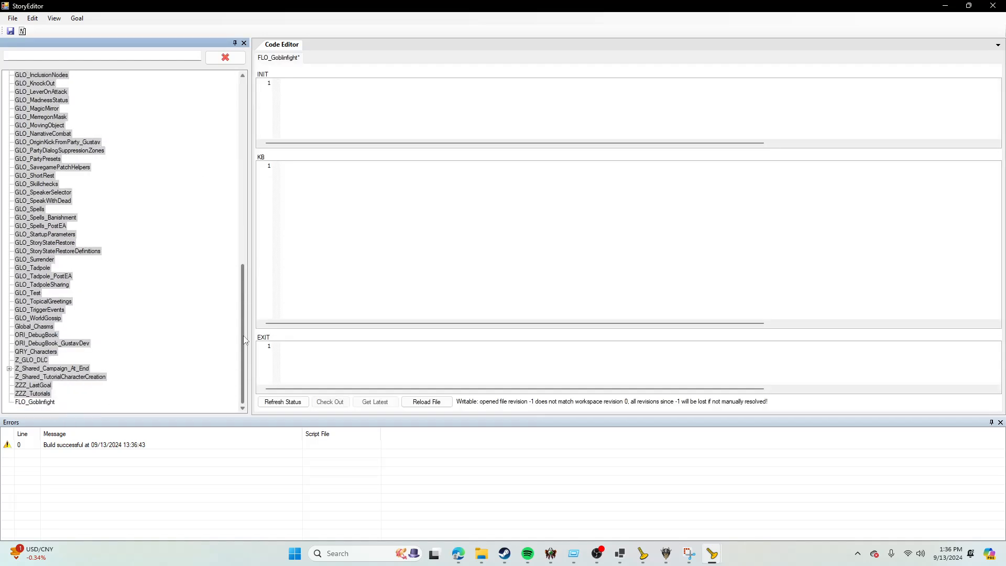
pyautogui.scroll(18, 168, 357)
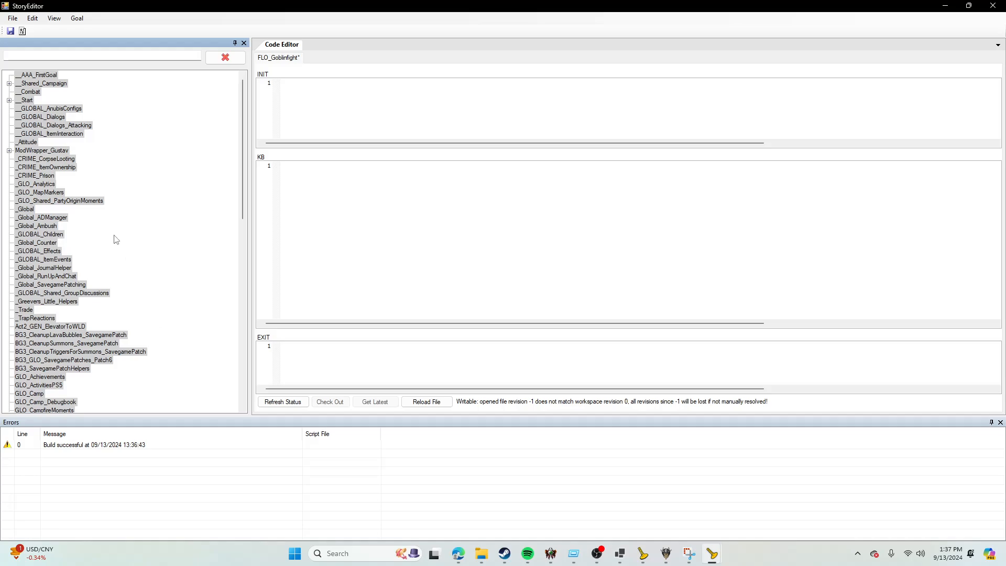
pyautogui.scroll(-15, 117, 239)
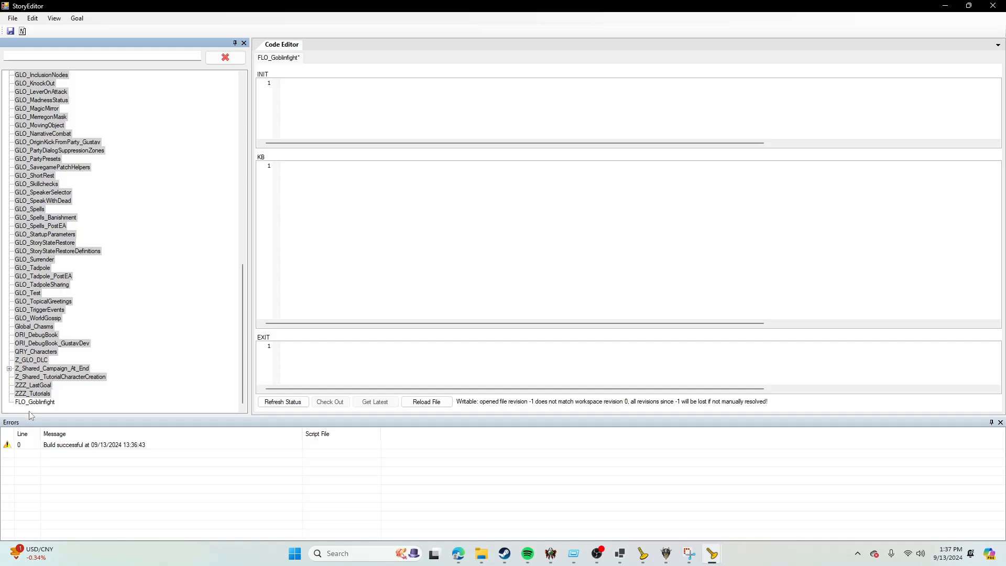
pyautogui.scroll(5, 128, 84)
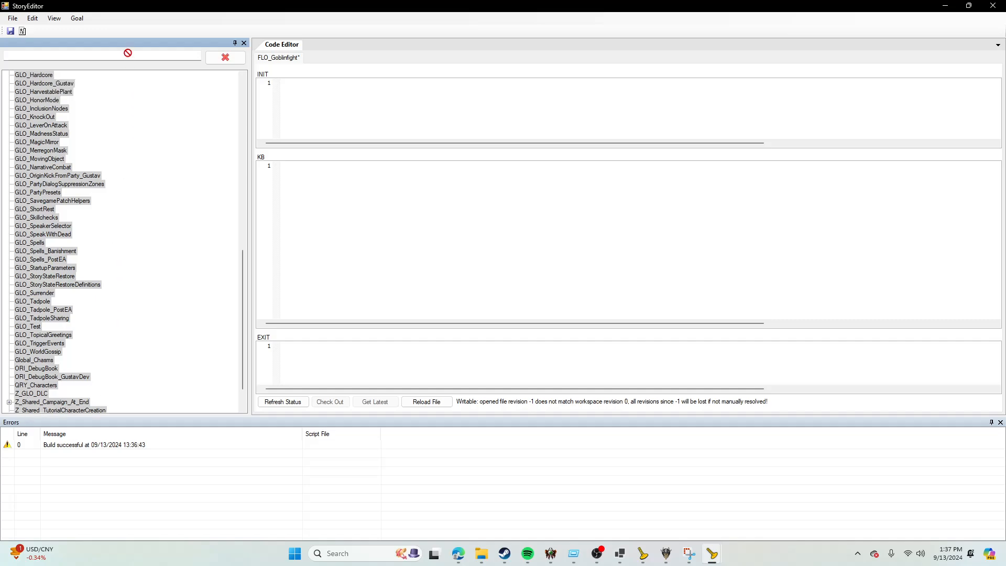
pyautogui.scroll(11, 125, 76)
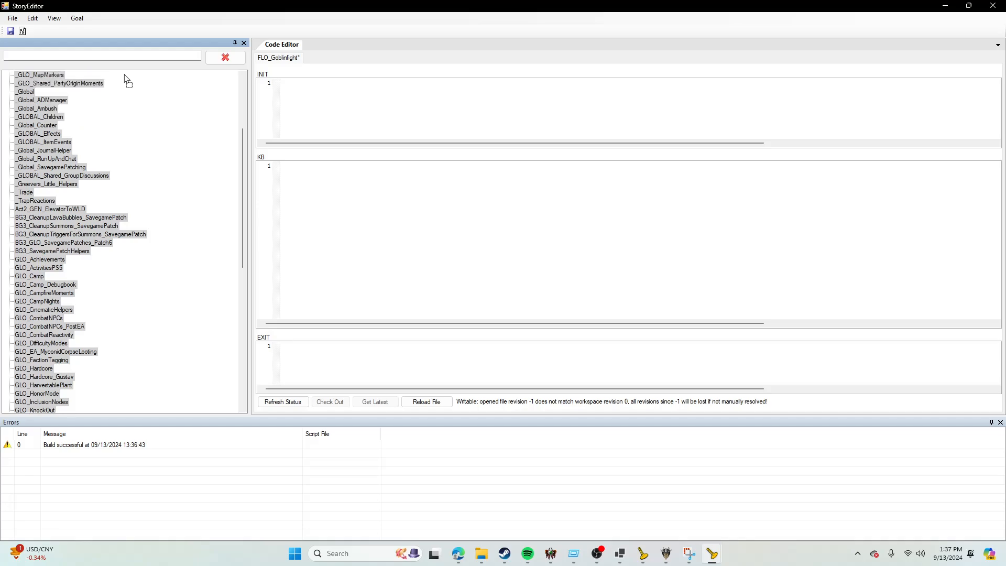
pyautogui.moveTo(125, 74); pyautogui.dragTo(23, 100)
pyautogui.click(8, 100)
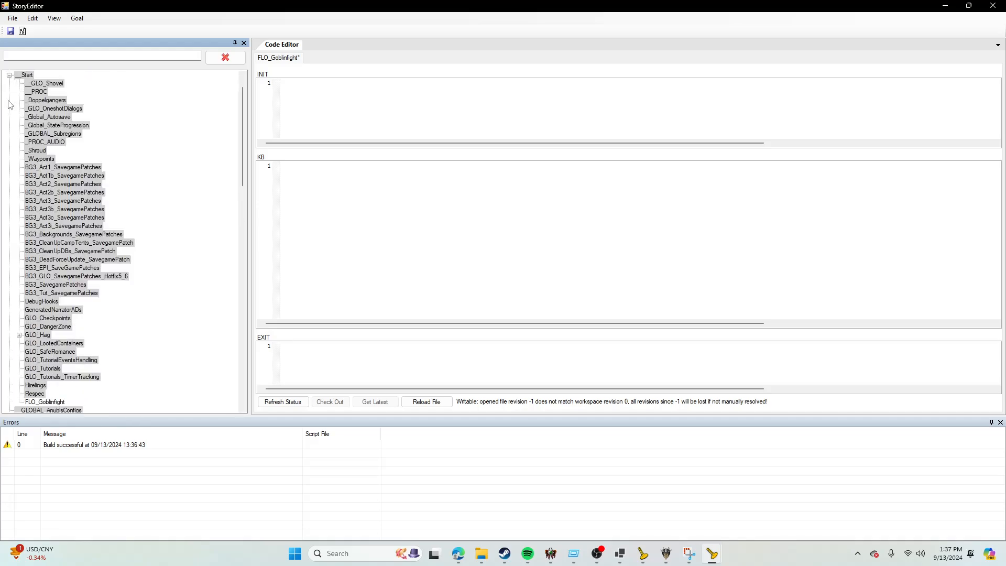
pyautogui.click(22, 77)
# Step: In the INIT section of FLO_Goblinfight, add DB_Gobbies entries for the CHARACTER objects gobby_000 and rangy1_000
pyautogui.click(51, 402)
pyautogui.click(398, 108)
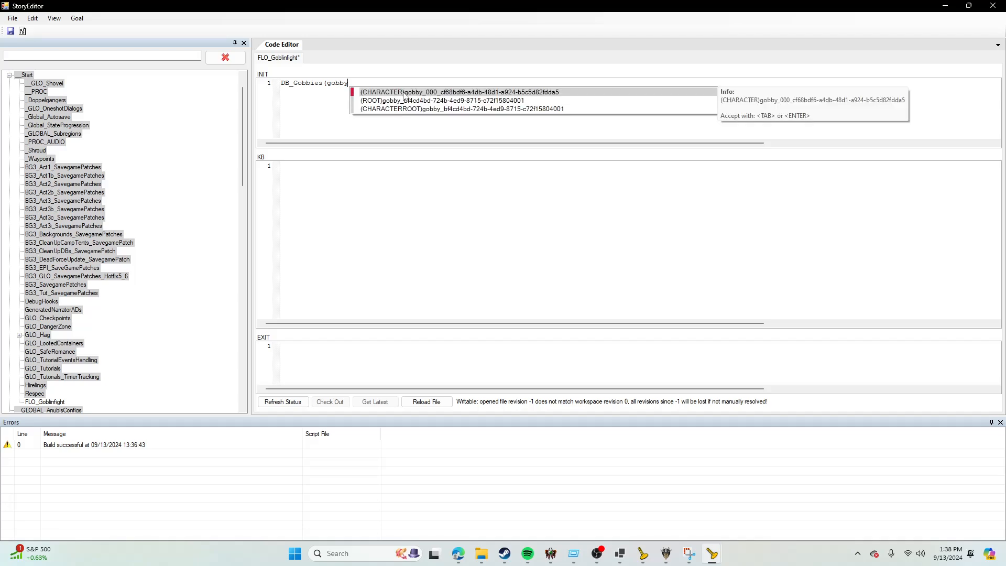
pyautogui.doubleClick(405, 93)
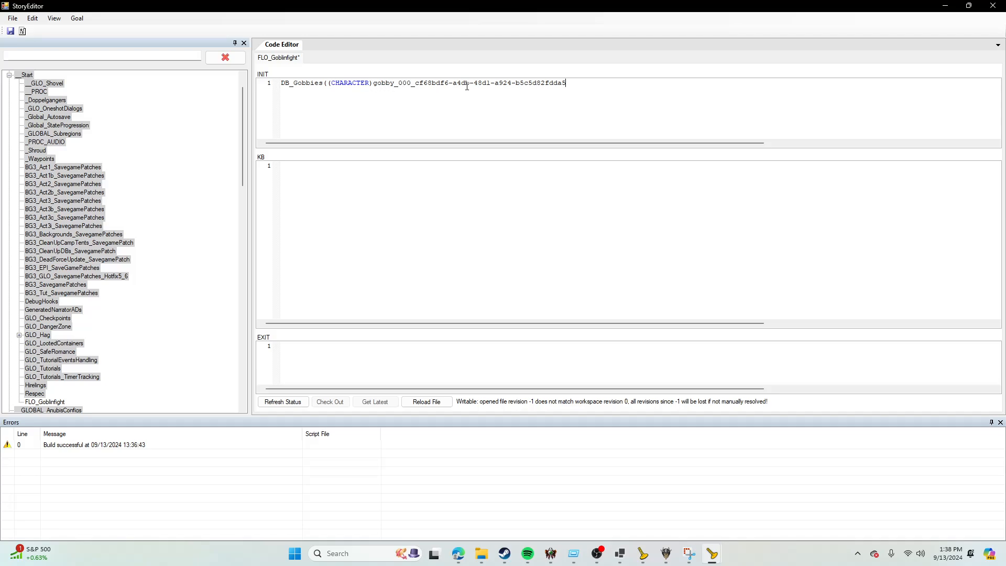
pyautogui.write('); ')
pyautogui.write('DB_Gobbies')
pyautogui.write('(')
pyautogui.write('rangy')
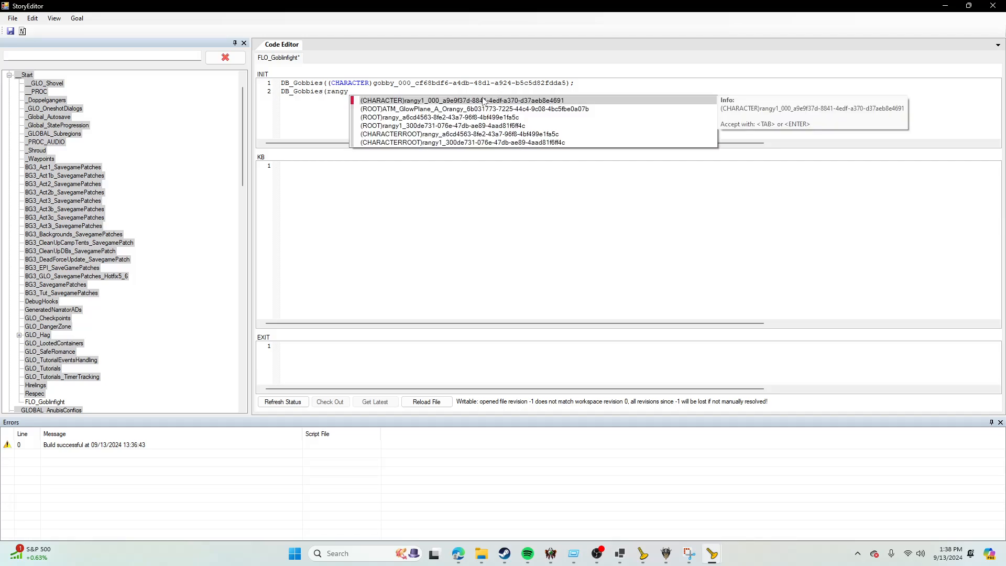
pyautogui.doubleClick(483, 98)
pyautogui.write(';')
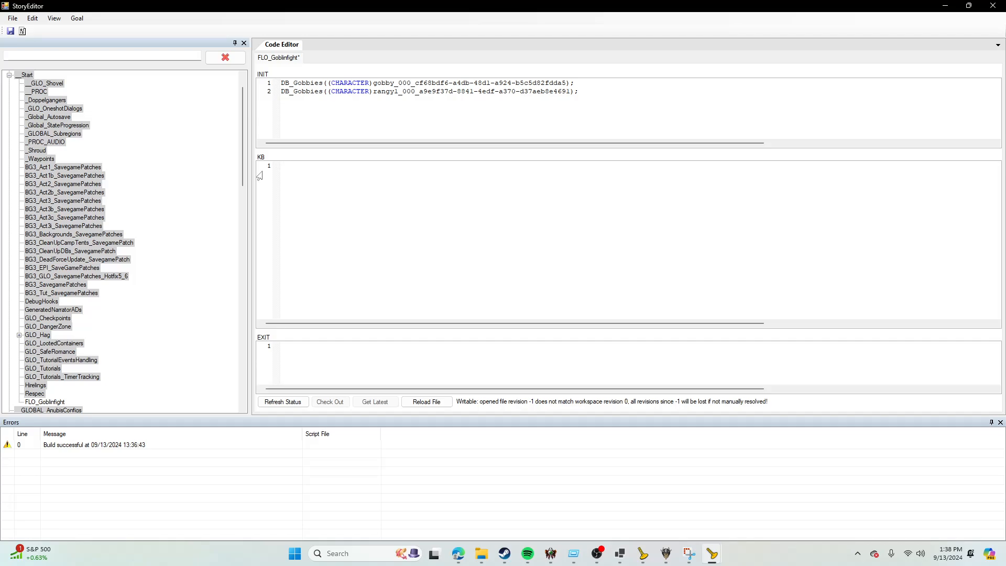
# Step: Start an IF rule in the KB section with the FlagSet event as its trigger
pyautogui.write('IF')
pyautogui.write('lag')
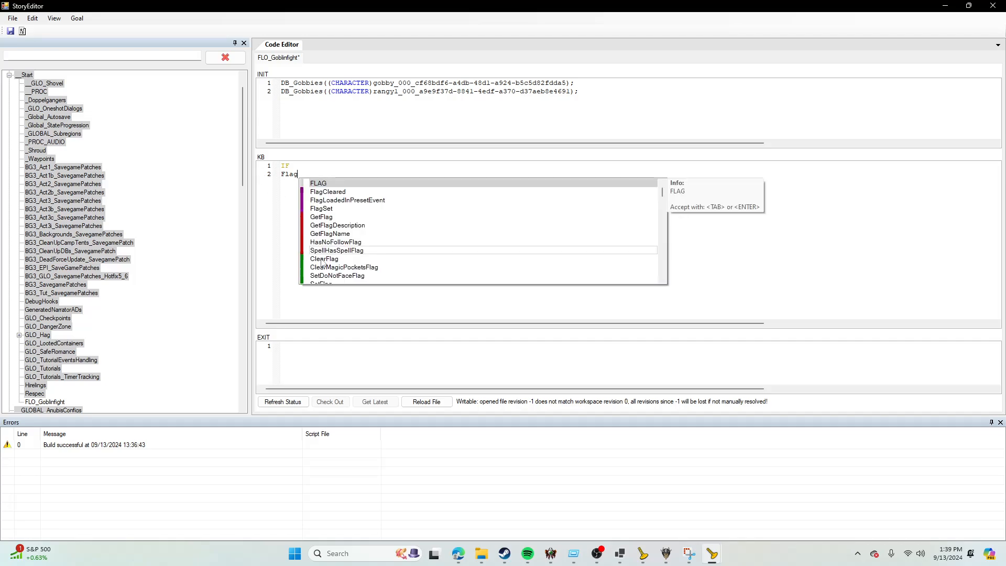
pyautogui.scroll(-3, 304, 279)
pyautogui.scroll(-3, 304, 278)
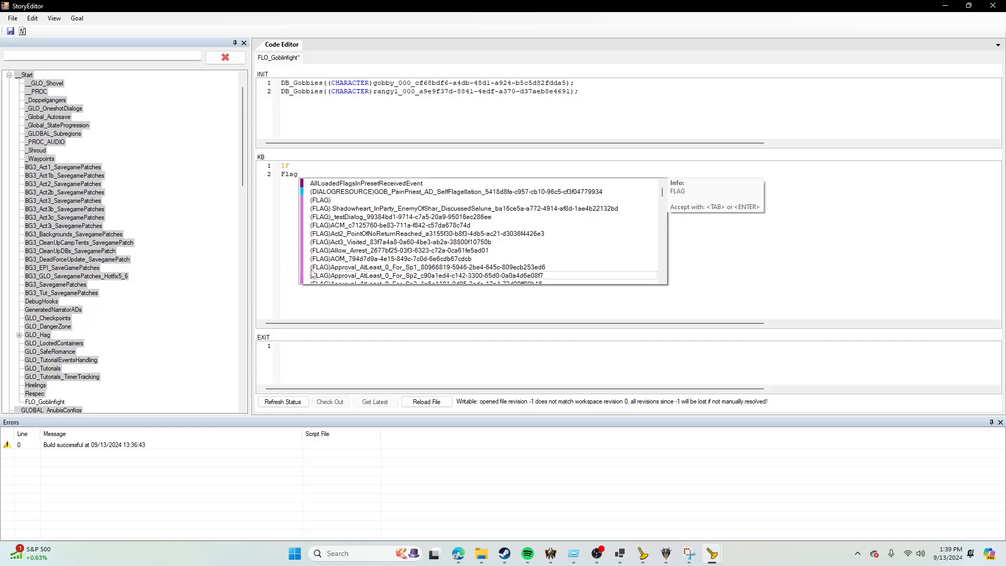
pyautogui.scroll(5, 341, 216)
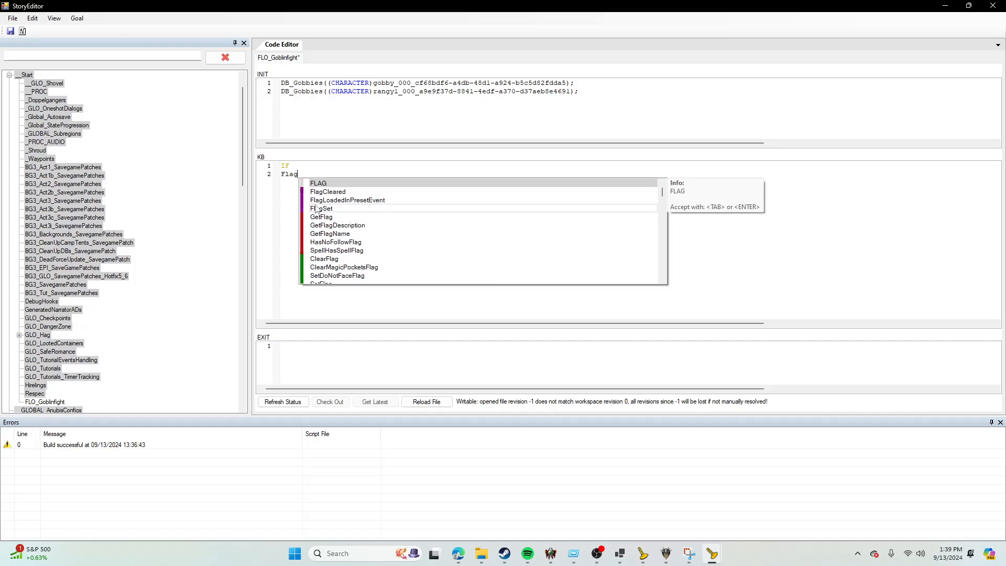
pyautogui.click(348, 208)
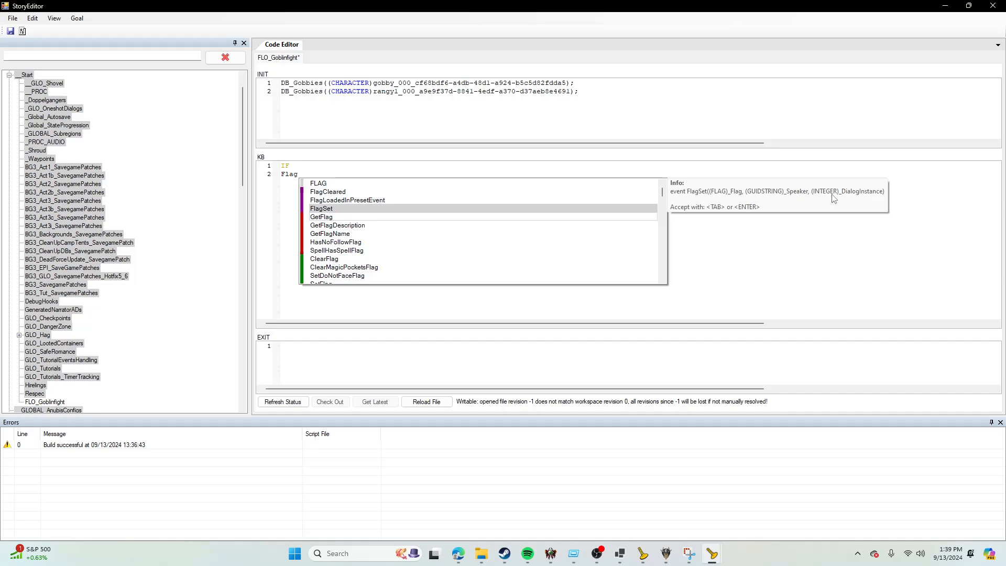
pyautogui.doubleClick(422, 207)
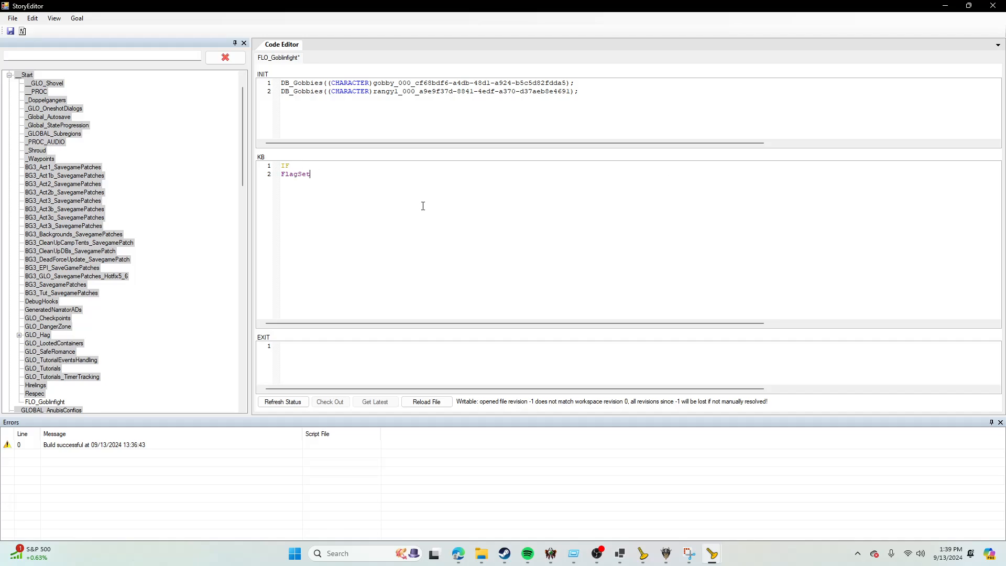
# Step: Complete the FlagSet arguments with the FLO_GoblinFight flag, _speaker and _dialog
pyautogui.write('(')
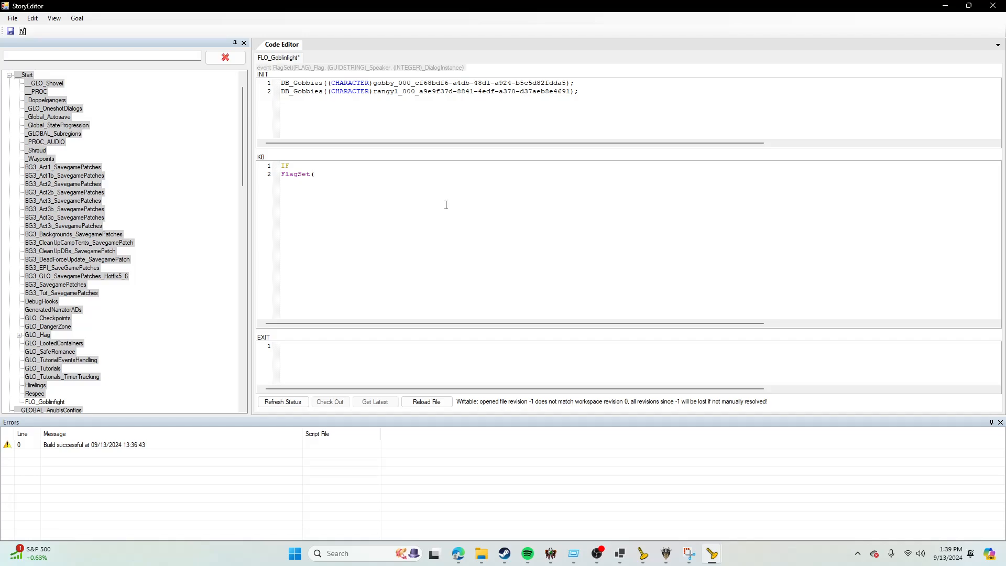
pyautogui.write('FLO')
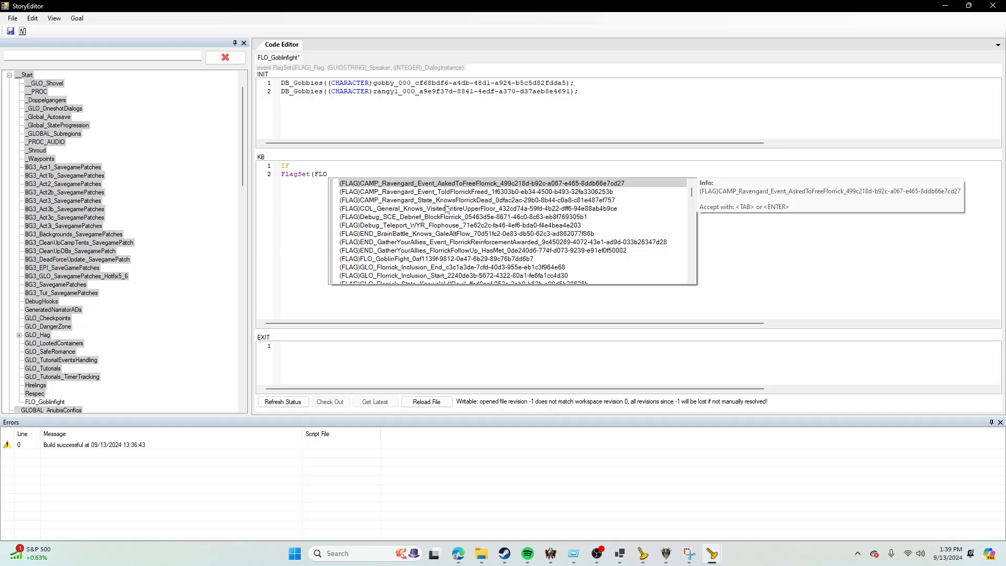
pyautogui.scroll(-3, 447, 210)
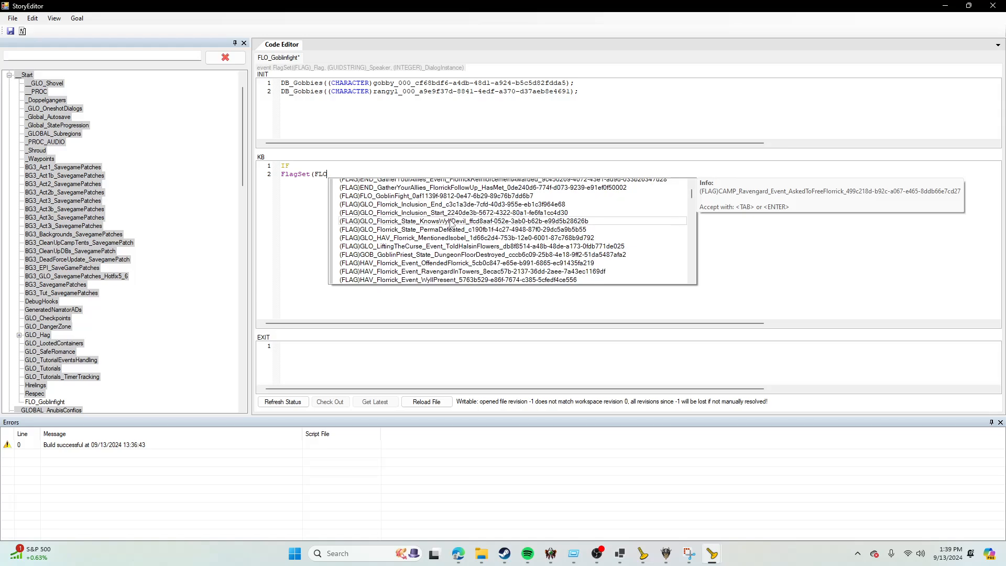
pyautogui.scroll(3, 451, 224)
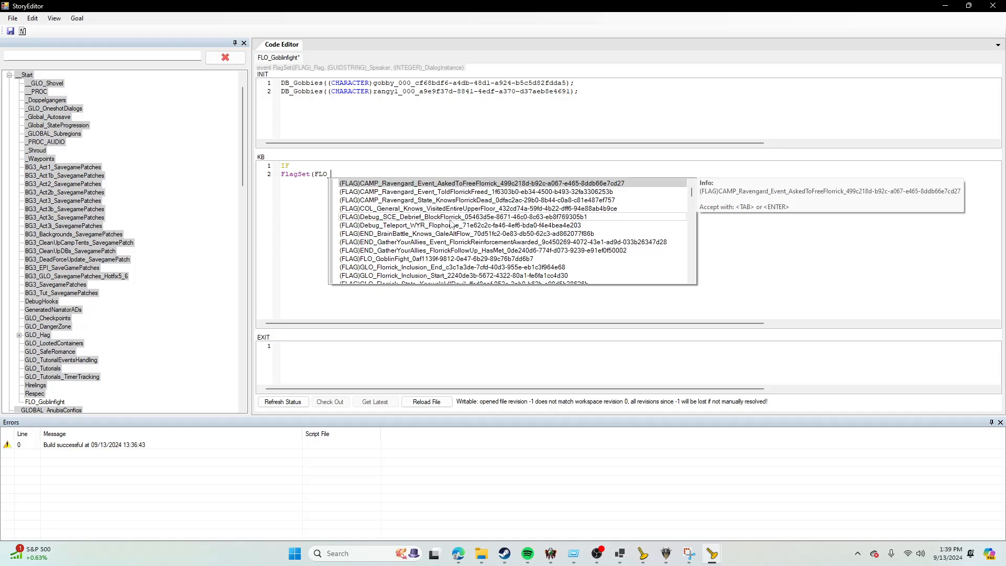
pyautogui.doubleClick(442, 258)
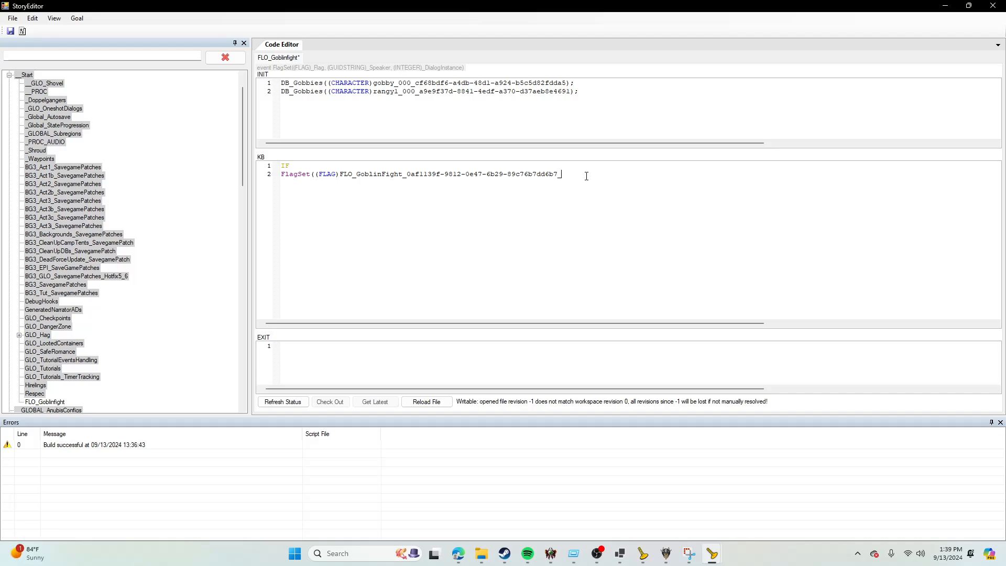
pyautogui.hotkey('ctrl', 'z')
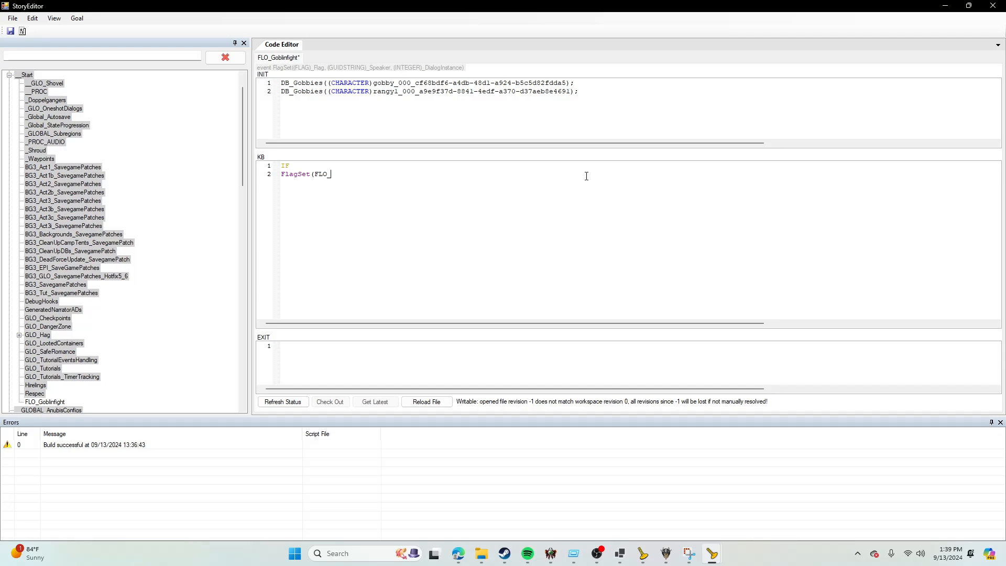
pyautogui.hotkey('ctrl', 'y')
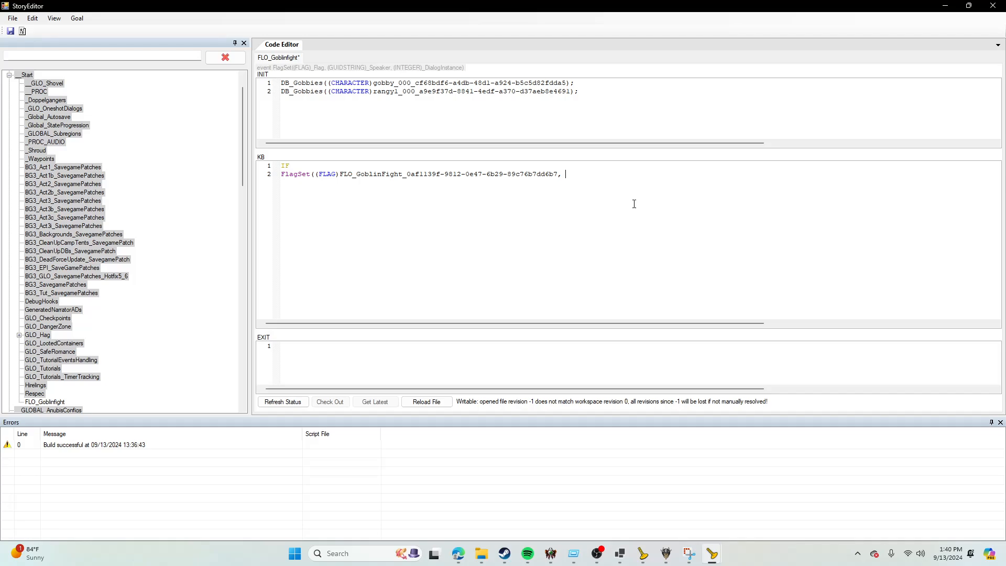
pyautogui.write('_speaker')
pyautogui.write(', _dialog)')
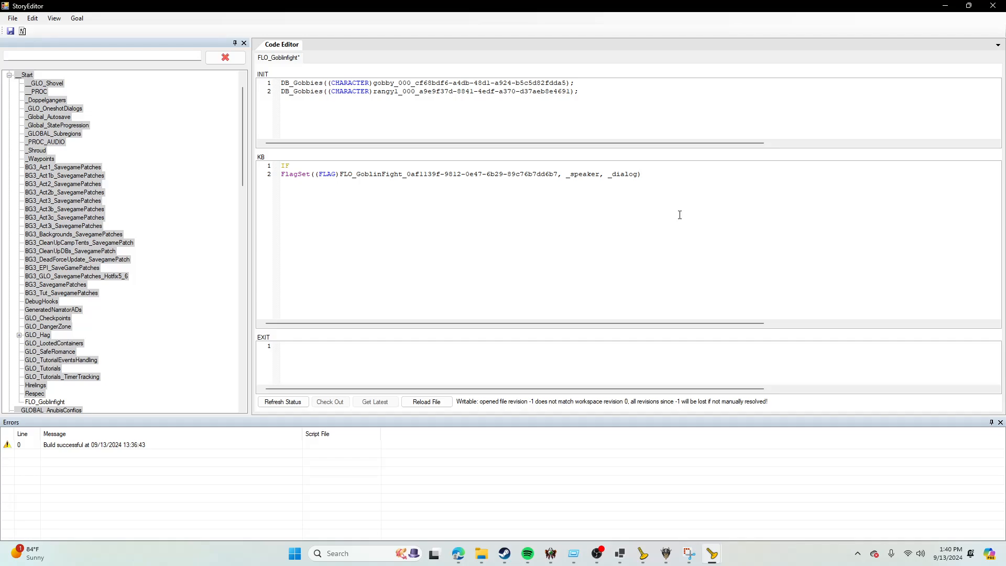
# Step: Add the condition AND DB_Gobbies(_goblins) to the rule, followed by a THEN line
pyautogui.click(318, 174)
pyautogui.click(658, 175)
pyautogui.write('AND ')
pyautogui.write('DB_Gobbies')
pyautogui.press('Return')
pyautogui.write('THEN')
pyautogui.click(335, 192)
pyautogui.write('(_goblins)')
pyautogui.click(331, 179)
pyautogui.moveTo(304, 173)
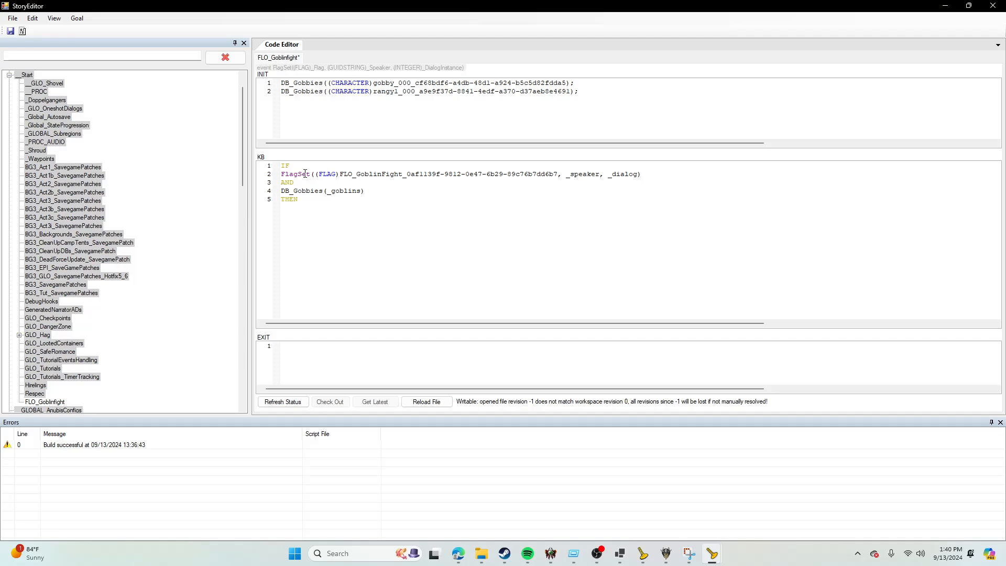
pyautogui.click(295, 182)
pyautogui.click(314, 191)
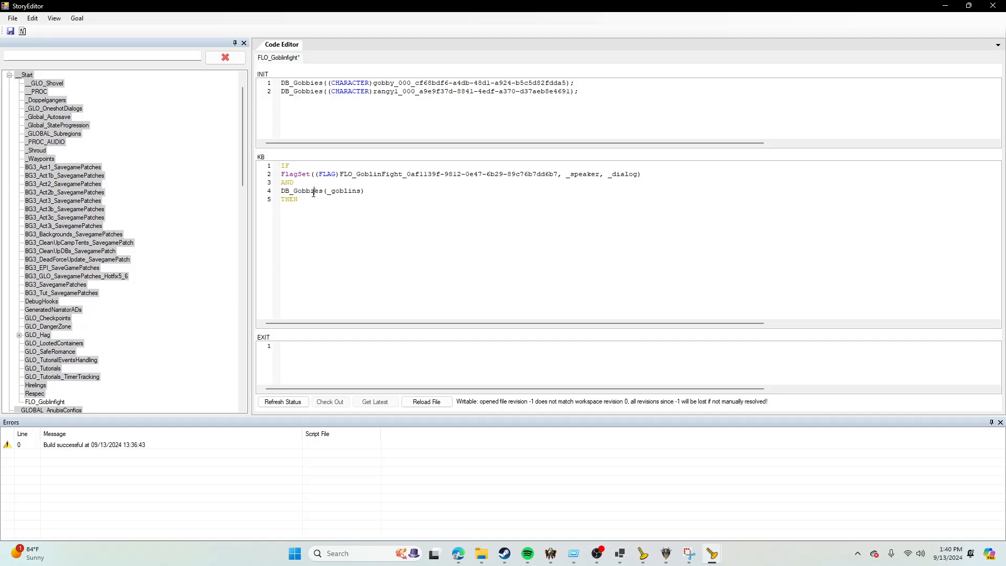
pyautogui.click(359, 191)
pyautogui.click(310, 191)
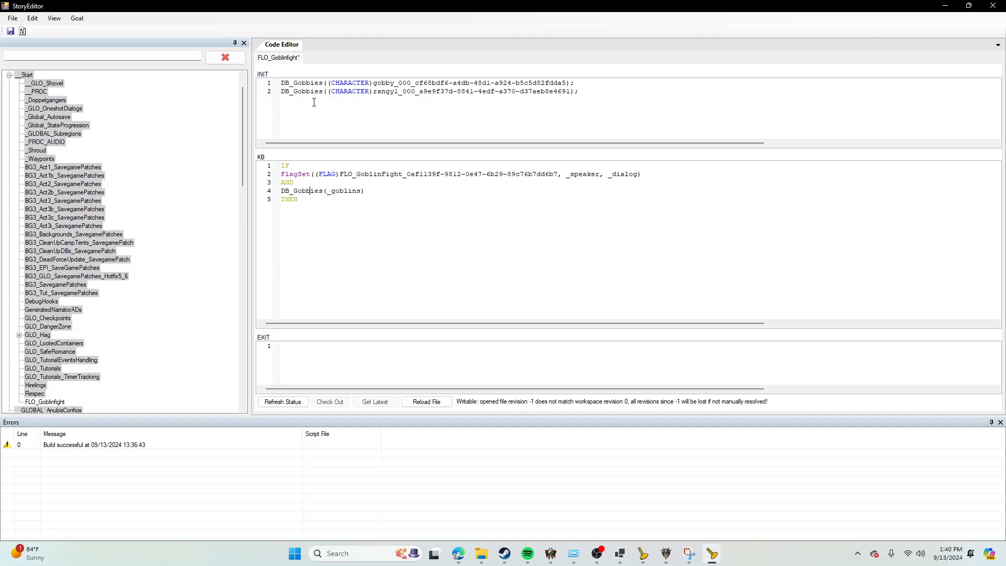
pyautogui.click(370, 83)
pyautogui.write('SetF')
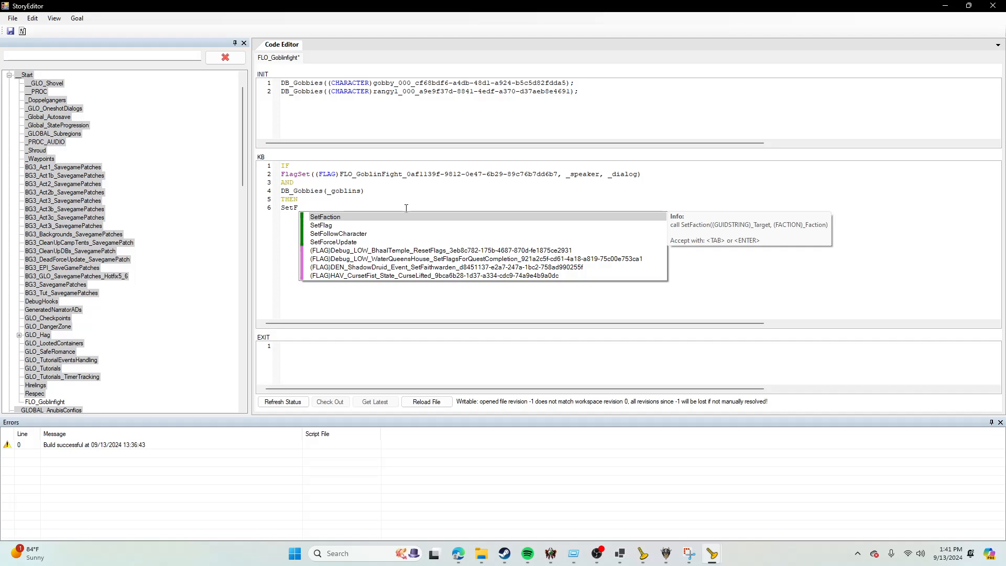
pyautogui.press('BackSpace')
pyautogui.press('BackSpace')
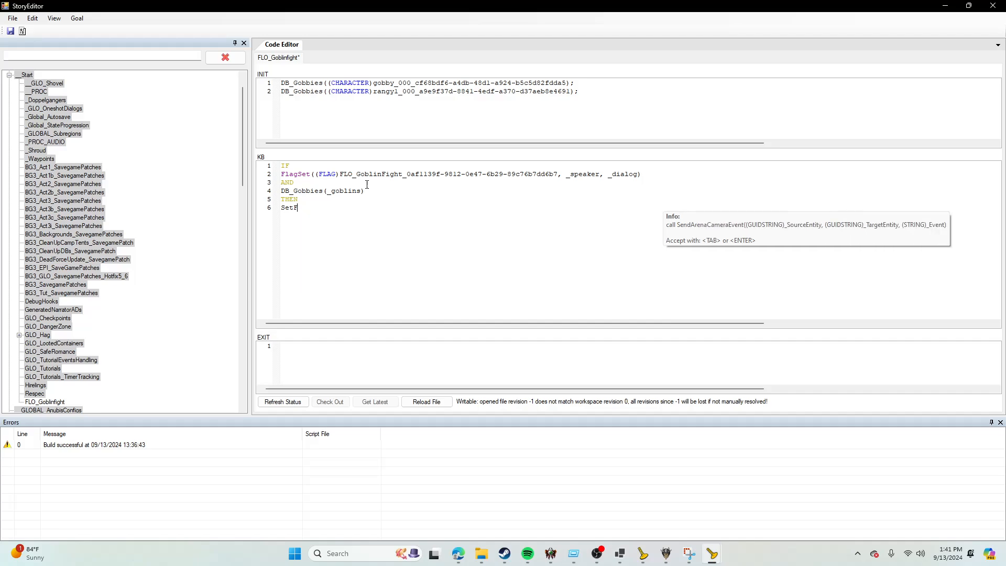
pyautogui.press('BackSpace')
# Step: Add the condition AND DB_Players(_Player) between the DB_Gobbies condition and THEN
pyautogui.click(385, 192)
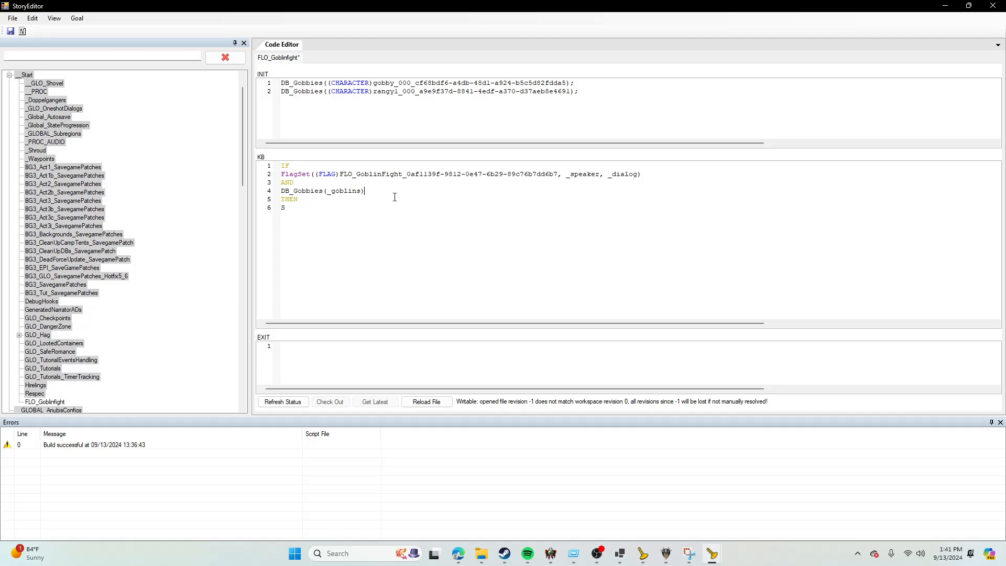
pyautogui.press('Return')
pyautogui.write('AND')
pyautogui.press('Return')
pyautogui.write('DB_Players(_Player)')
# Step: Start a SetFaction call under THEN with _goblin as its target, and rename the DB_Gobbies variable to _goblin to match
pyautogui.click(310, 209)
pyautogui.write('etF')
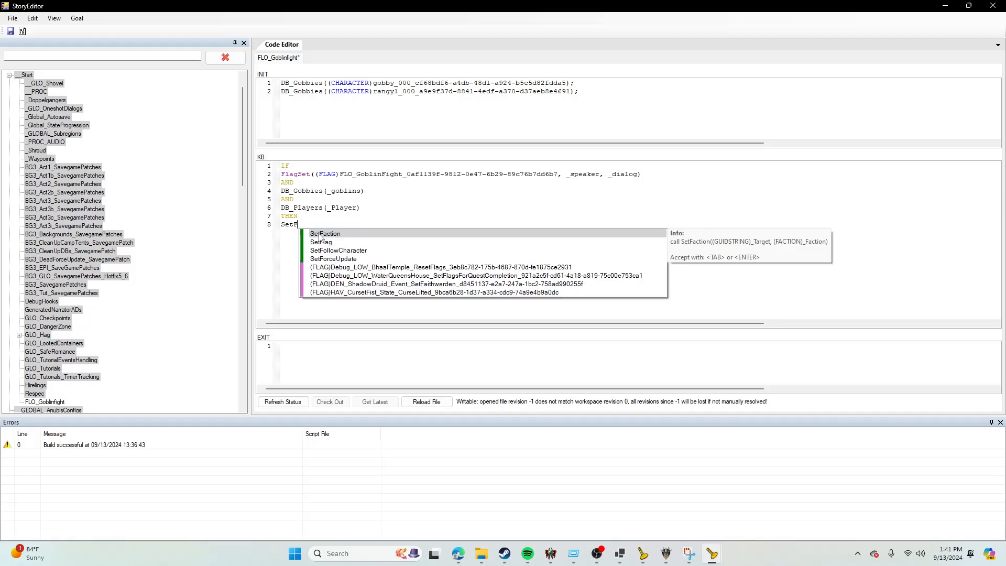
pyautogui.doubleClick(329, 233)
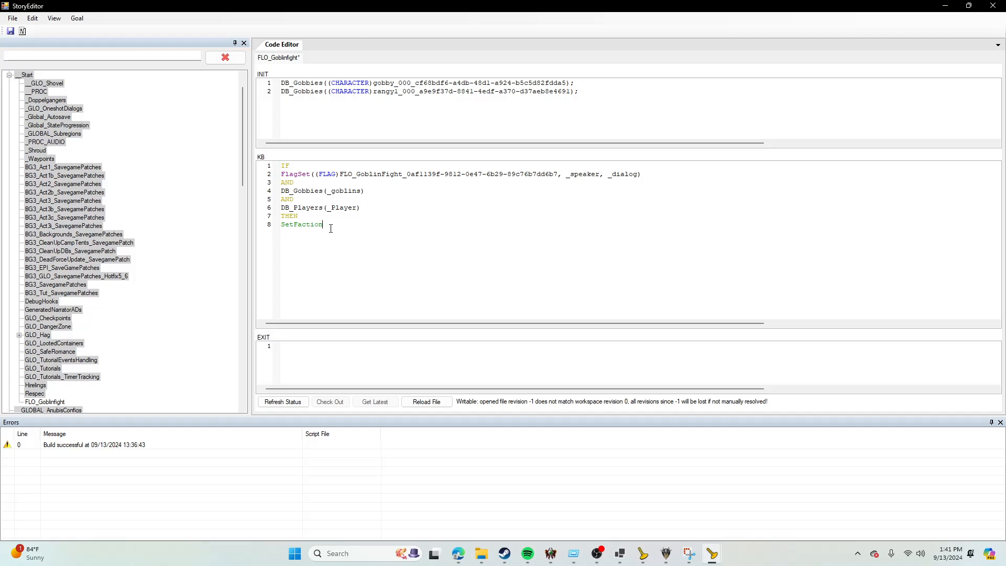
pyautogui.moveTo(320, 228)
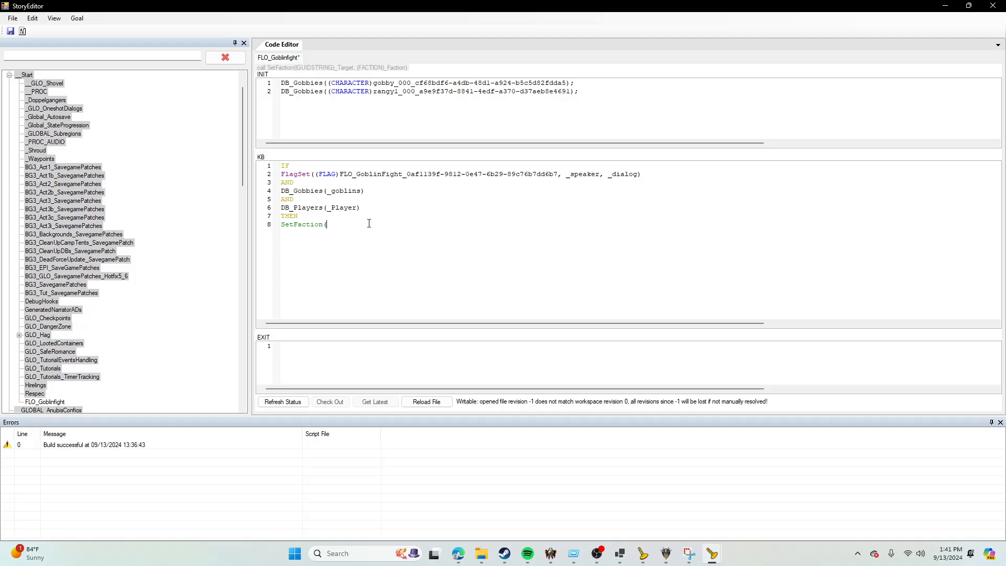
pyautogui.write('(_goblins')
pyautogui.click(363, 191)
pyautogui.press('BackSpace')
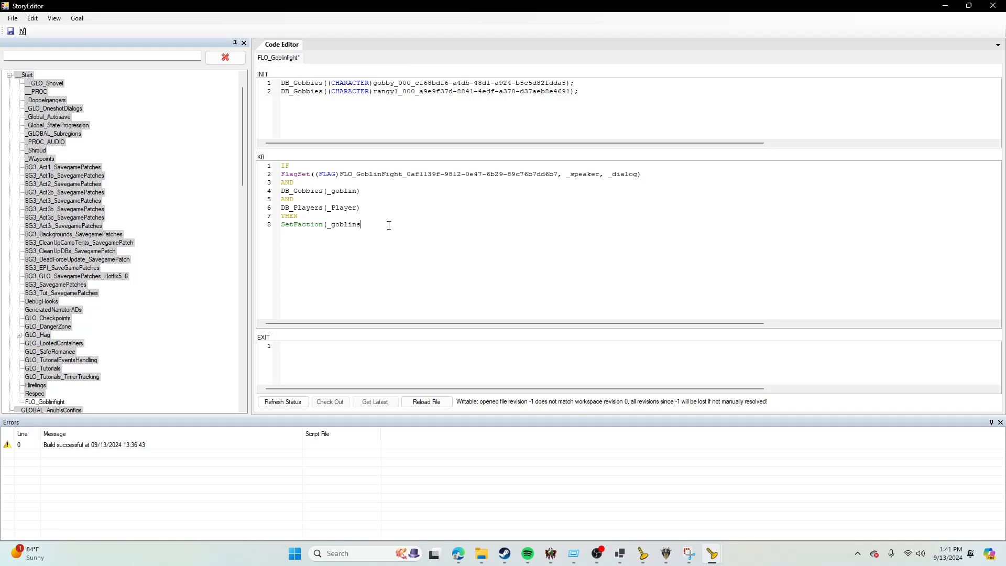
pyautogui.press('BackSpace')
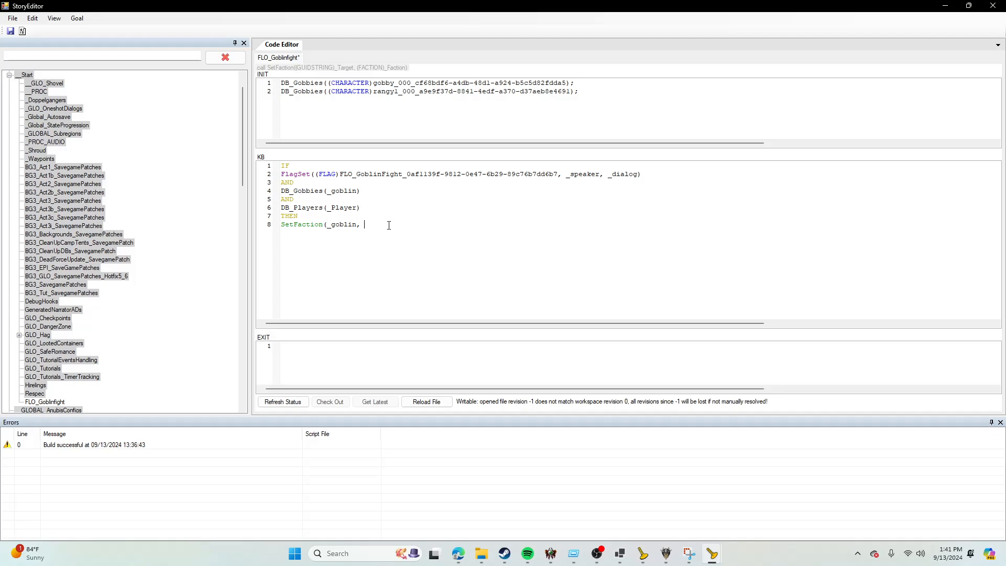
# Step: Complete the SetFaction call with the faction Evil_4be9261a-e481-8d9d-3528-f36956a19b17, end the statement and start a new line
pyautogui.write(', Evil')
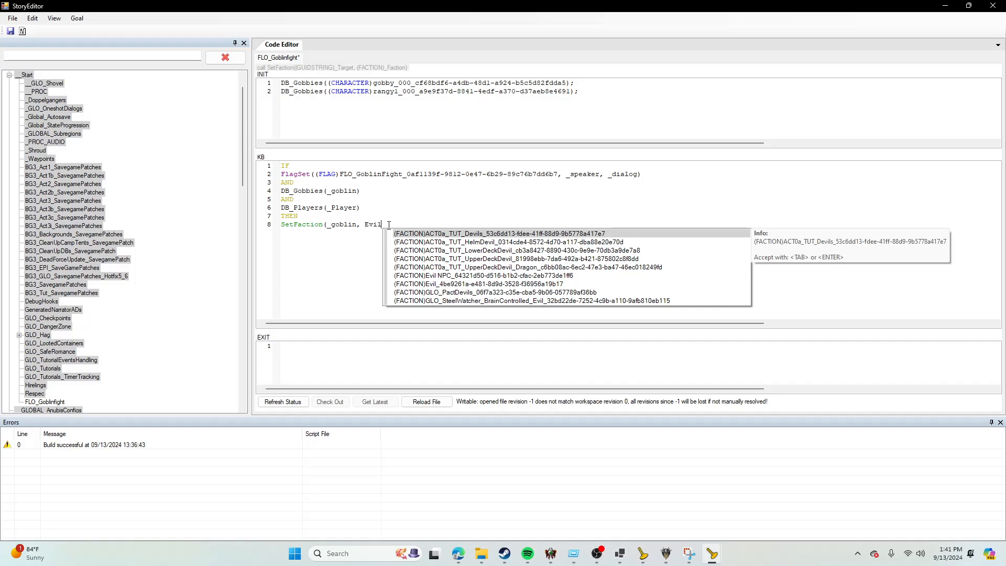
pyautogui.doubleClick(445, 285)
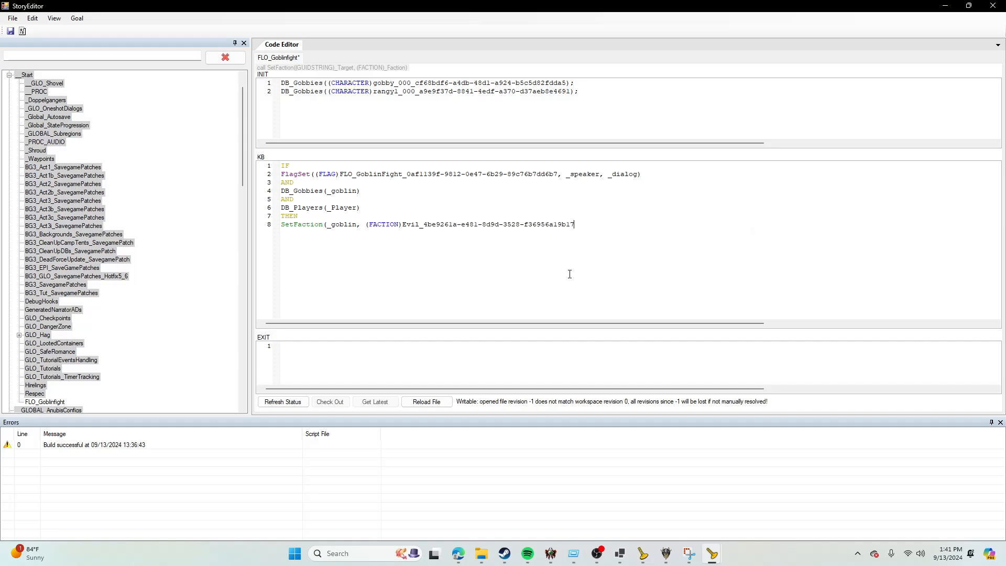
pyautogui.write(');')
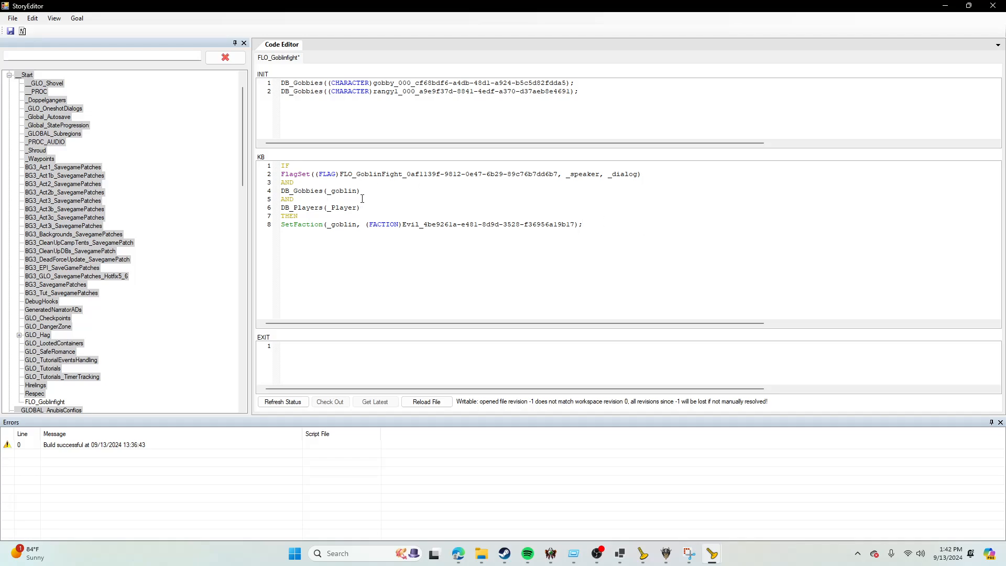
pyautogui.press('Return')
pyautogui.write('SendMess')
pyautogui.press('BackSpace')
pyautogui.press('BackSpace')
pyautogui.press('BackSpace')
pyautogui.press('BackSpace')
pyautogui.press('BackSpace')
pyautogui.press('BackSpace')
pyautogui.press('BackSpace')
pyautogui.write('E')
pyautogui.press('BackSpace')
pyautogui.write('Sen')
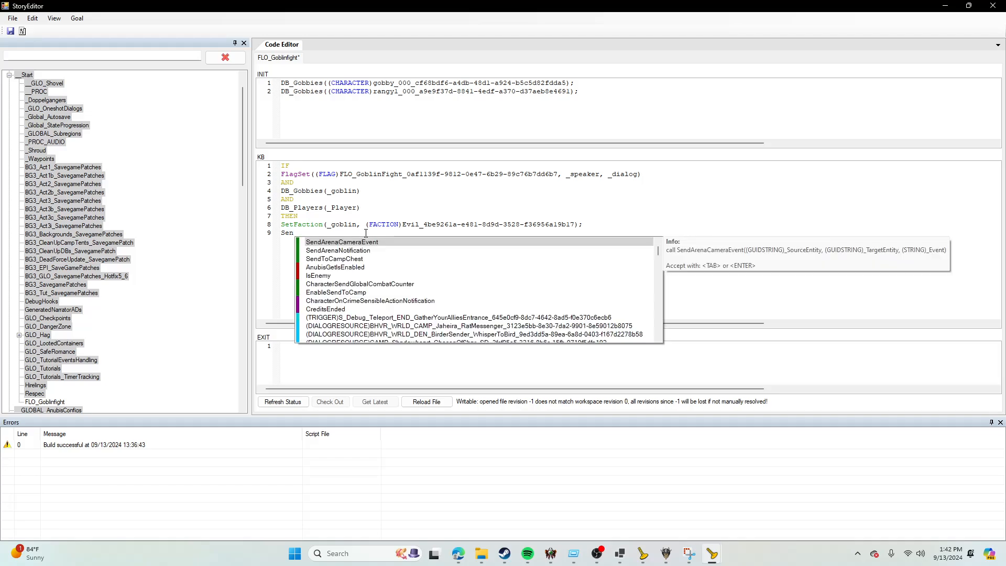
pyautogui.write('dM')
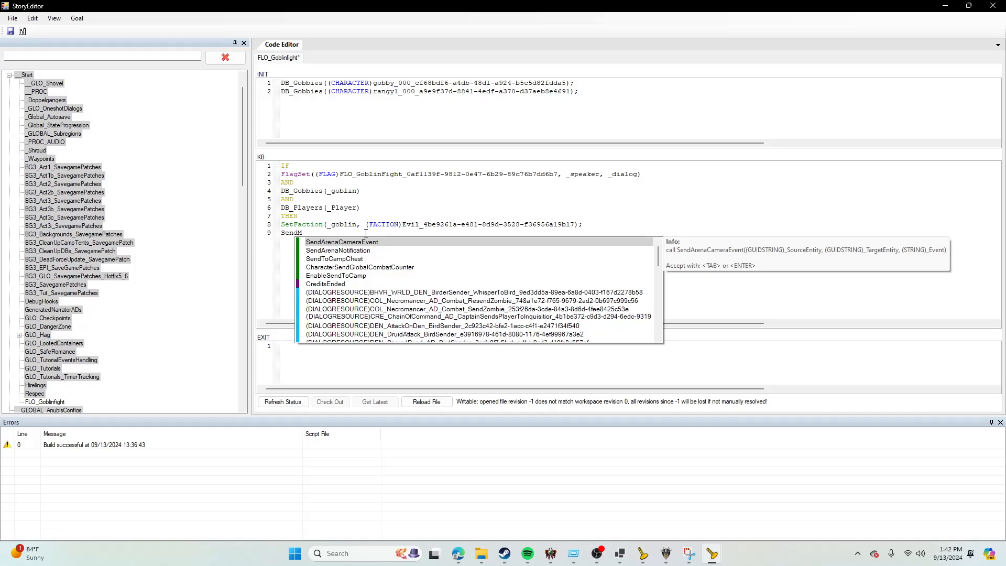
pyautogui.press('Escape')
pyautogui.press('BackSpace')
pyautogui.press('BackSpace')
pyautogui.press('BackSpace')
pyautogui.press('BackSpace')
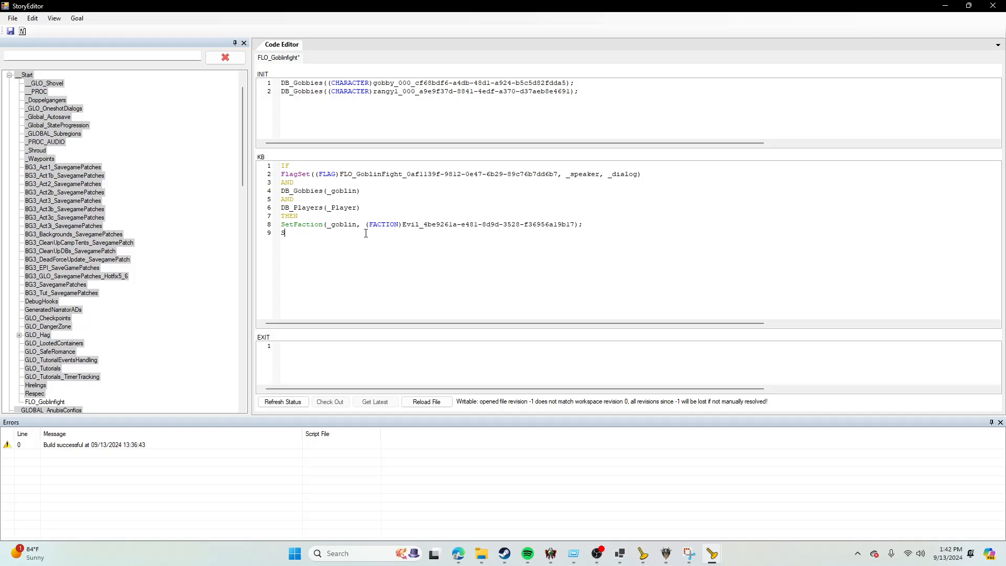
pyautogui.press('BackSpace')
pyautogui.write('Mess')
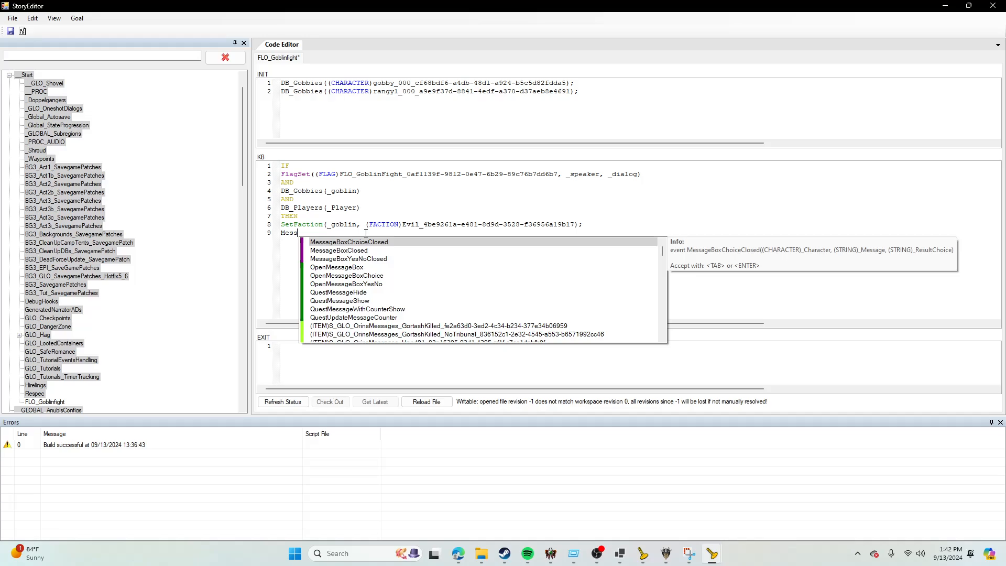
pyautogui.click(268, 234)
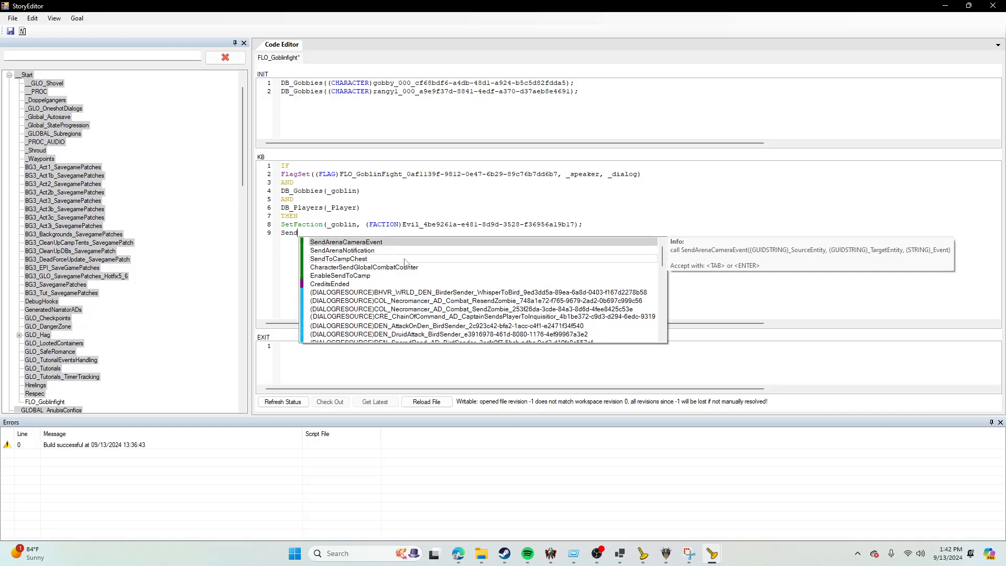
pyautogui.scroll(-3, 406, 262)
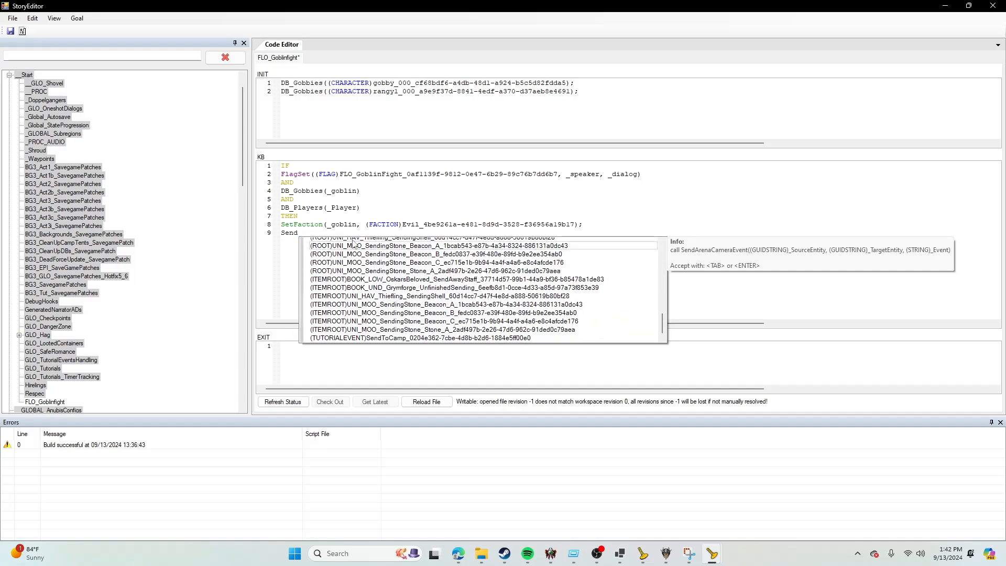
pyautogui.click(308, 232)
pyautogui.click(269, 234)
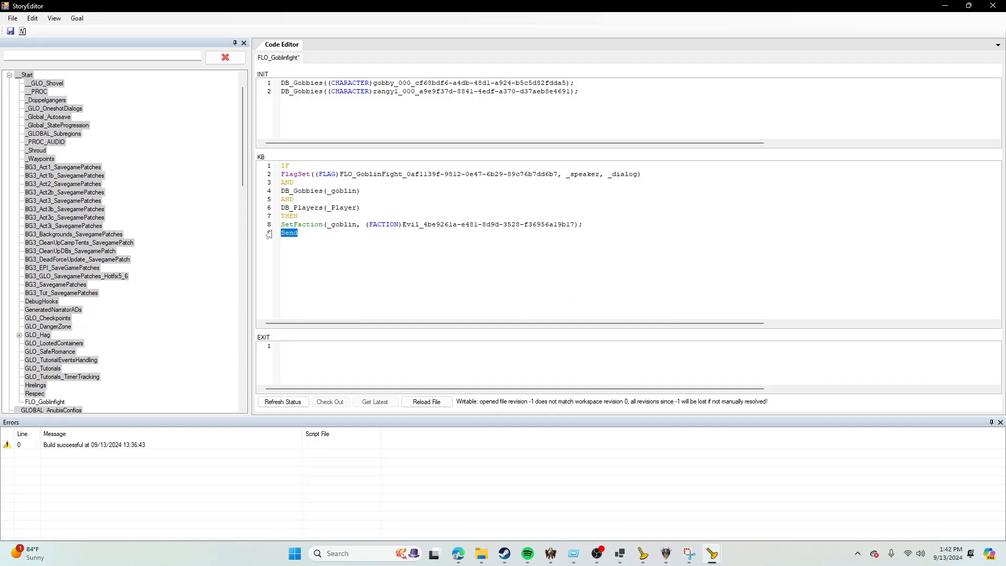
# Step: Make the last line of the rule ShowNotification(_Player, "Combat Started"); in place of the leftover text
pyautogui.write('Noti')
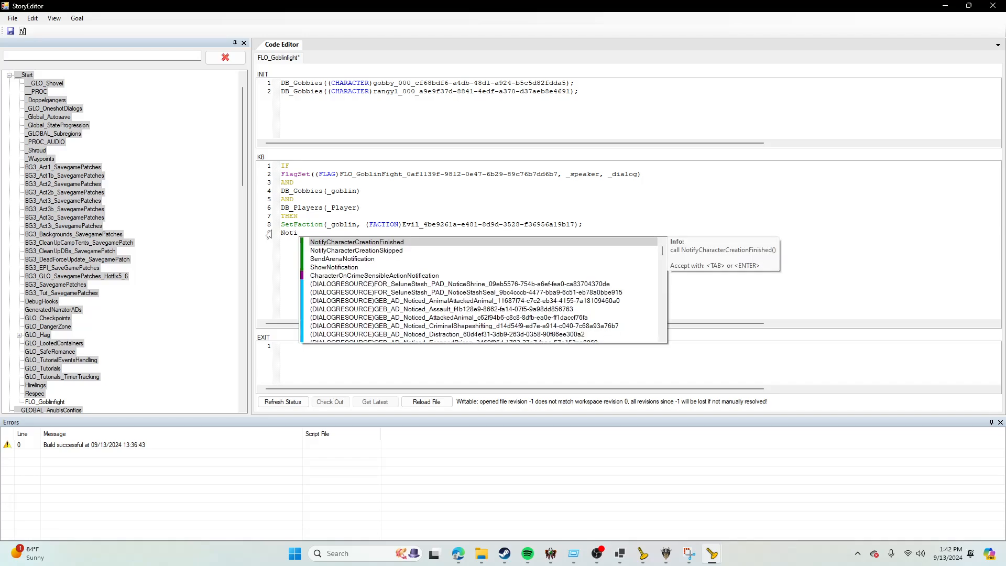
pyautogui.click(330, 267)
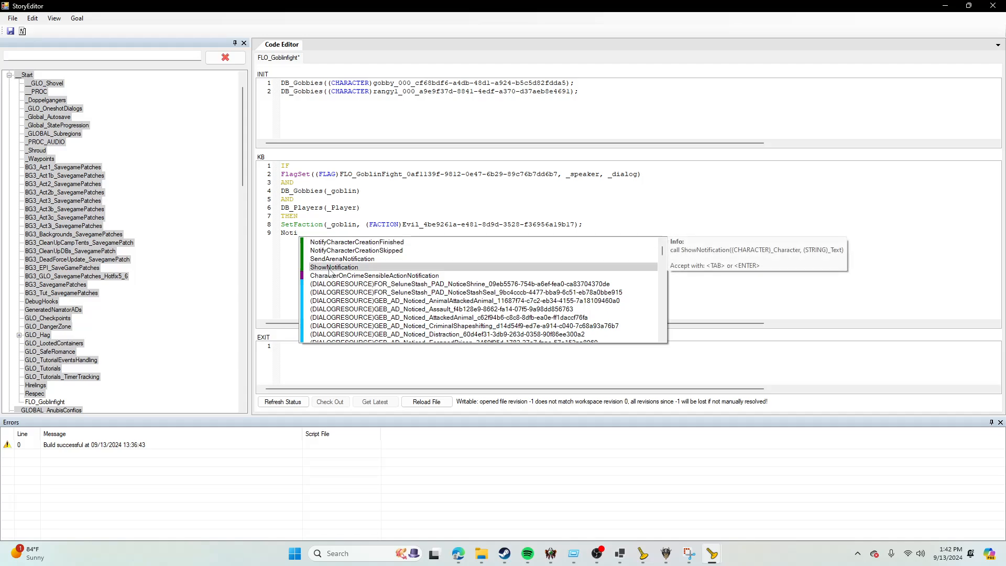
pyautogui.doubleClick(329, 268)
pyautogui.write('*')
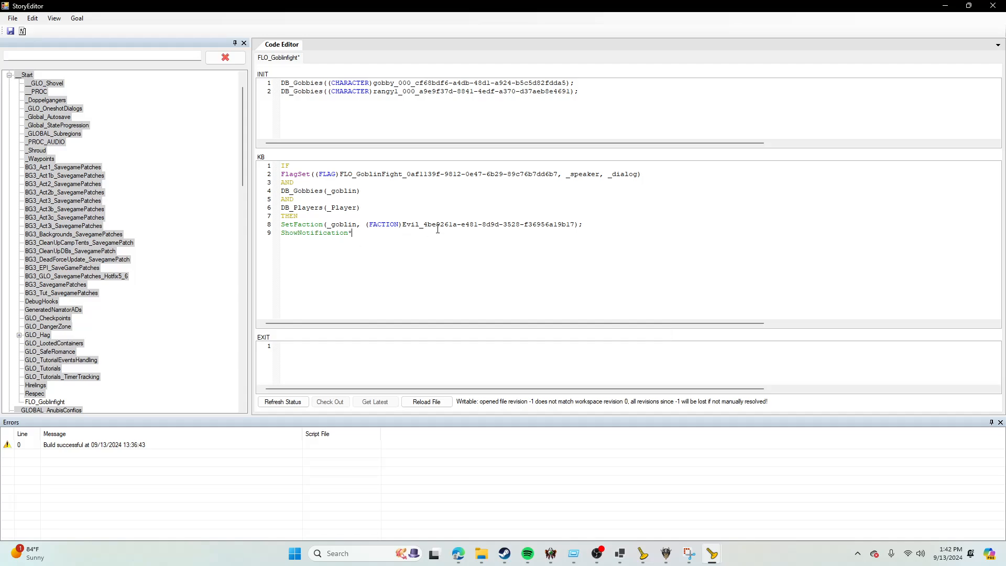
pyautogui.press('BackSpace')
pyautogui.write('(_Player,')
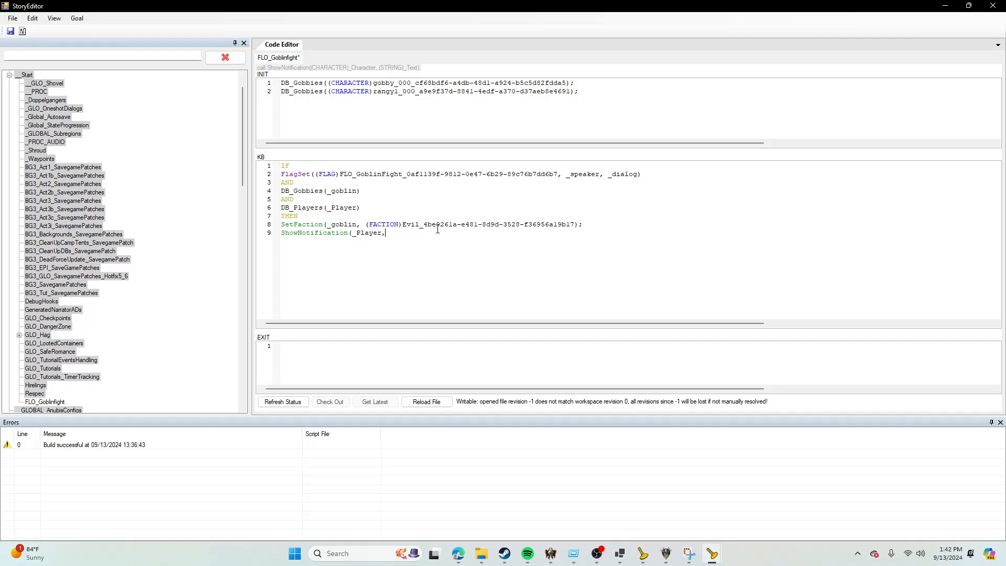
pyautogui.write(' "Combat Started");')
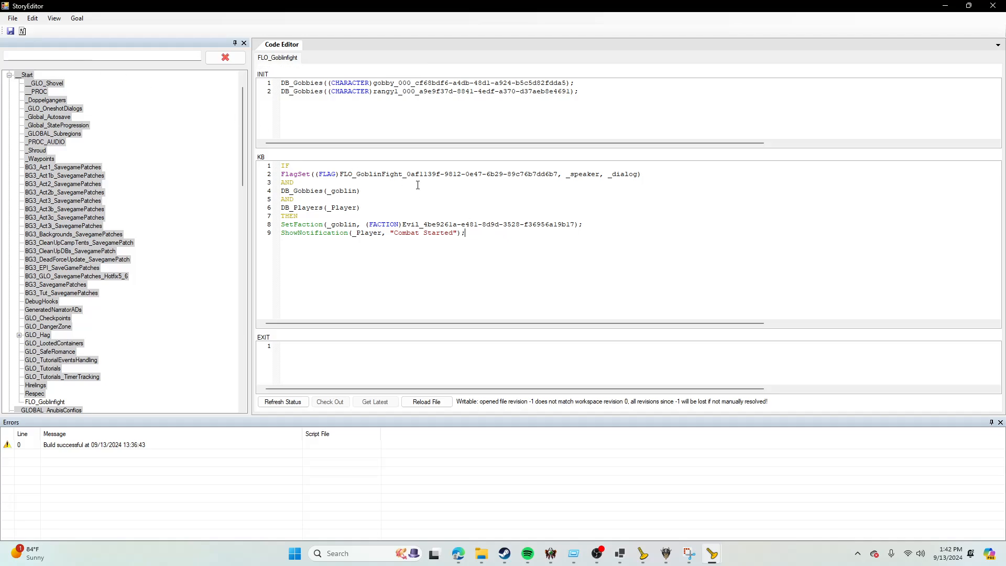
# Step: Build the story with the FLO_Goblinfight script and dismiss the build dialog
pyautogui.click(13, 17)
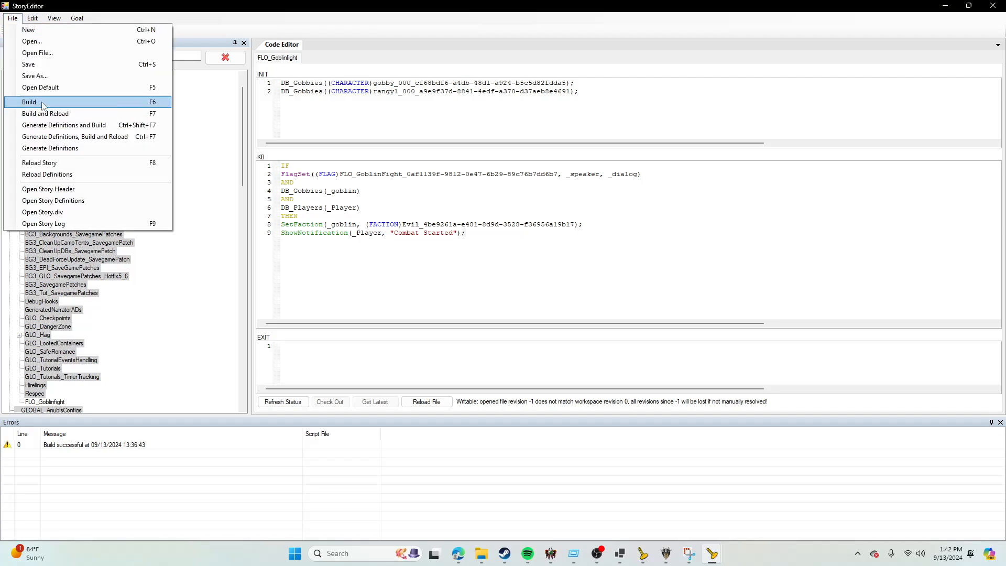
pyautogui.click(44, 103)
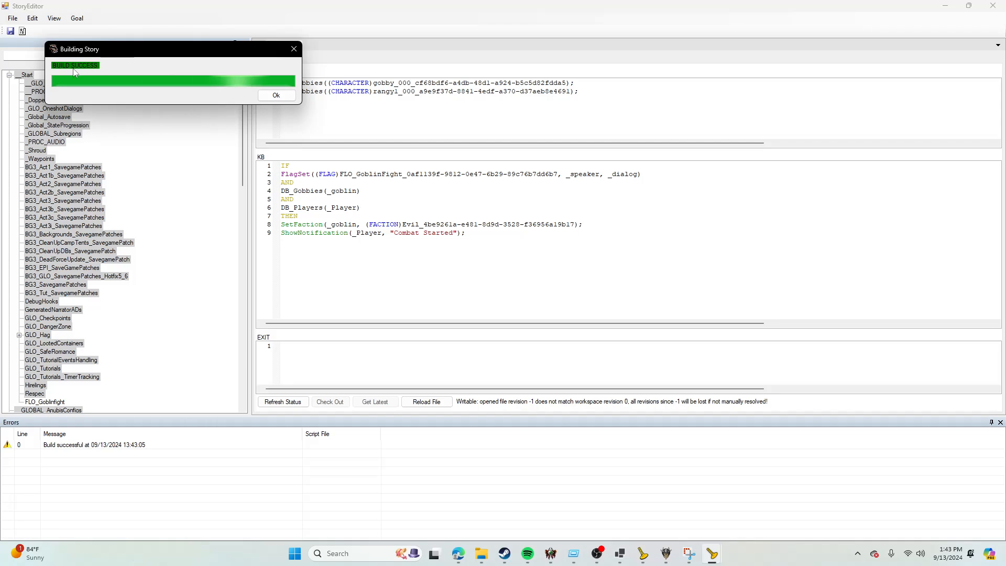
pyautogui.click(275, 95)
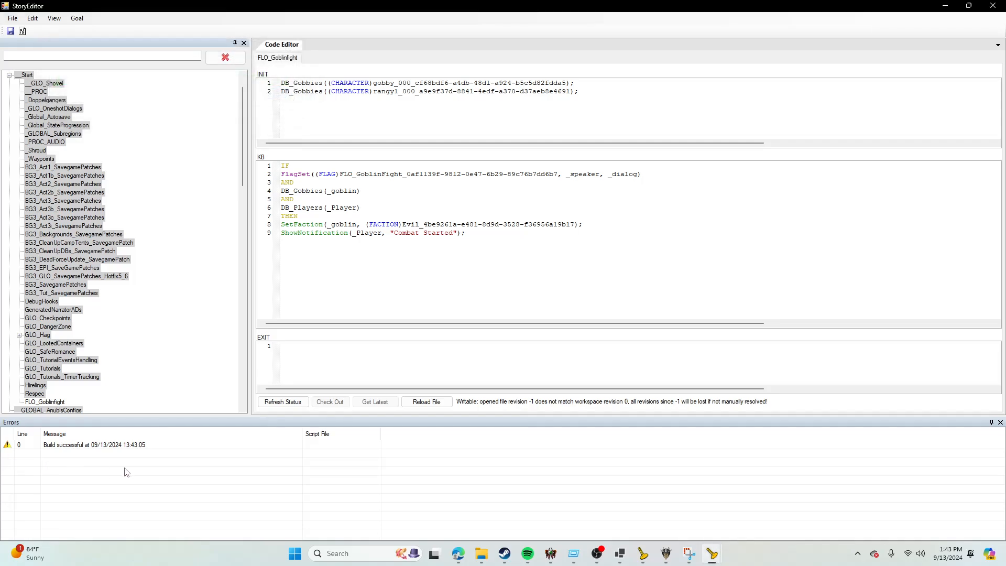
# Step: Switch to the Glasses level editor and dock the Resource Manager with the Sidebar to uncover the level viewport
pyautogui.click(946, 6)
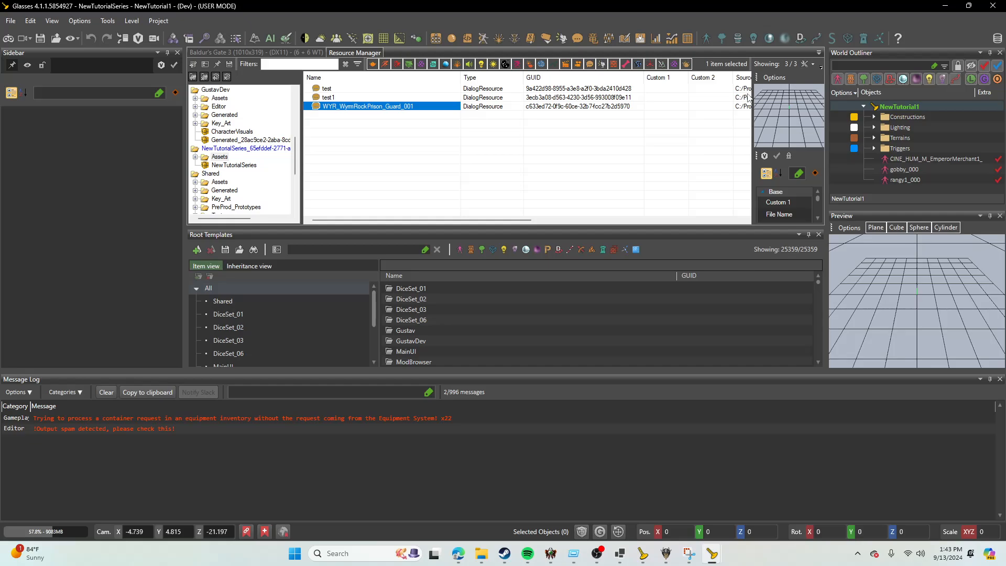
pyautogui.moveTo(378, 52); pyautogui.dragTo(90, 217)
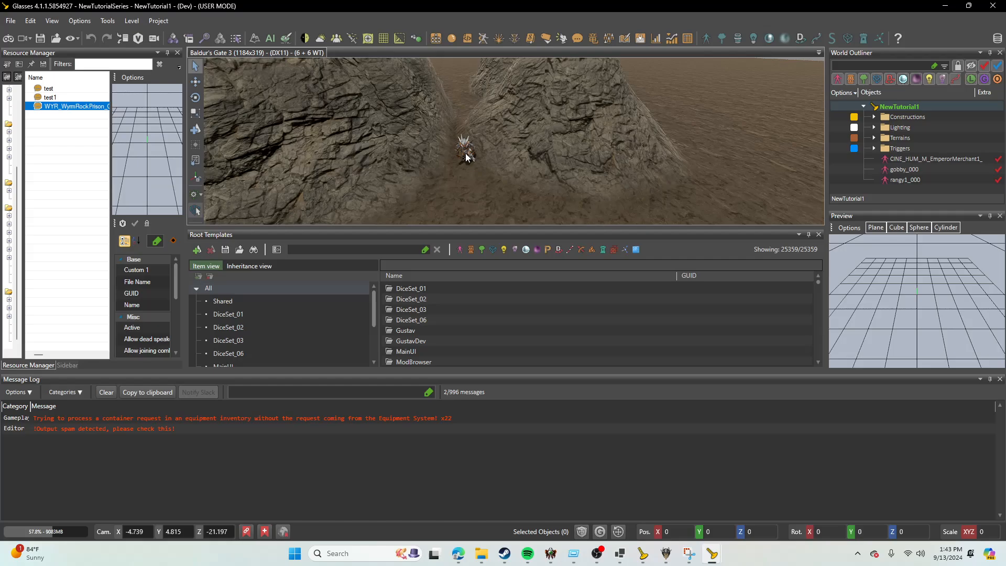
# Step: Select the goblin gobby_000 in the level and filter its properties by "dia"
pyautogui.click(465, 155)
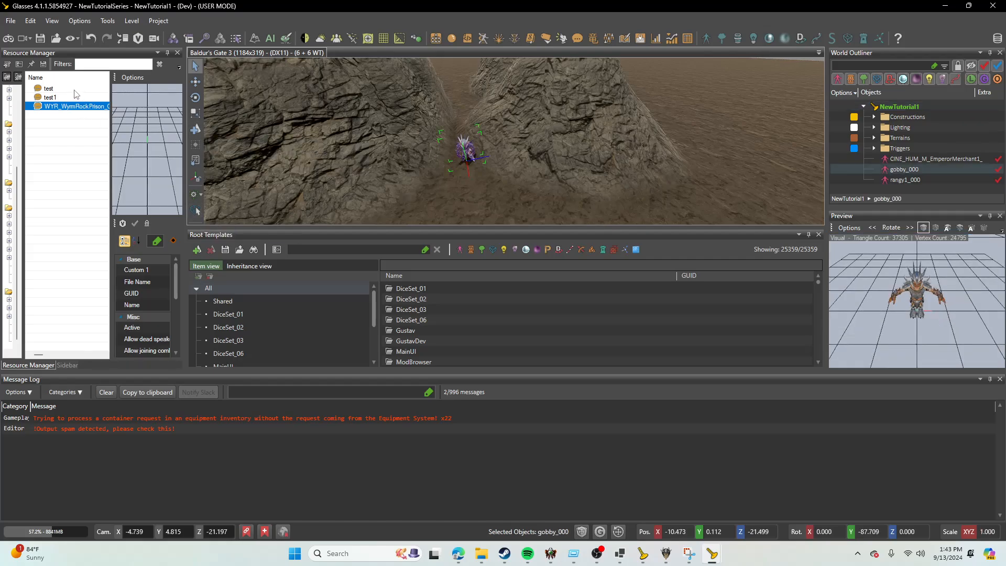
pyautogui.click(61, 365)
pyautogui.click(109, 99)
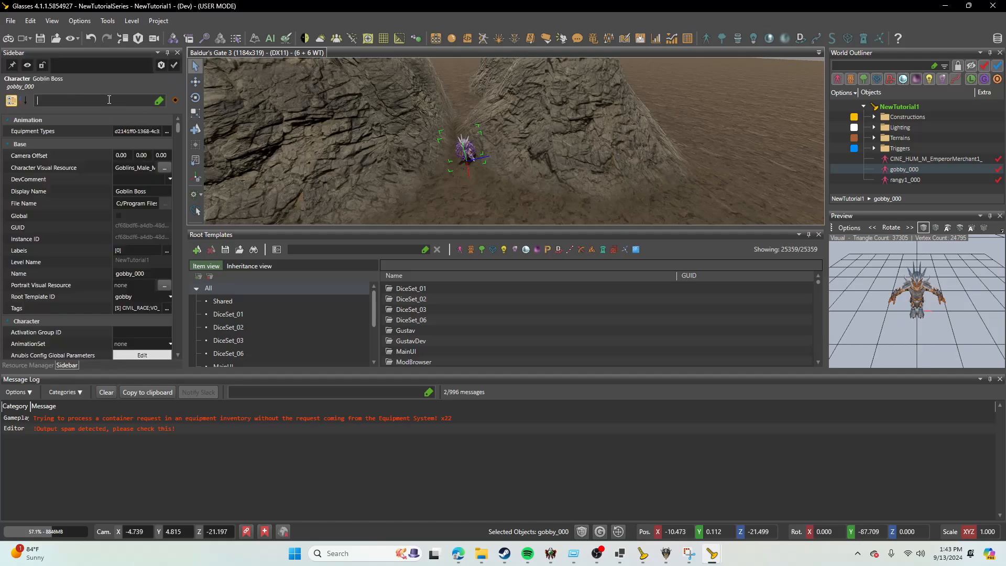
pyautogui.write('dalog')
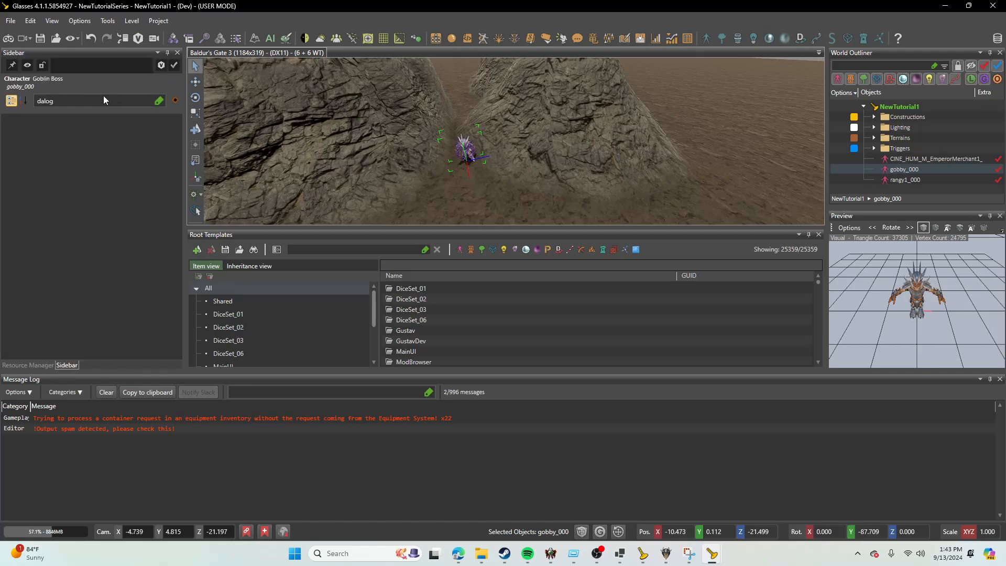
pyautogui.press('BackSpace')
pyautogui.press('BackSpace')
pyautogui.press('BackSpace')
pyautogui.press('BackSpace')
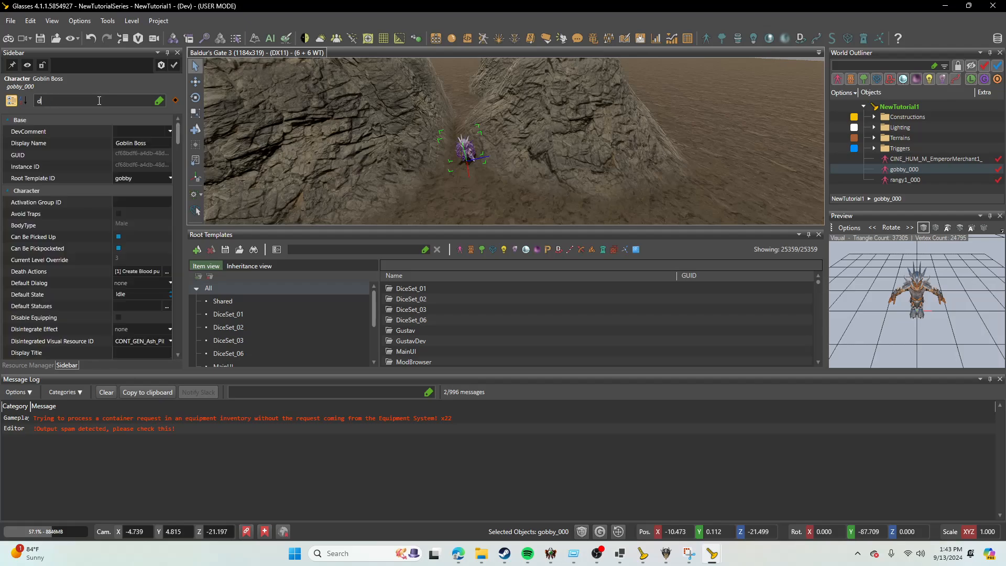
pyautogui.write('ia')
# Step: Look through the Default Dialog choices of goblin gobby_000, filtered by "WYR_WyrmRockPrison"
pyautogui.click(170, 131)
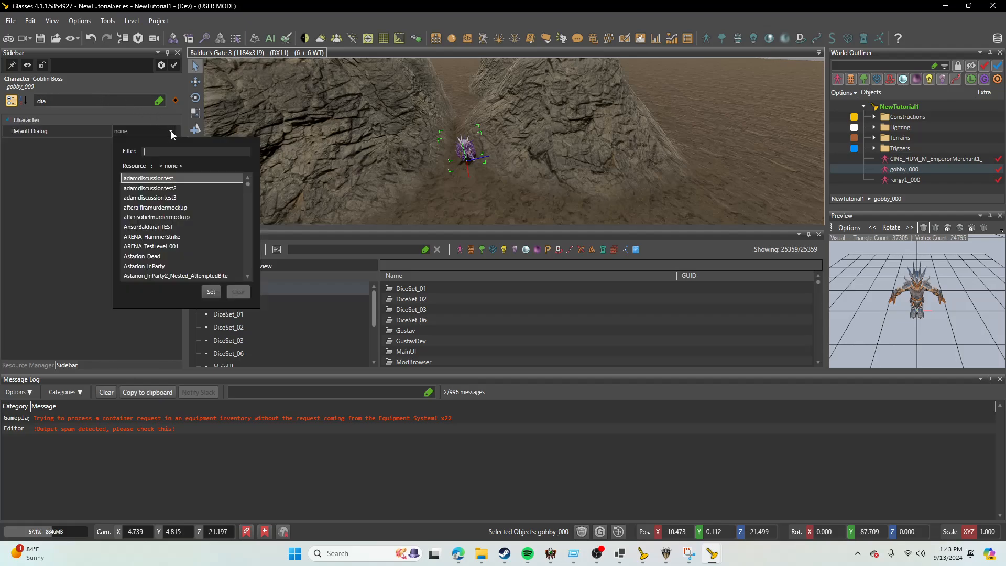
pyautogui.write('WYR')
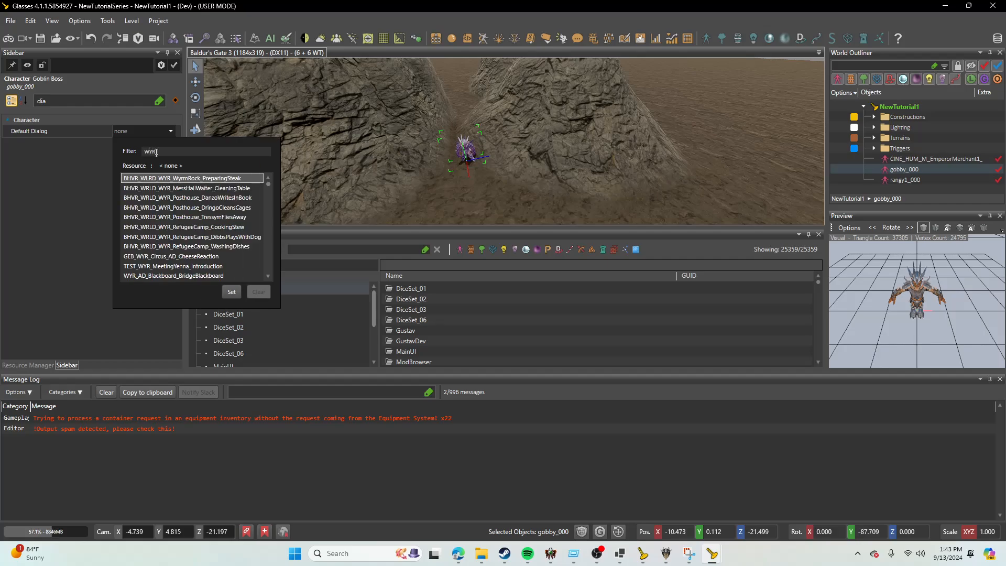
pyautogui.write(' Wym')
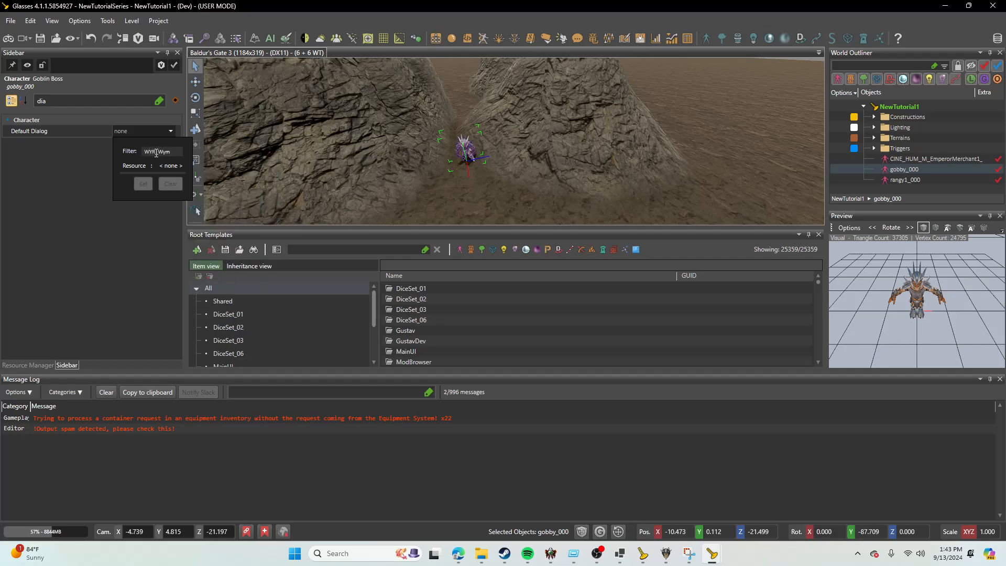
pyautogui.press('BackSpace')
pyautogui.press('BackSpace')
pyautogui.write('yrm')
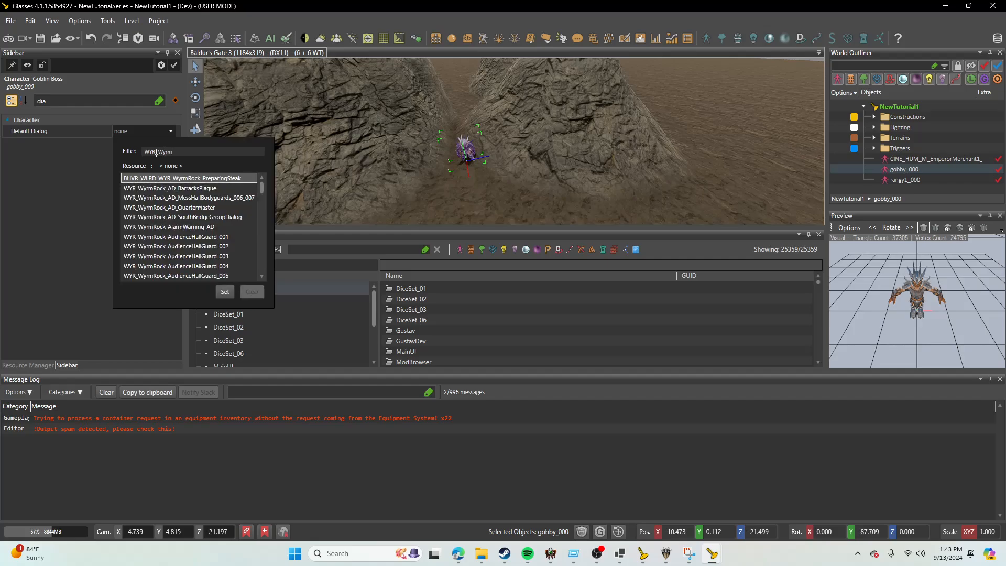
pyautogui.write('RockPrison')
pyautogui.scroll(-2, 217, 234)
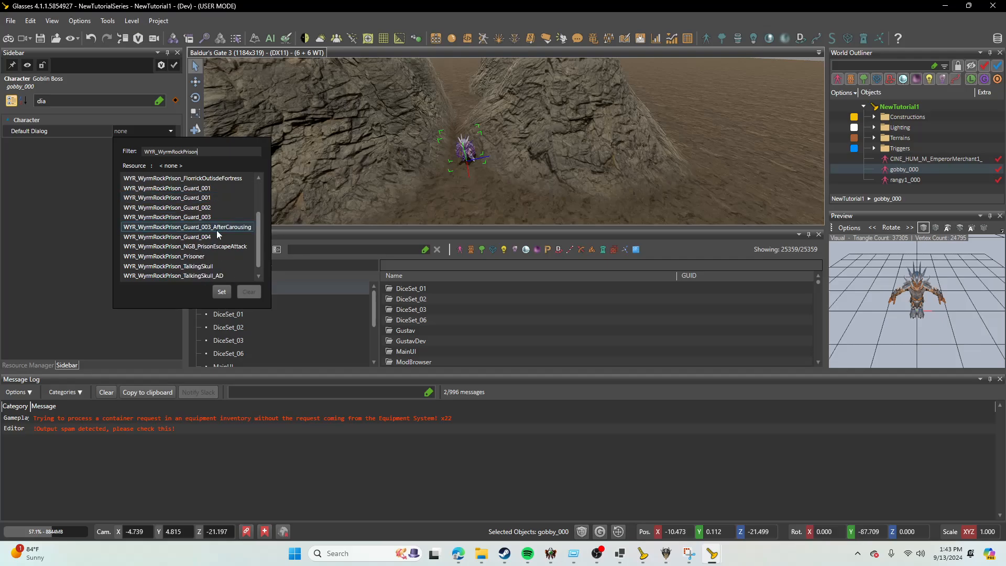
pyautogui.scroll(-1, 219, 234)
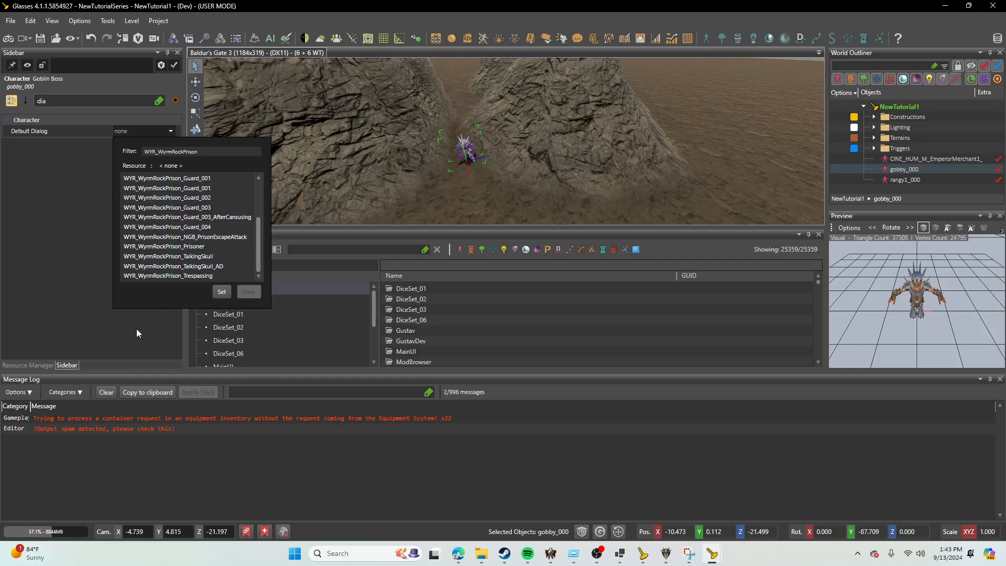
# Step: Bring up the Resource Manager, widen it, and open the WYR_WyrmRockPrison_Guard_001 dialog in the Dialog Editor
pyautogui.moveTo(711, 553)
pyautogui.moveTo(790, 507)
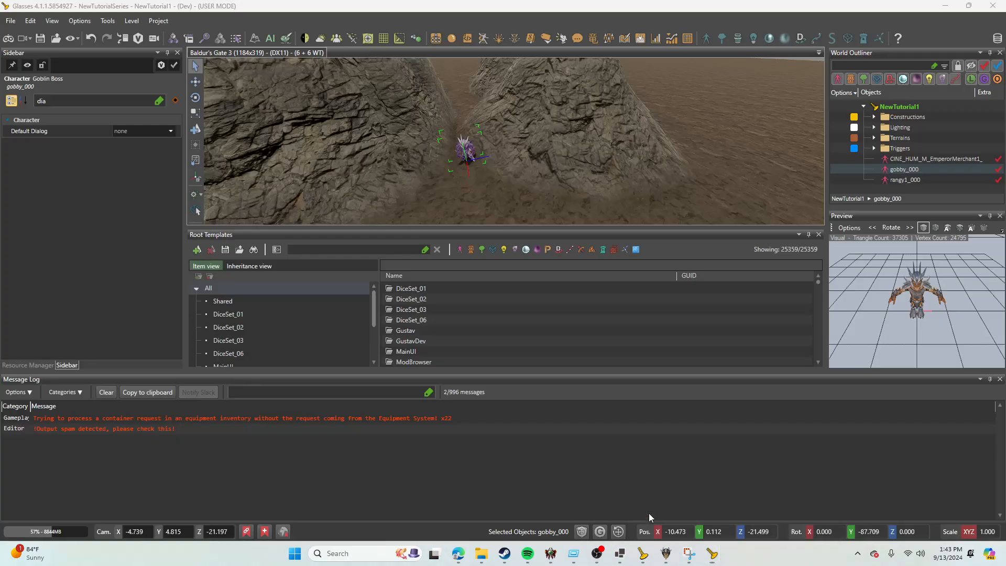
pyautogui.click(649, 513)
pyautogui.click(46, 366)
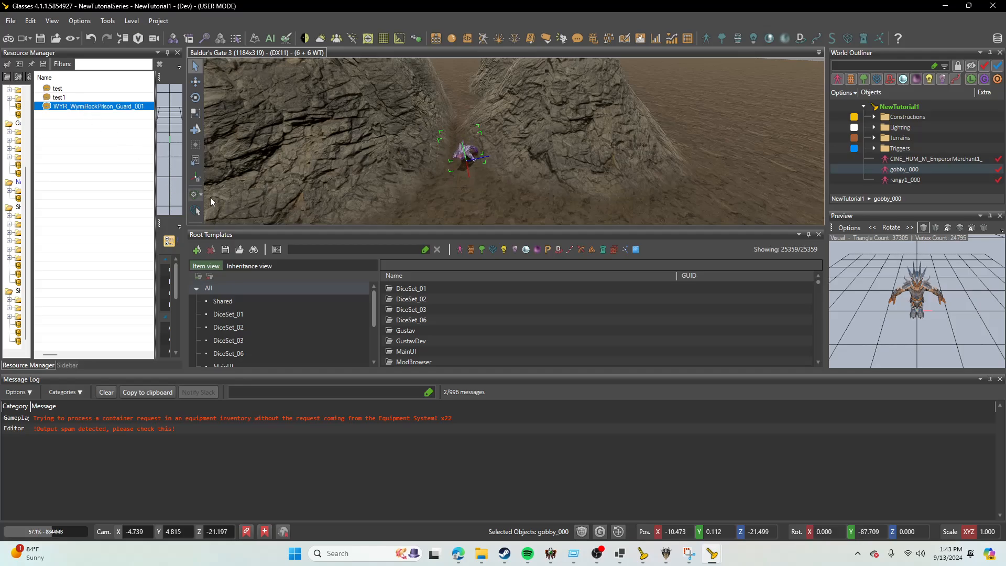
pyautogui.moveTo(185, 199); pyautogui.dragTo(361, 200)
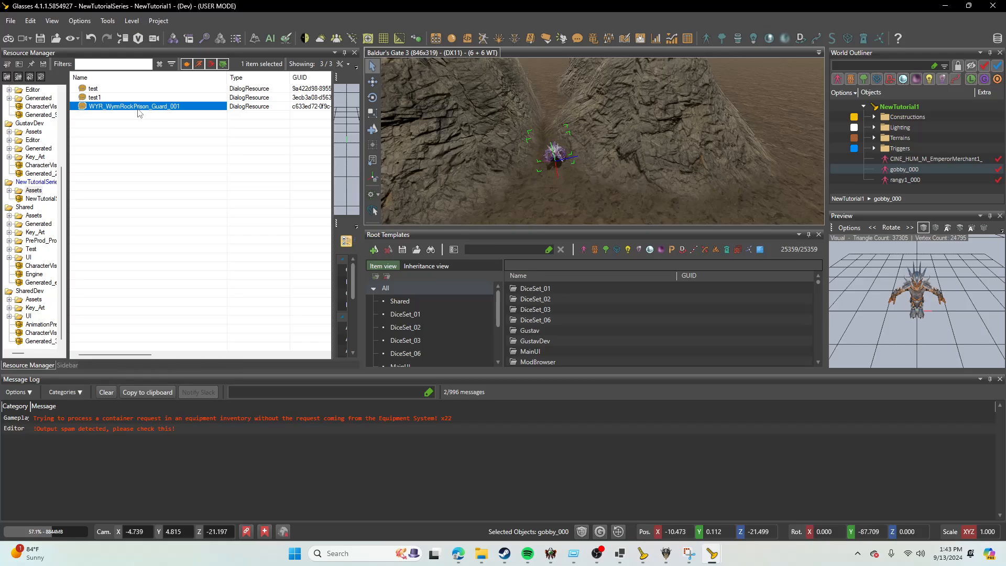
pyautogui.doubleClick(195, 107)
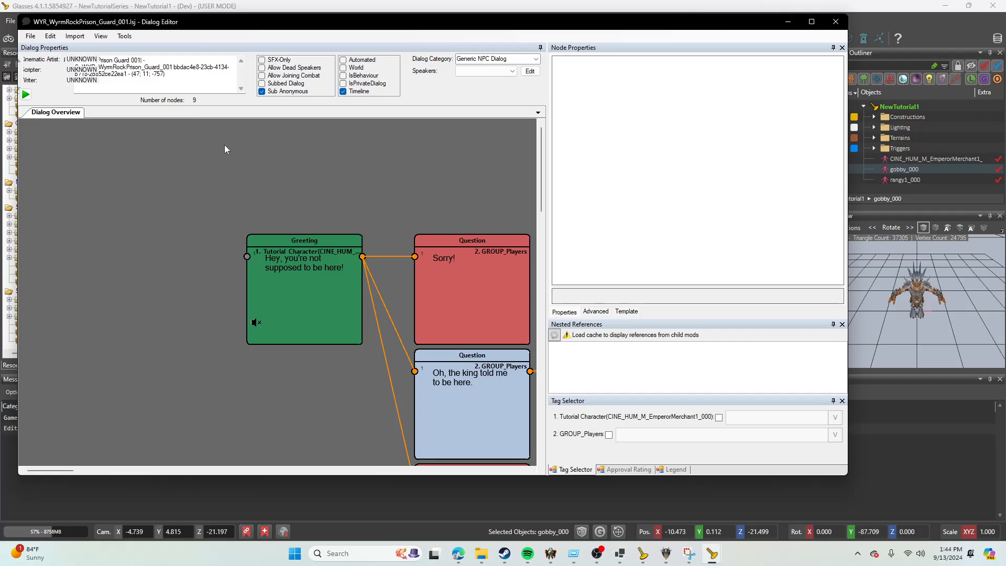
# Step: Save a copy of the guard dialog under the new name gobby
pyautogui.click(30, 36)
pyautogui.moveTo(62, 82)
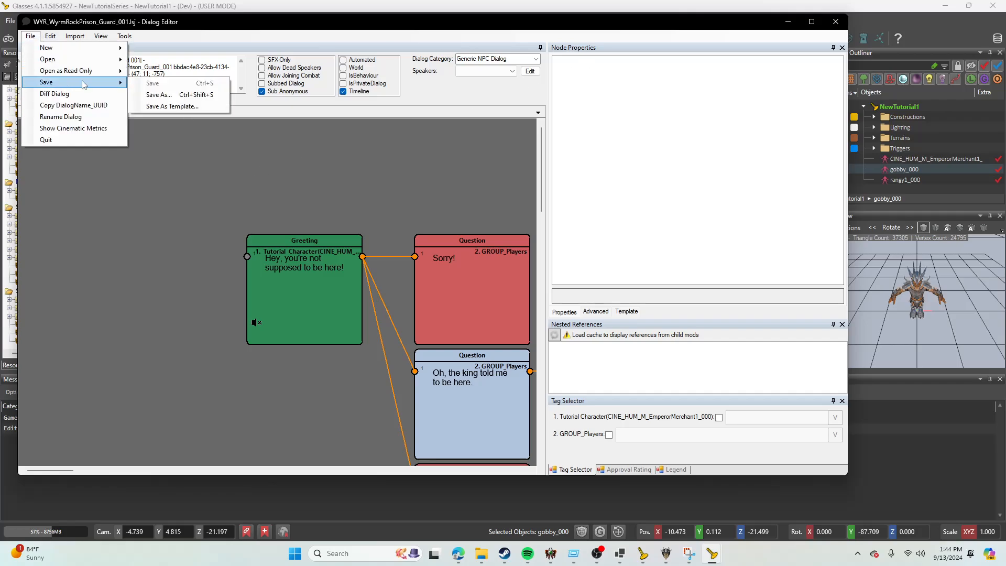
pyautogui.click(177, 94)
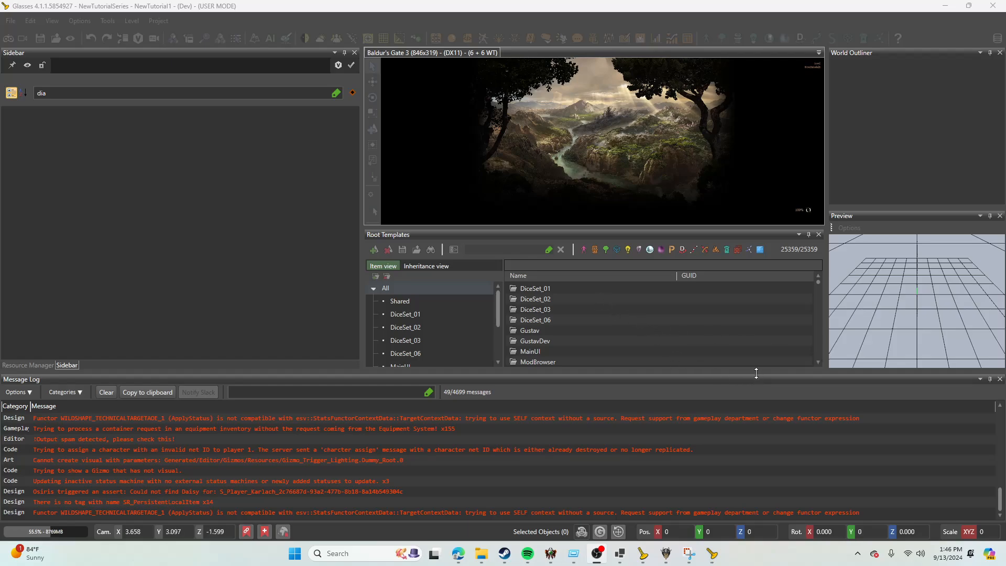
# Step: Enlarge the level viewport and dock the Message Log beneath the Root Templates panel
pyautogui.moveTo(587, 378); pyautogui.dragTo(583, 429)
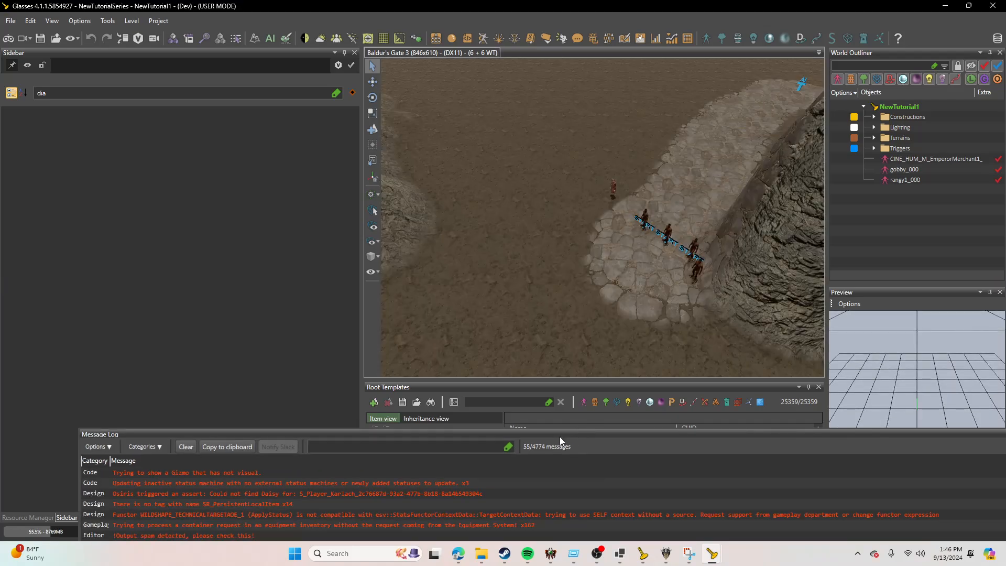
pyautogui.moveTo(559, 440); pyautogui.dragTo(591, 469)
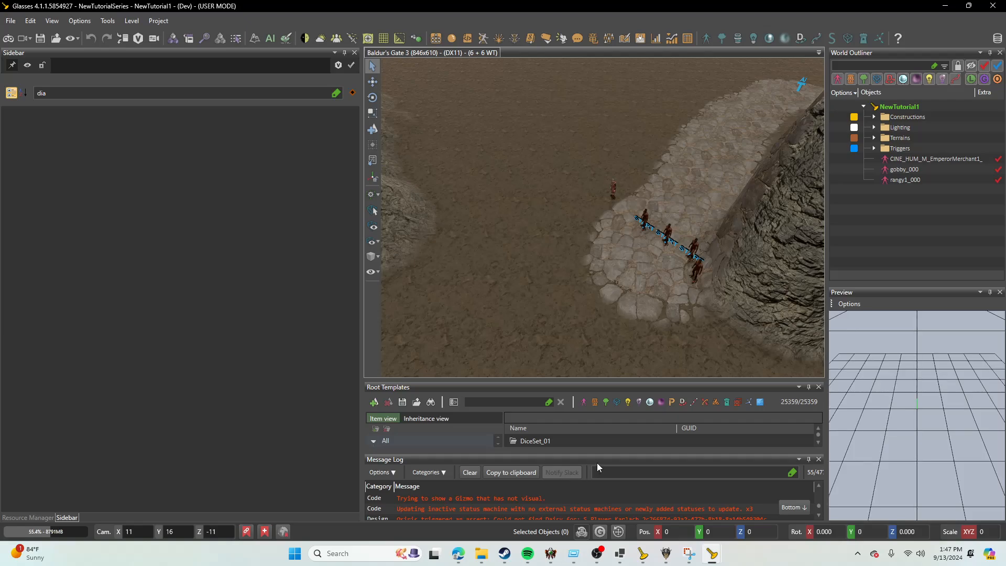
# Step: Playtest the level: talk to the Goblin Boss, answer "What if I just kill you instead?", and leave game mode
pyautogui.click(9, 39)
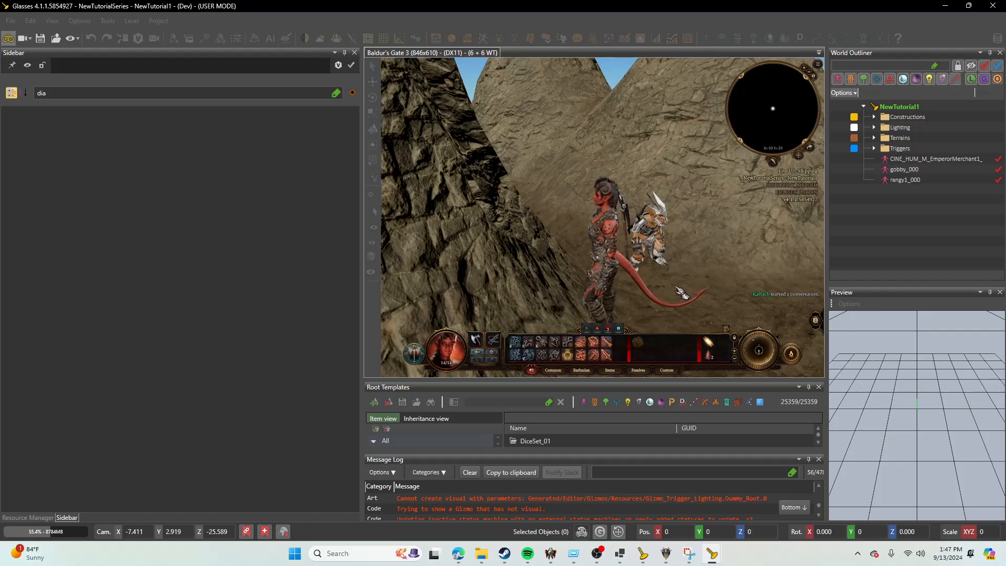
pyautogui.scroll(-5, 680, 292)
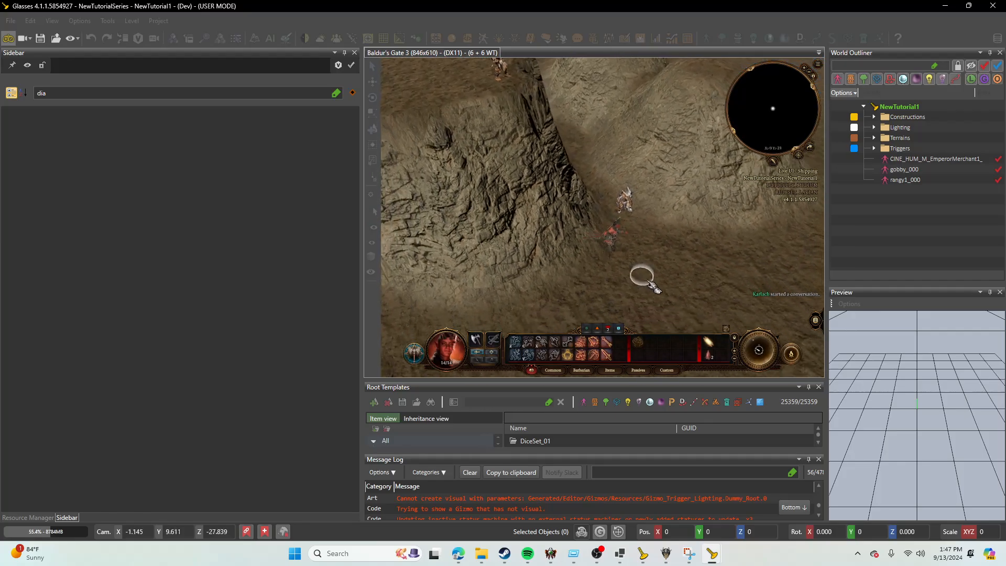
pyautogui.click(593, 184)
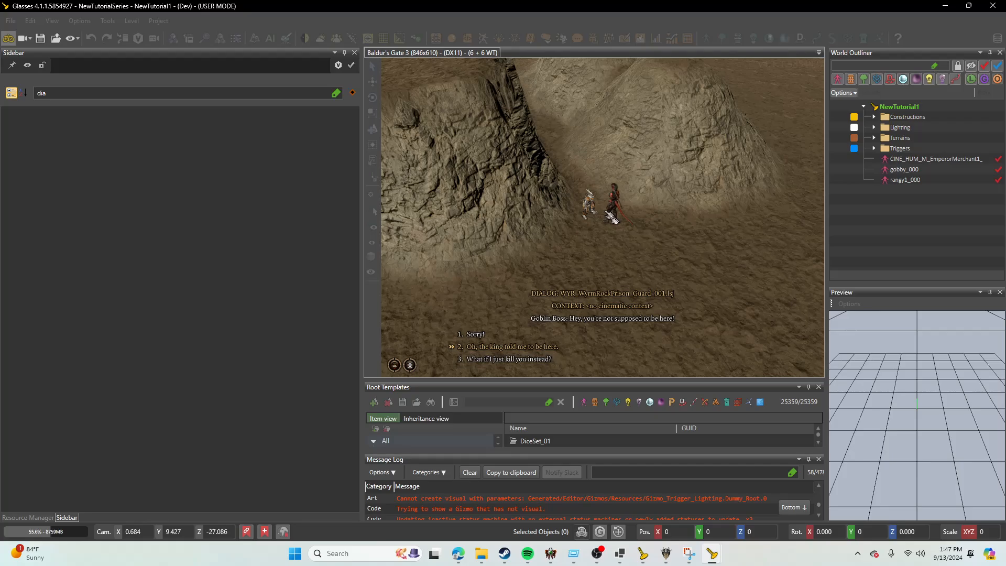
pyautogui.press('3')
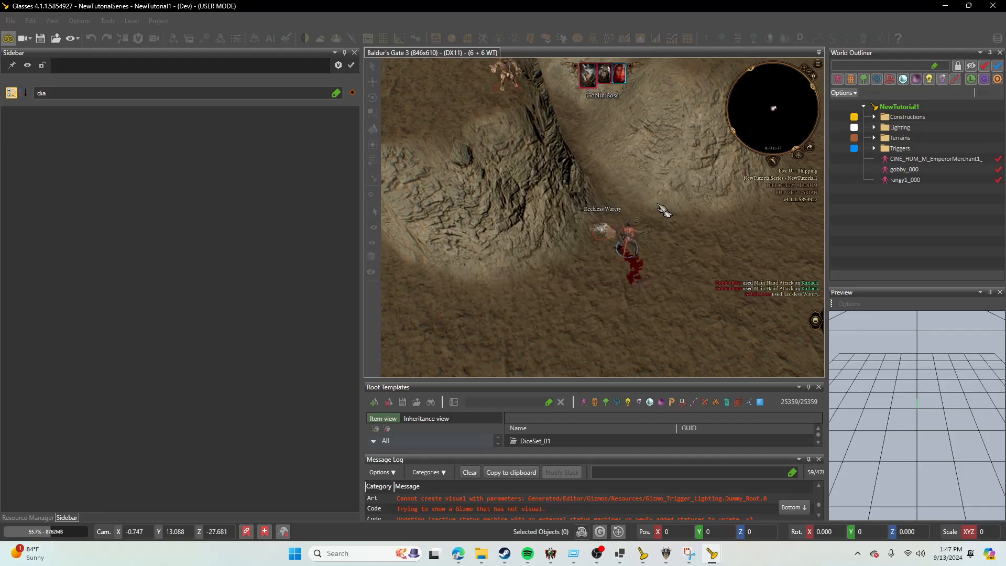
pyautogui.click(4, 37)
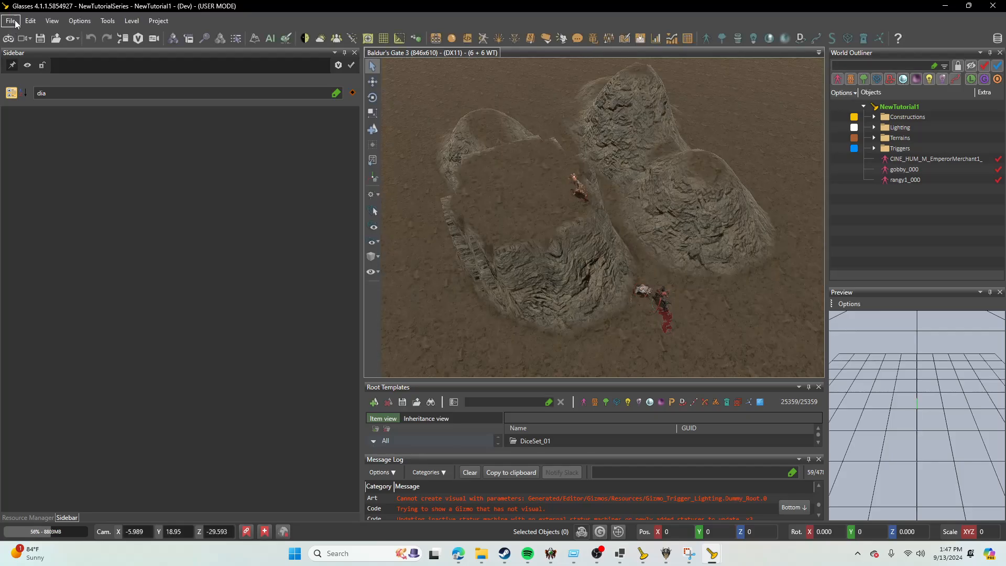
# Step: Reload the level and replay the Goblin Boss conversation in game mode with the third reply, leaving game mode after the fight
pyautogui.click(12, 22)
pyautogui.click(57, 70)
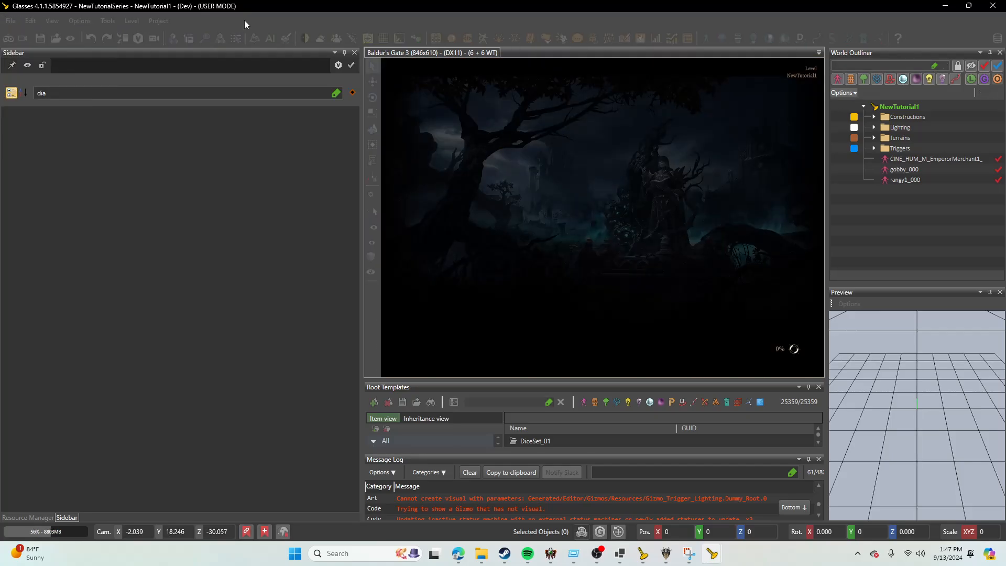
pyautogui.moveTo(717, 549)
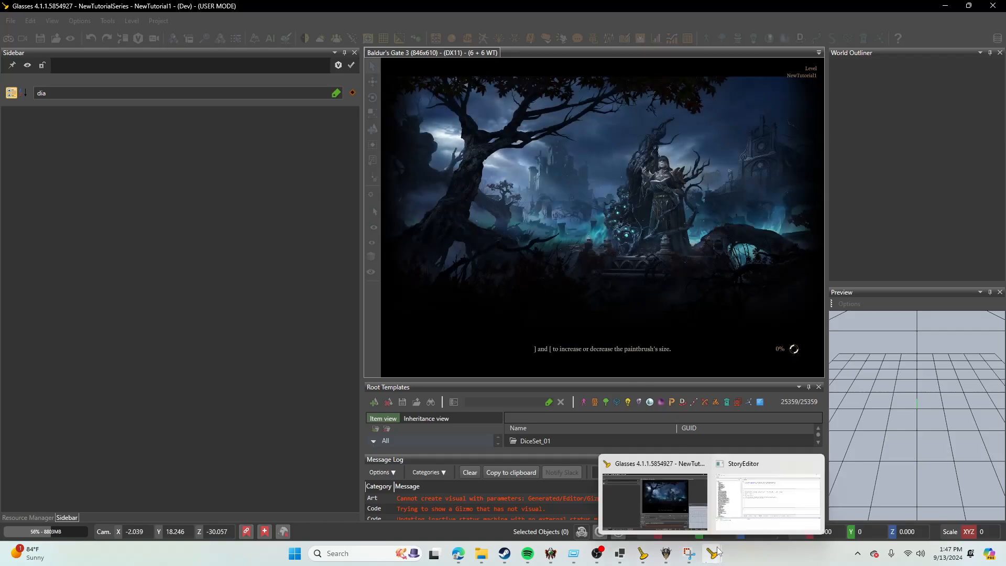
pyautogui.moveTo(753, 522)
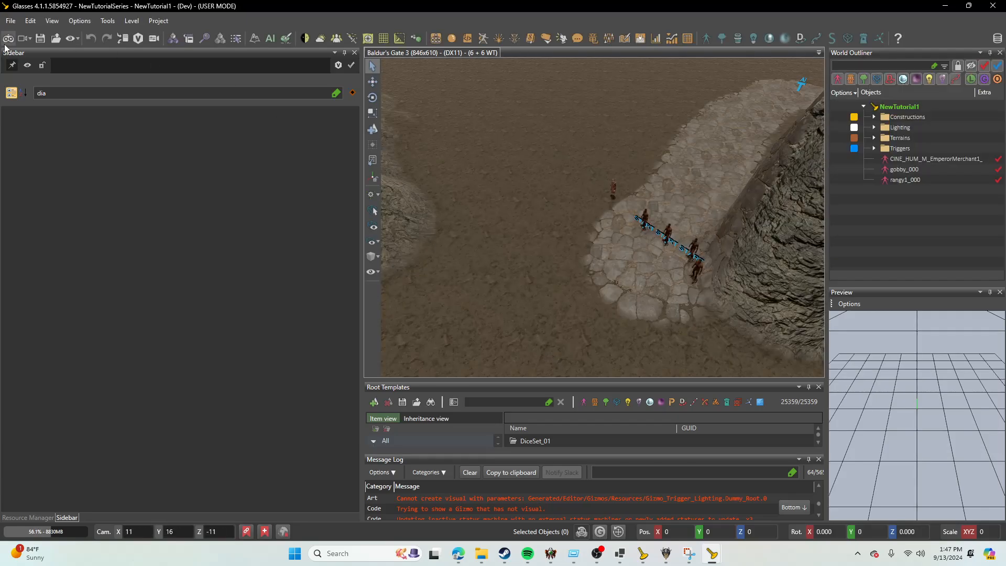
pyautogui.click(9, 38)
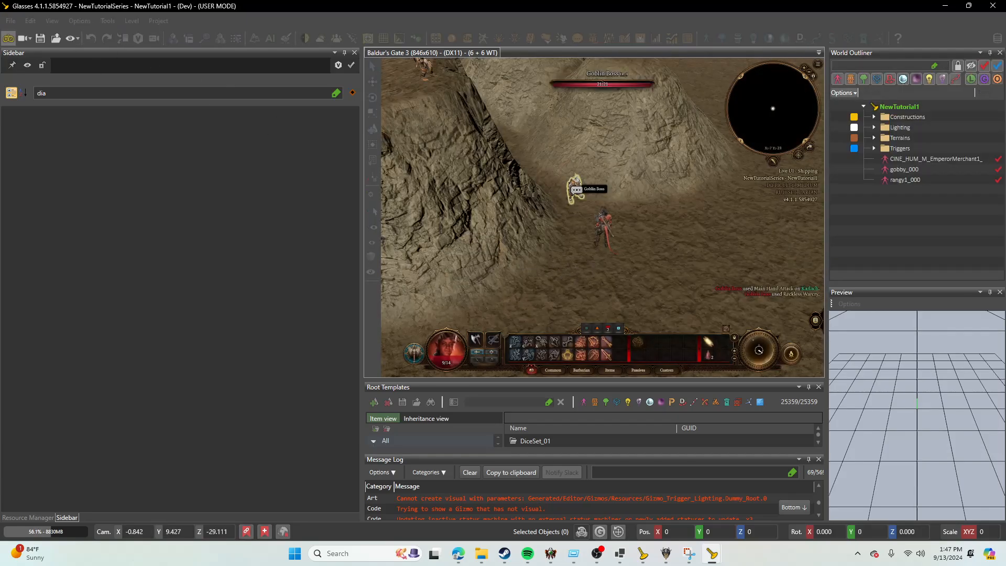
pyautogui.click(577, 190)
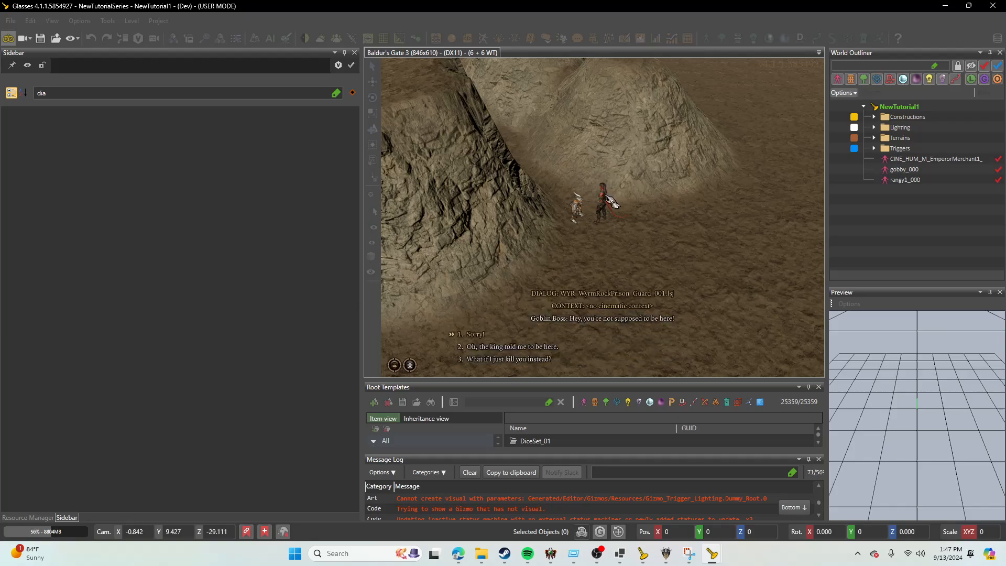
pyautogui.press('3')
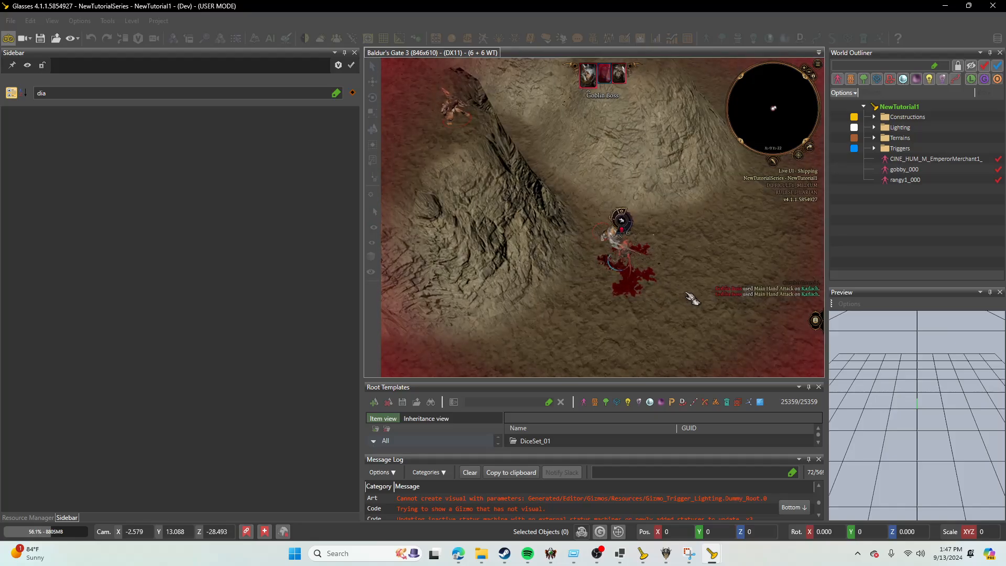
pyautogui.click(12, 38)
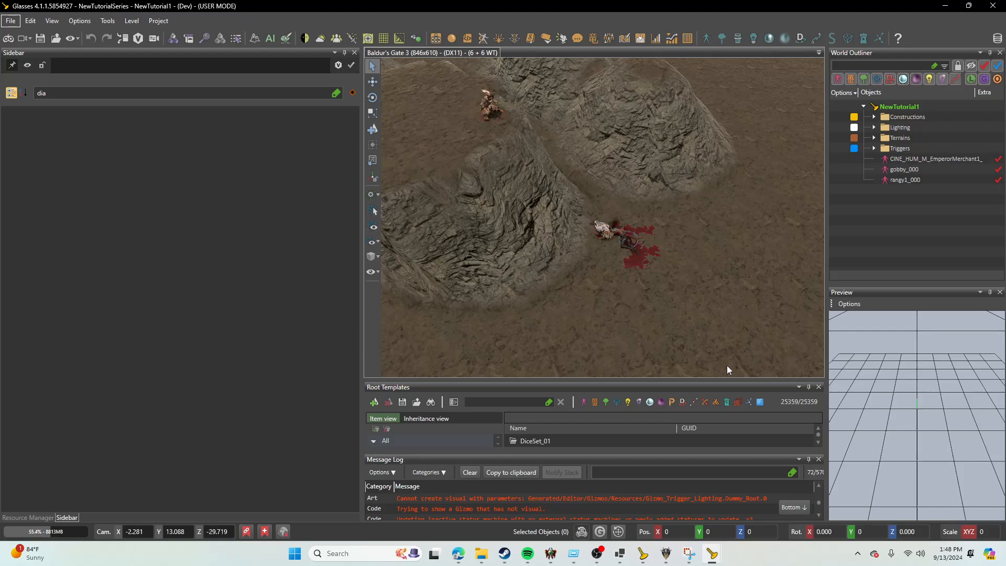
# Step: Switch to StoryEditor to review the FLO_Goblinfight script and its place in the story tree, and minimize it again
pyautogui.click(783, 502)
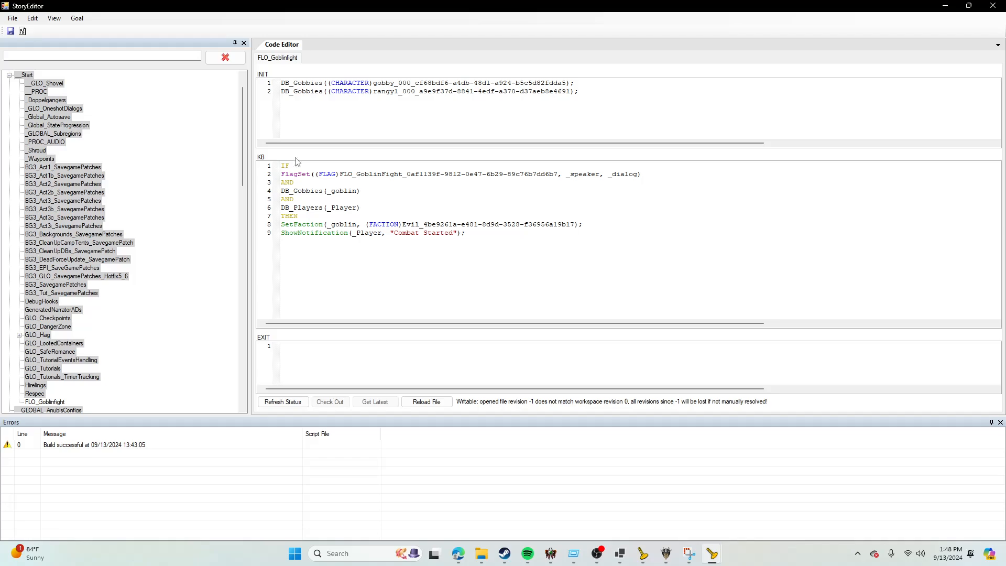
pyautogui.scroll(-7, 140, 178)
pyautogui.scroll(6, 96, 240)
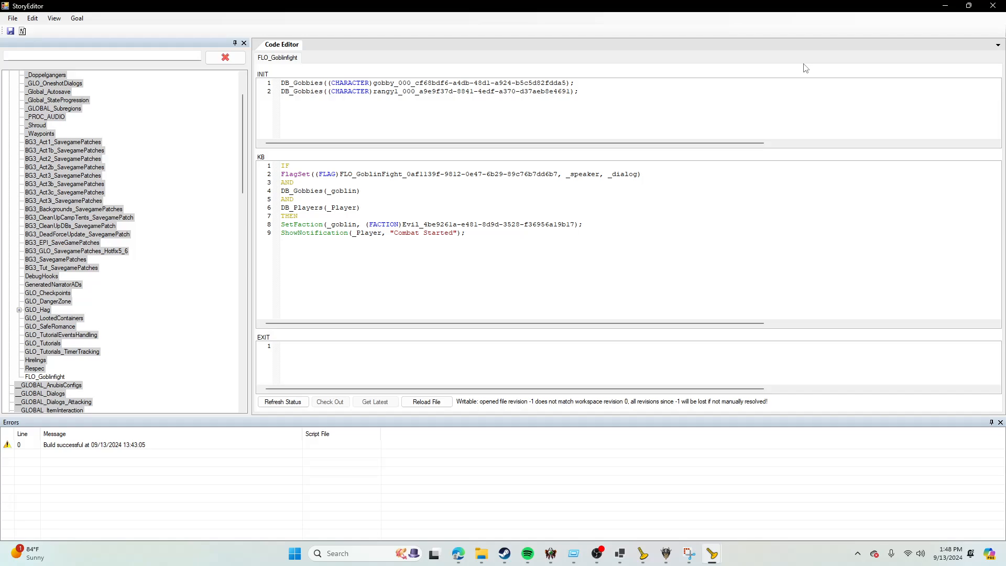
pyautogui.click(945, 5)
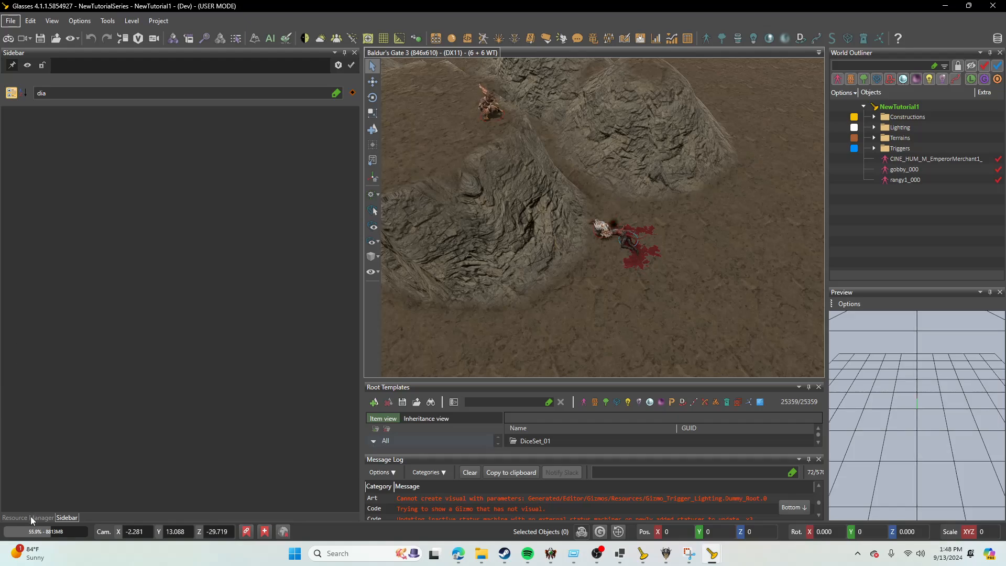
# Step: Show the dialog resources in the Resource Manager and widen its folder tree to reveal the full folder names
pyautogui.moveTo(653, 286); pyautogui.dragTo(655, 286, button='right')
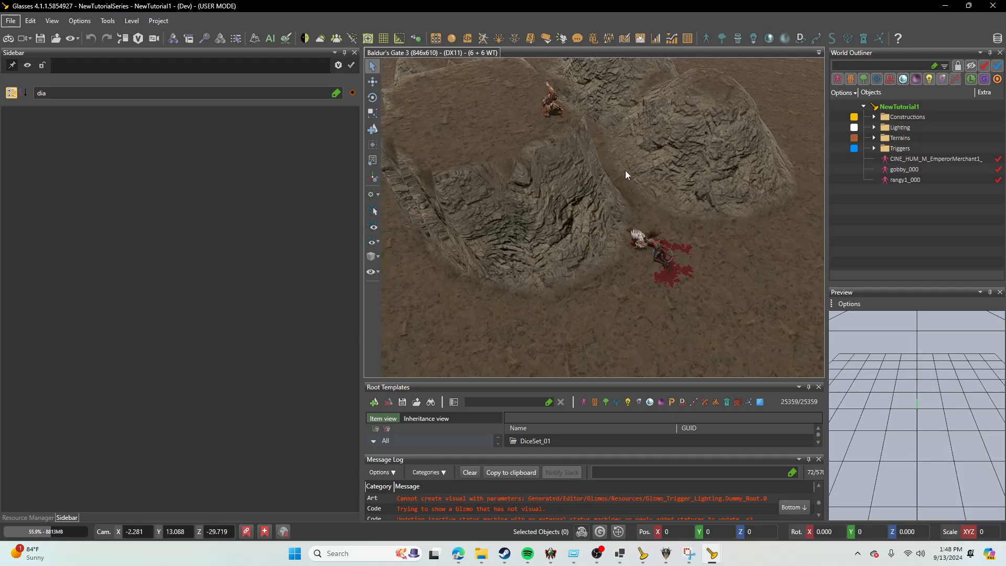
pyautogui.moveTo(659, 181); pyautogui.dragTo(606, 203, button='right')
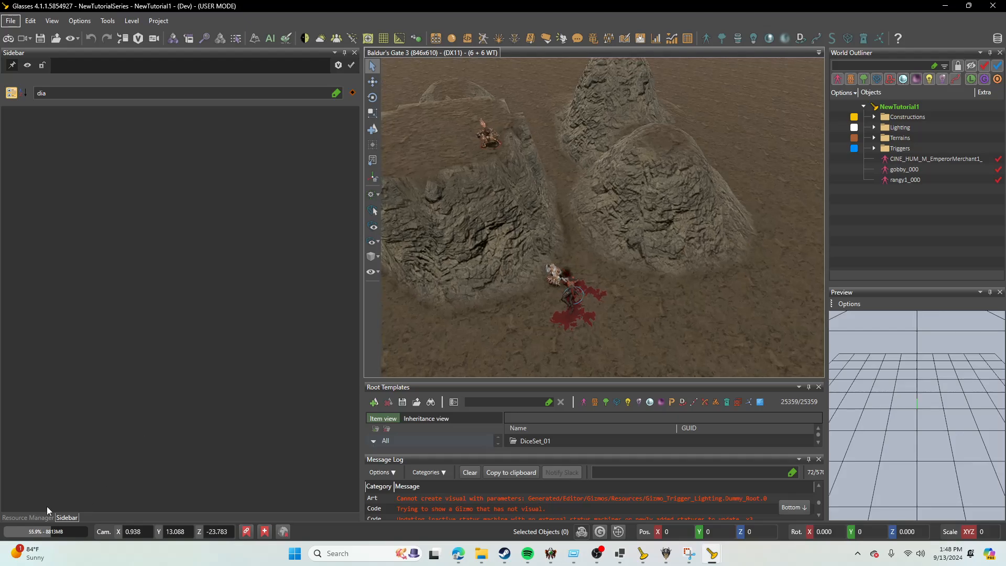
pyautogui.click(39, 518)
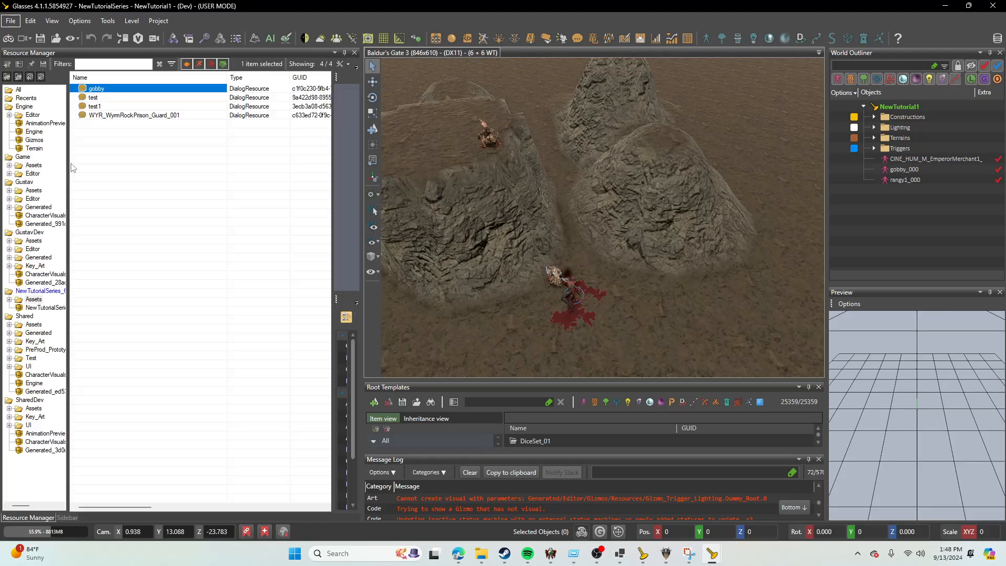
pyautogui.moveTo(68, 166); pyautogui.dragTo(176, 157)
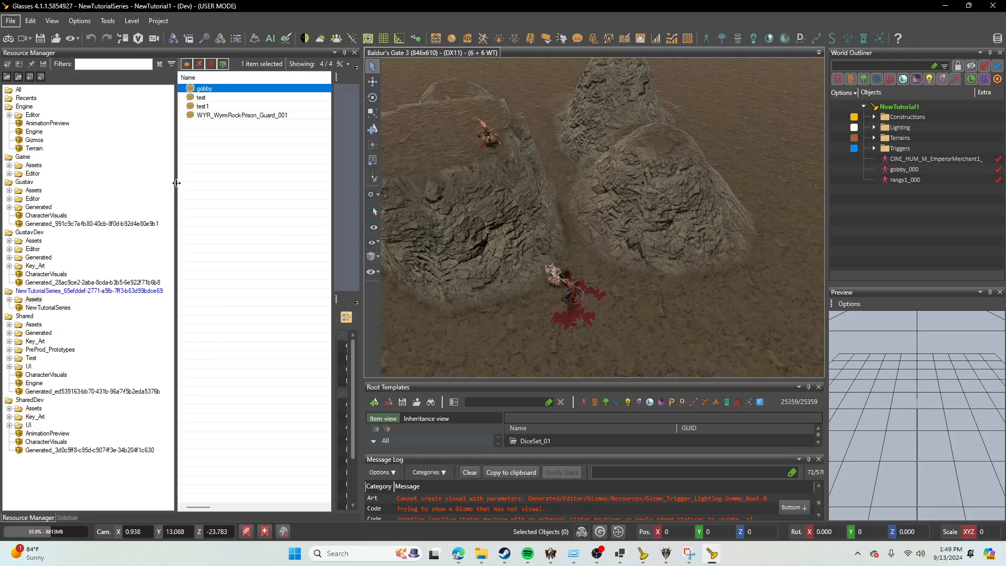
# Step: Open the Root Template Manager and select the Root Templates node
pyautogui.click(176, 37)
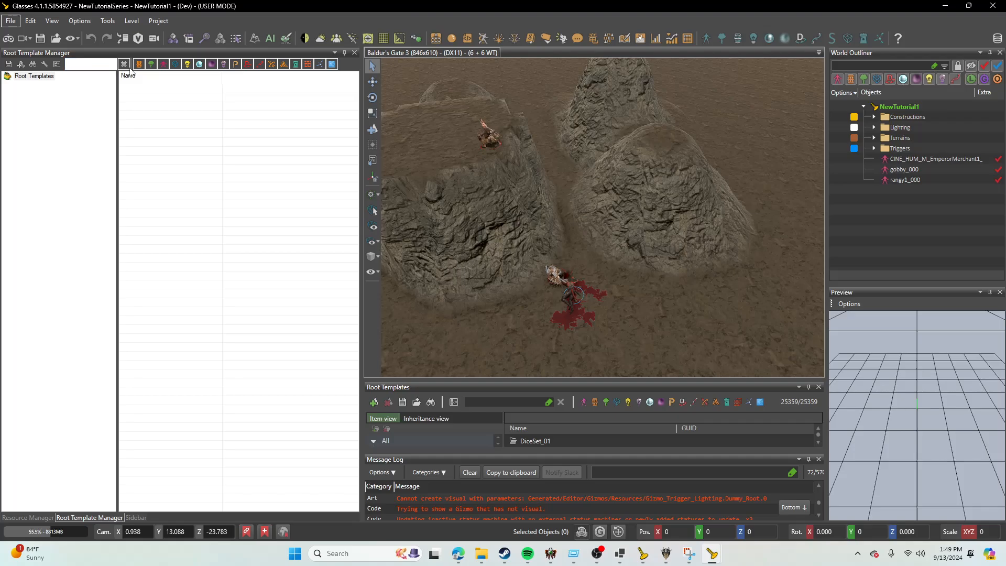
pyautogui.click(108, 65)
pyautogui.click(20, 77)
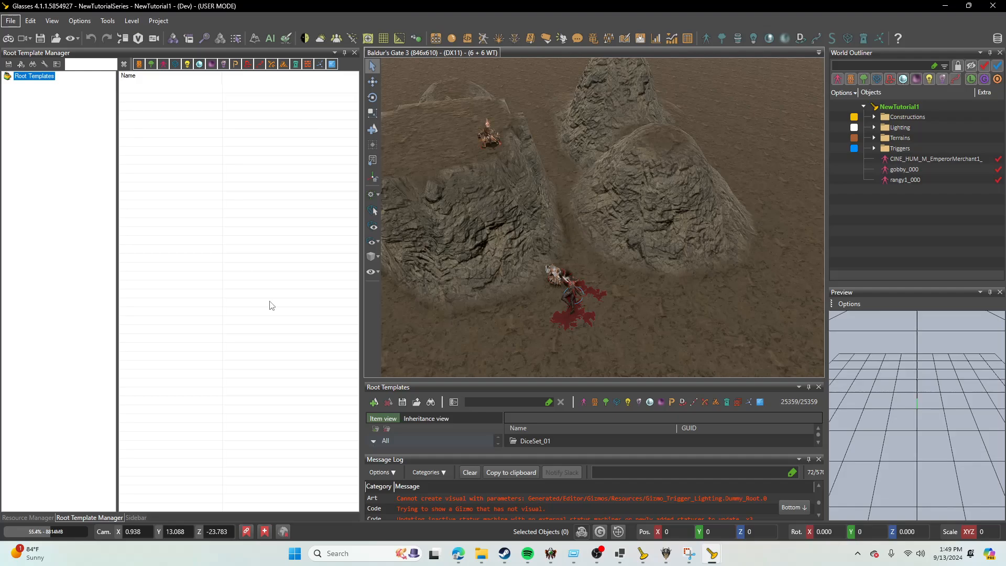
# Step: Dock the Root Templates panel beside the resource panels, close the Root Template Manager, and widen Root Templates to show full names and GUIDs
pyautogui.moveTo(406, 387); pyautogui.dragTo(163, 285)
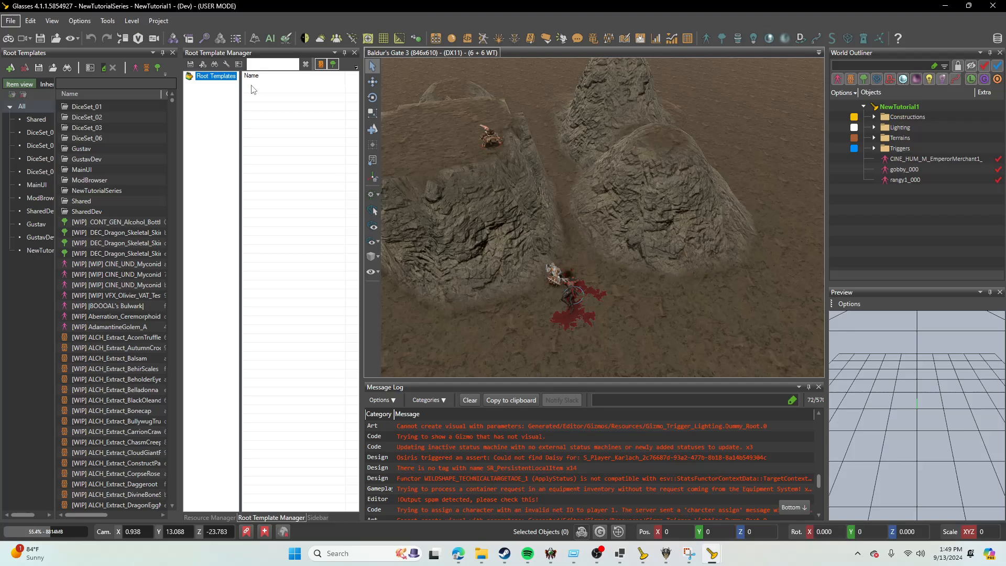
pyautogui.click(354, 52)
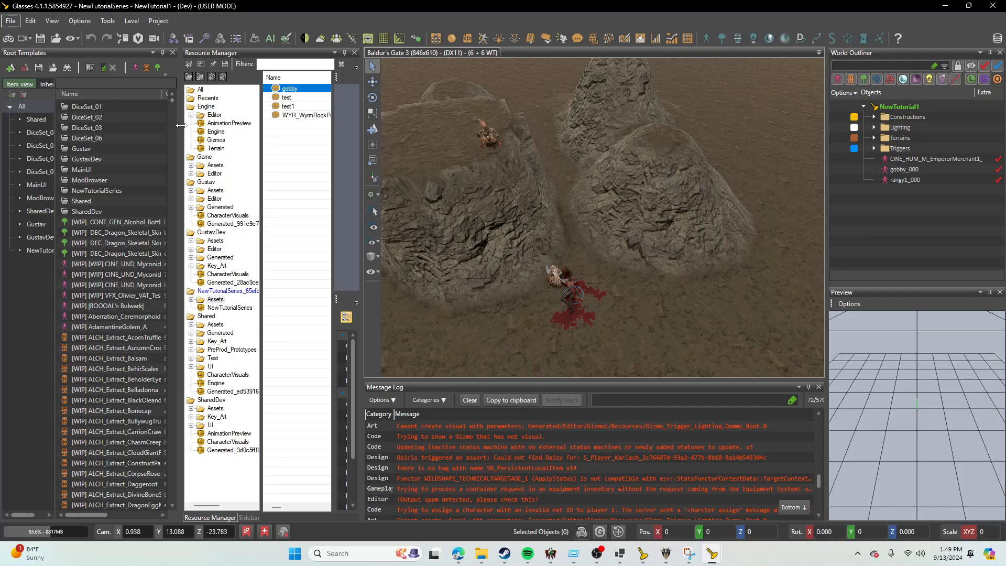
pyautogui.moveTo(180, 129); pyautogui.dragTo(330, 130)
# Step: Filter the root templates by "EventTrigg" and select the EventTrigger template
pyautogui.click(111, 68)
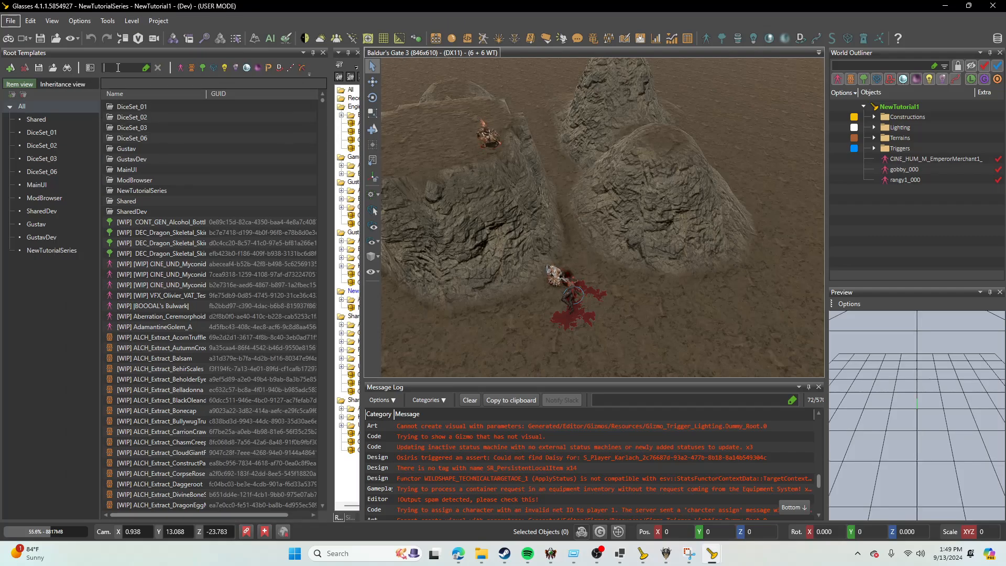
pyautogui.write('EventTrigg')
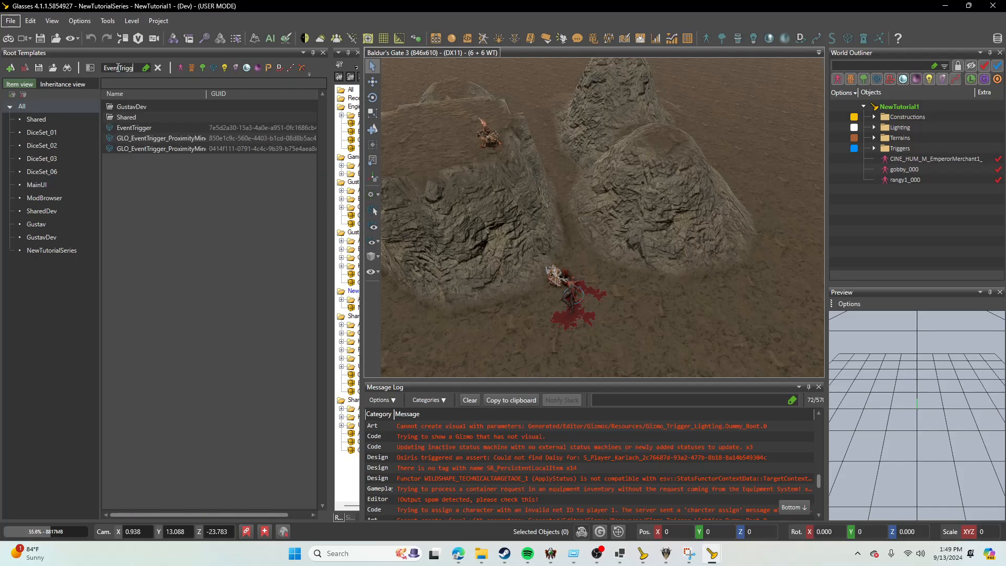
pyautogui.click(131, 128)
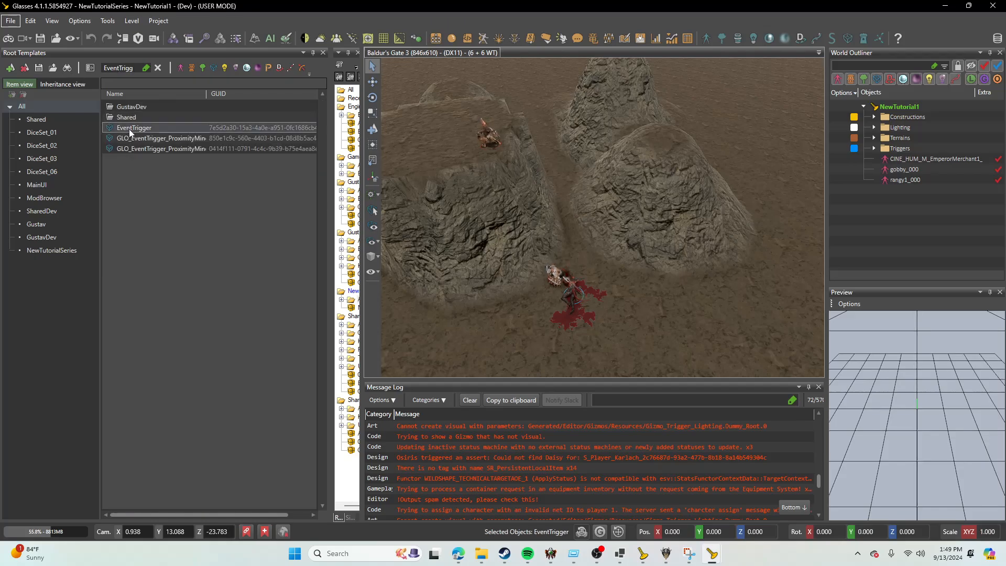
# Step: Switch to StoryEditor and look up the EnteredTrigger event in the code suggestions for "Trigger" below the FLO_Goblinfight rule
pyautogui.moveTo(712, 553)
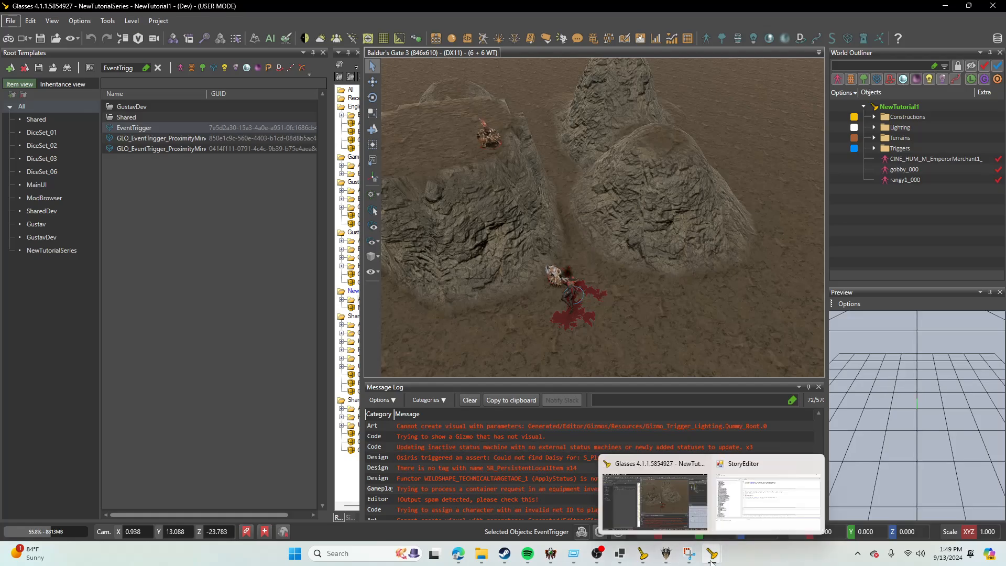
pyautogui.click(766, 495)
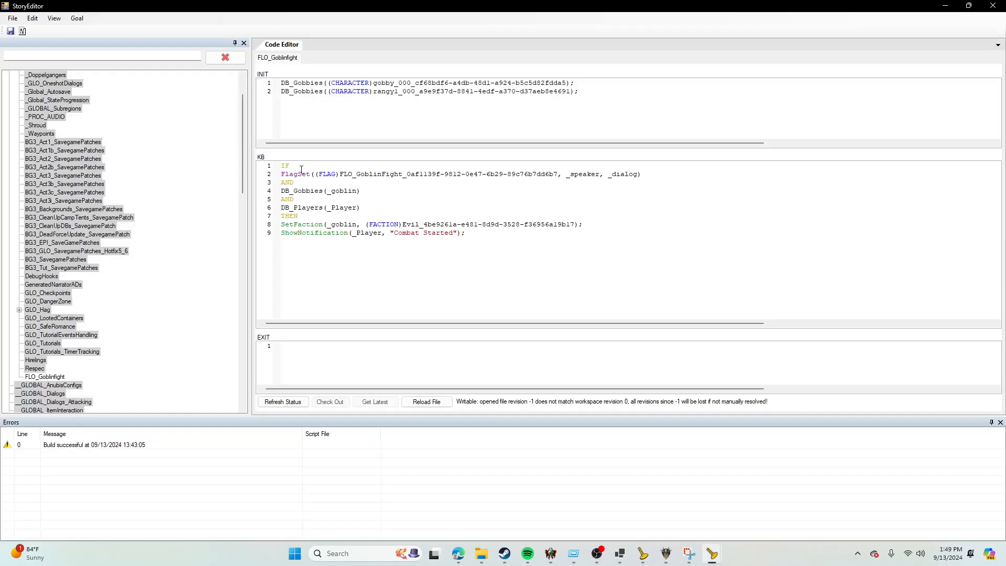
pyautogui.click(289, 173)
pyautogui.click(487, 252)
pyautogui.scroll(-4, 469, 279)
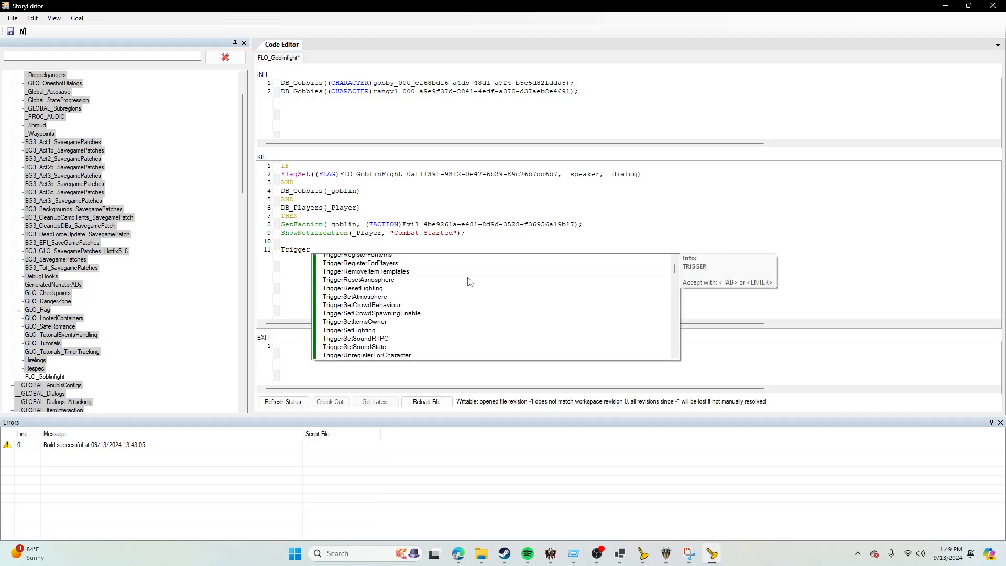
pyautogui.scroll(1, 423, 276)
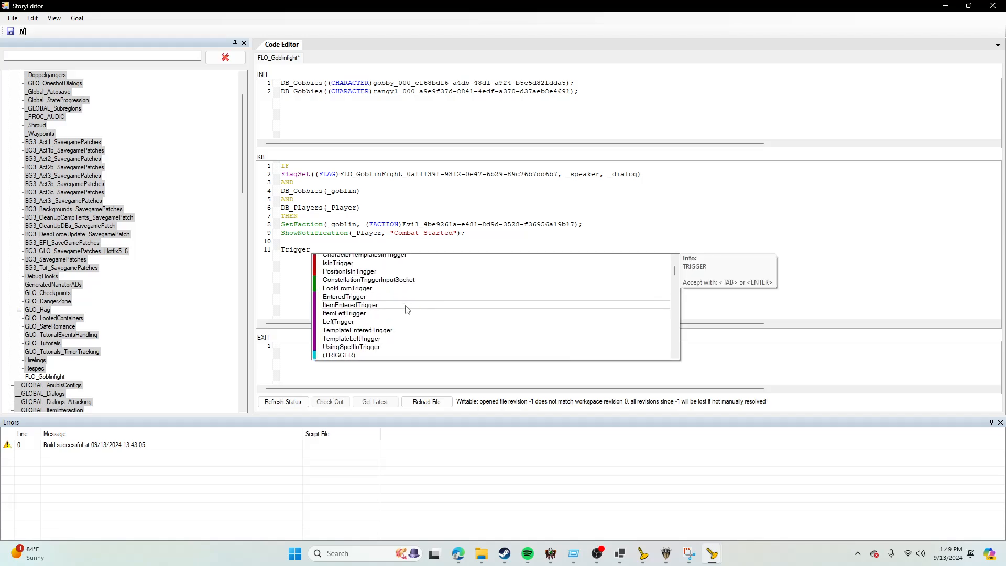
pyautogui.click(379, 299)
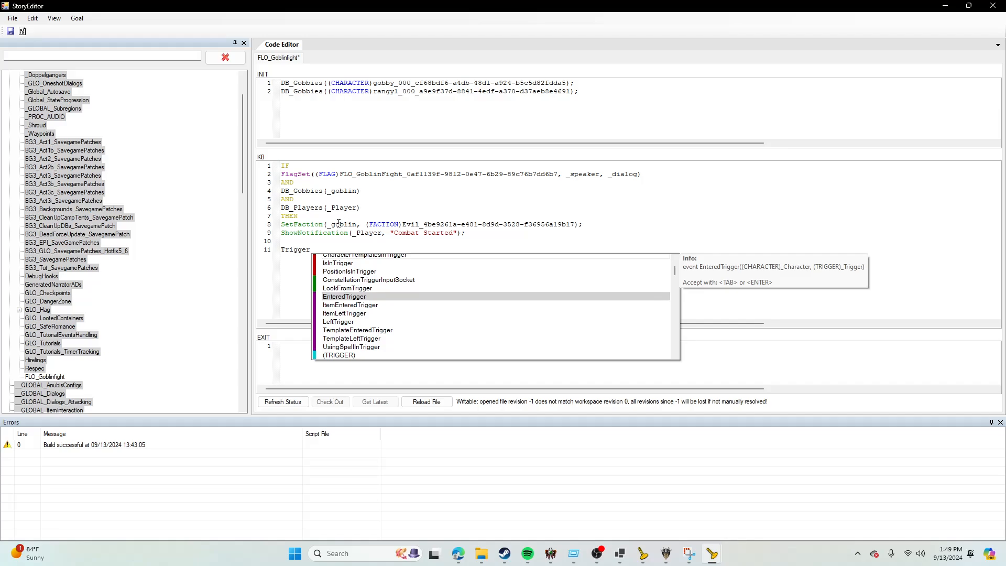
# Step: Close StoryEditor without saving the changes to the FLO_Goblinfight script
pyautogui.click(586, 229)
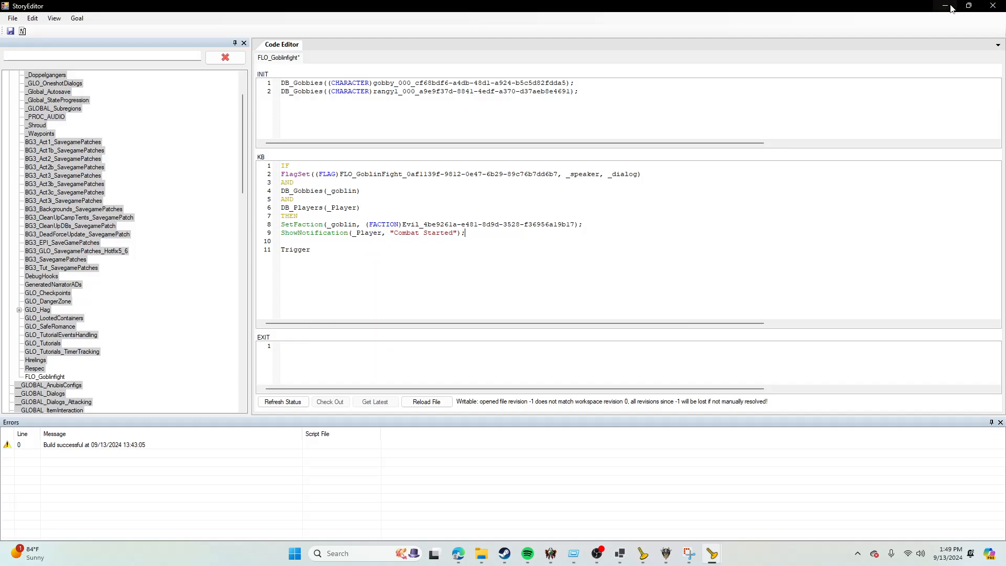
pyautogui.click(992, 7)
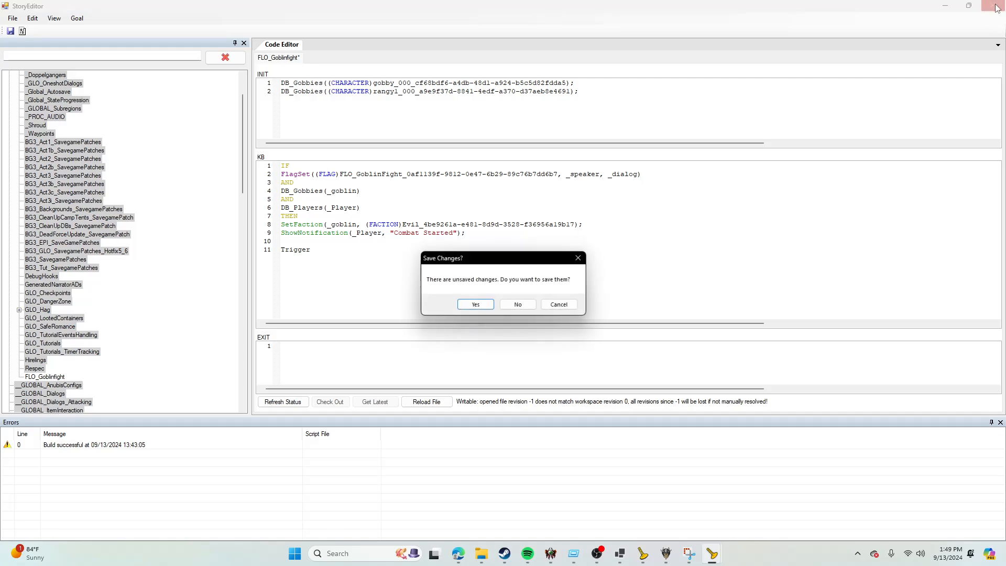
pyautogui.click(517, 304)
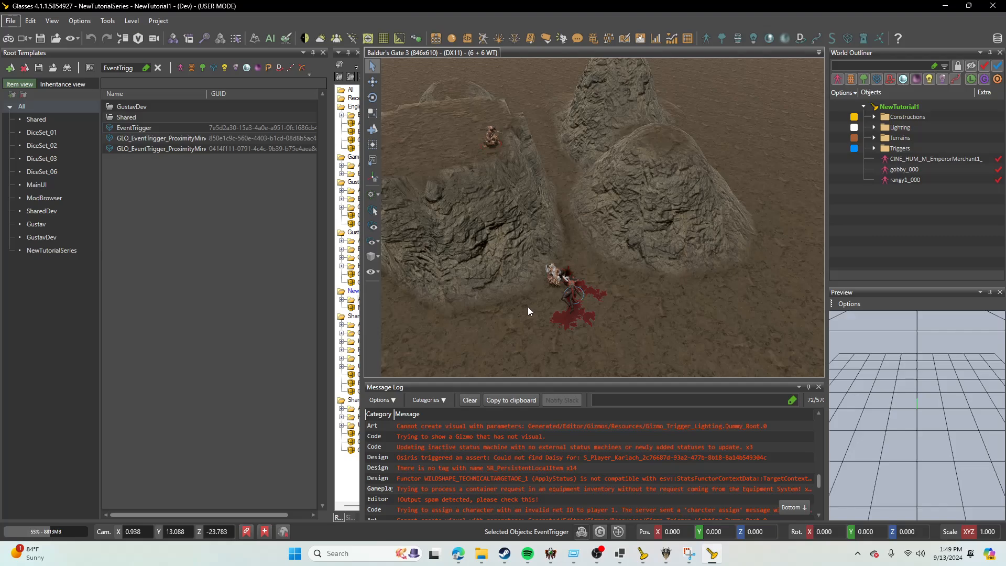